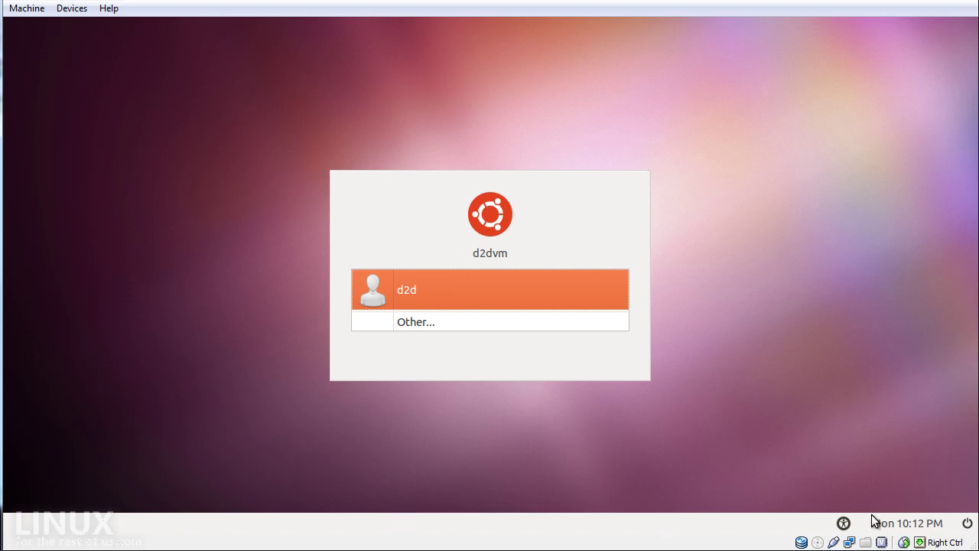
Step: Look at the password prompt for the d2d account, back out of it, and check the power options on the login screen
click(480, 294)
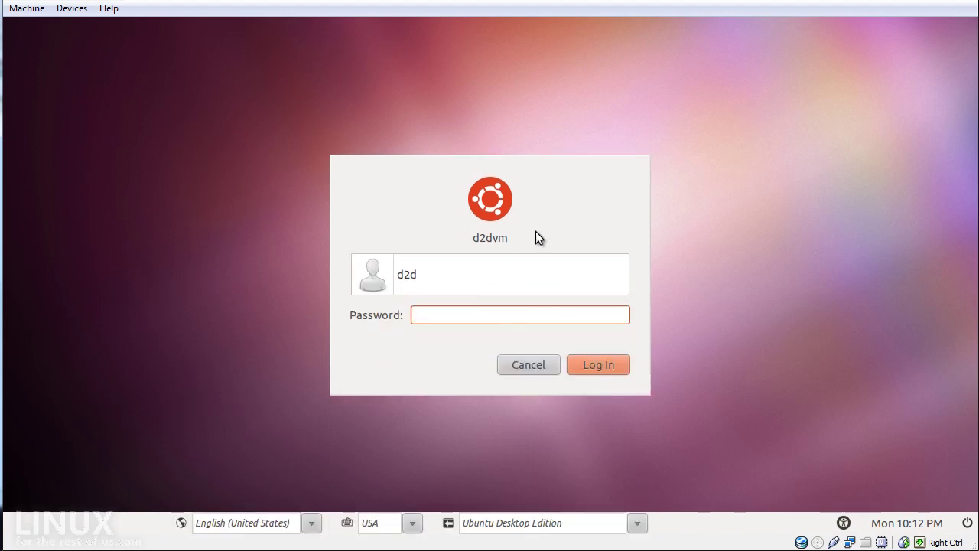
click(532, 367)
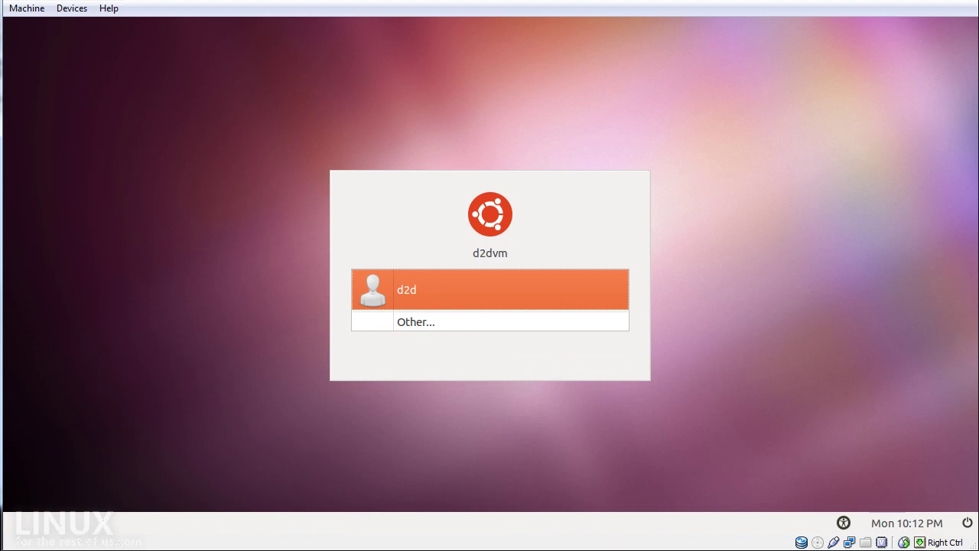
click(968, 527)
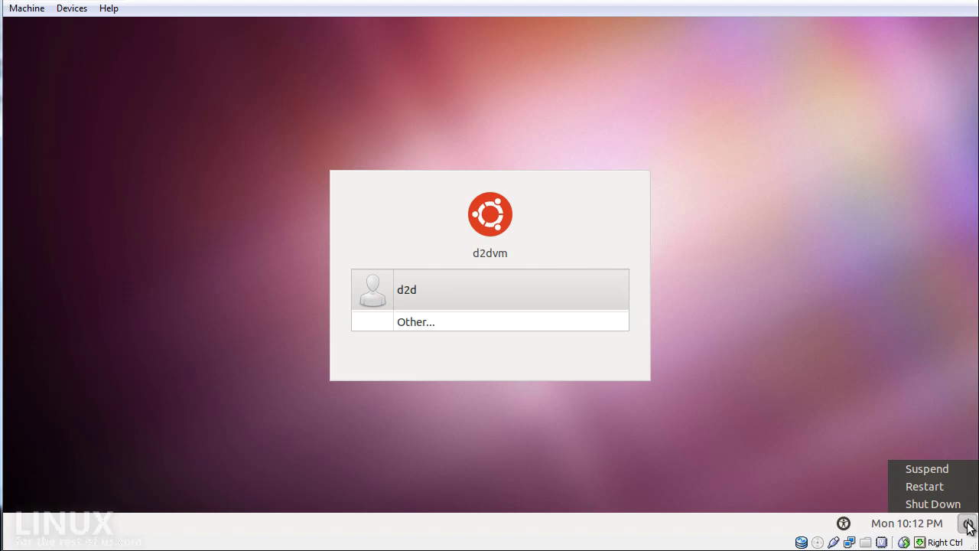
click(850, 487)
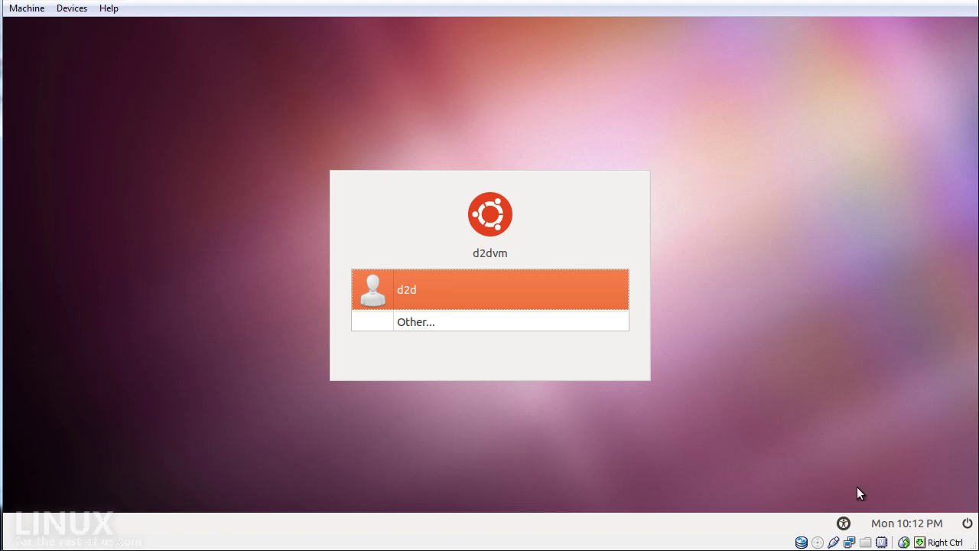
Step: Examine the accessibility options in Universal Access Preferences and close the dialog without changing any of them
mouse_move(897, 528)
click(843, 523)
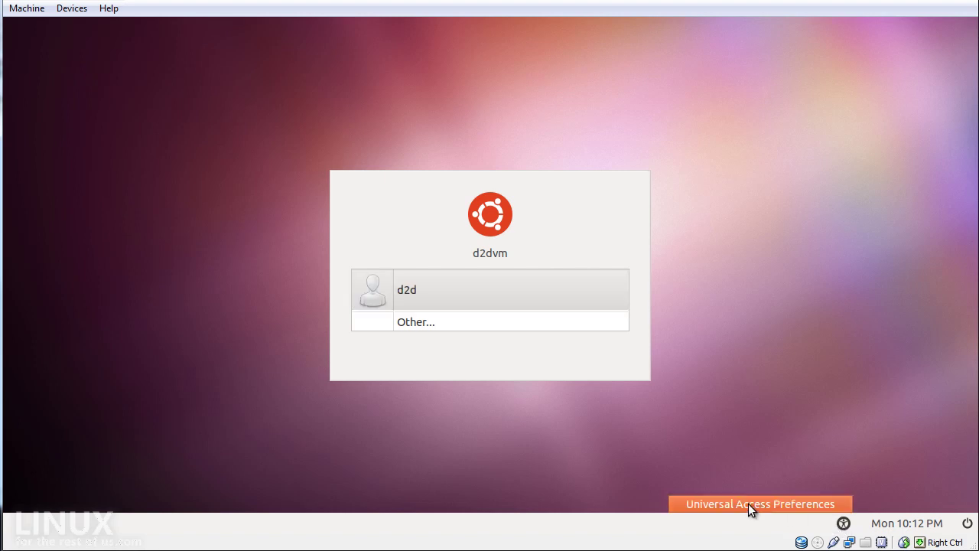
click(824, 504)
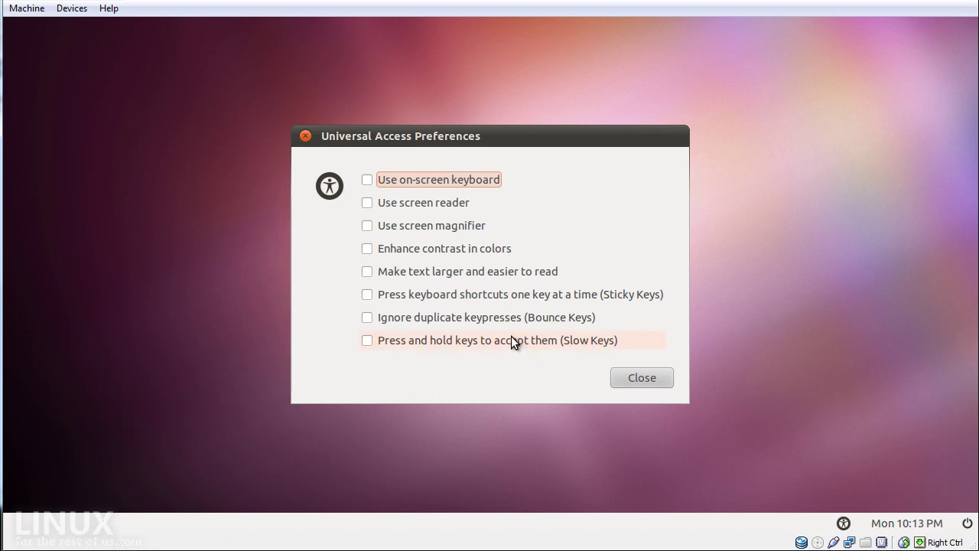
click(648, 379)
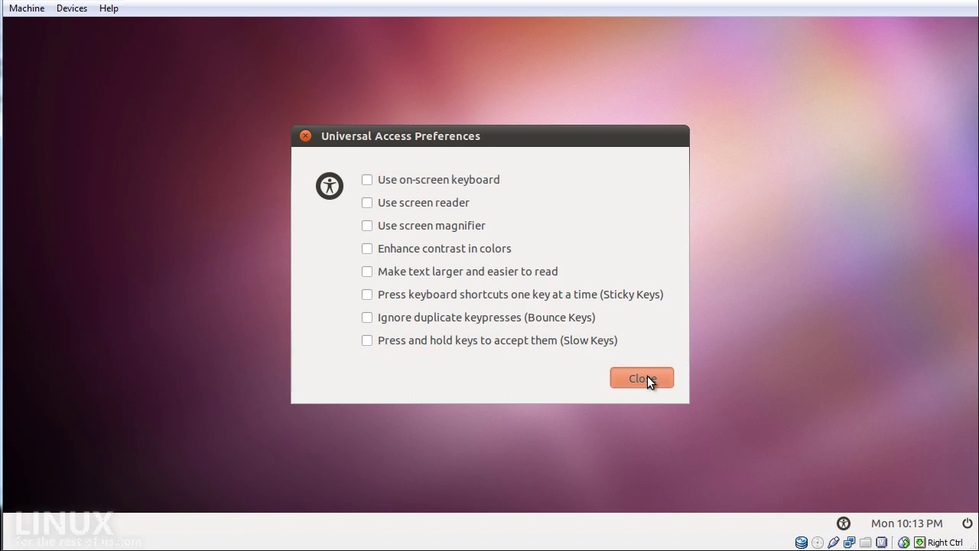
click(647, 379)
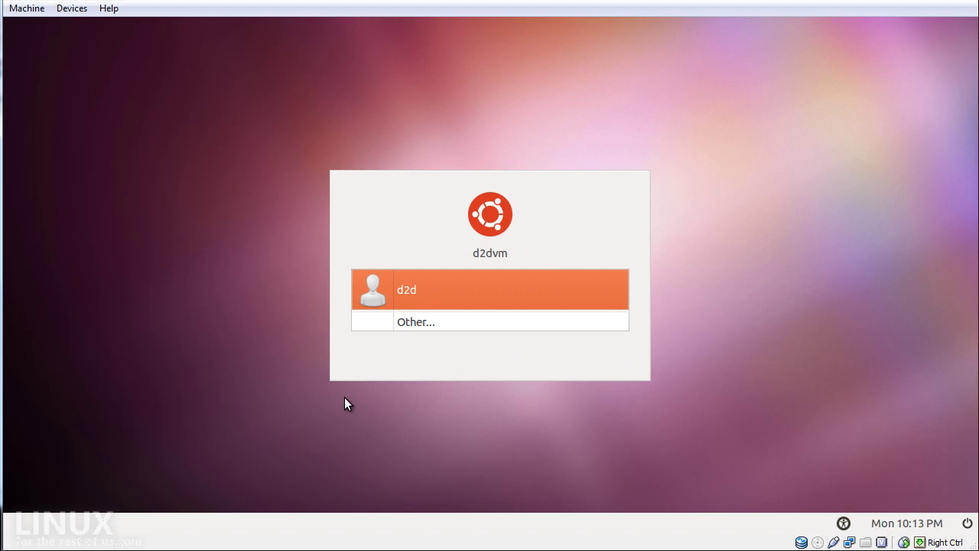
Step: Select the d2d account for login and check the available language and keyboard layout choices, leaving both as set
click(449, 291)
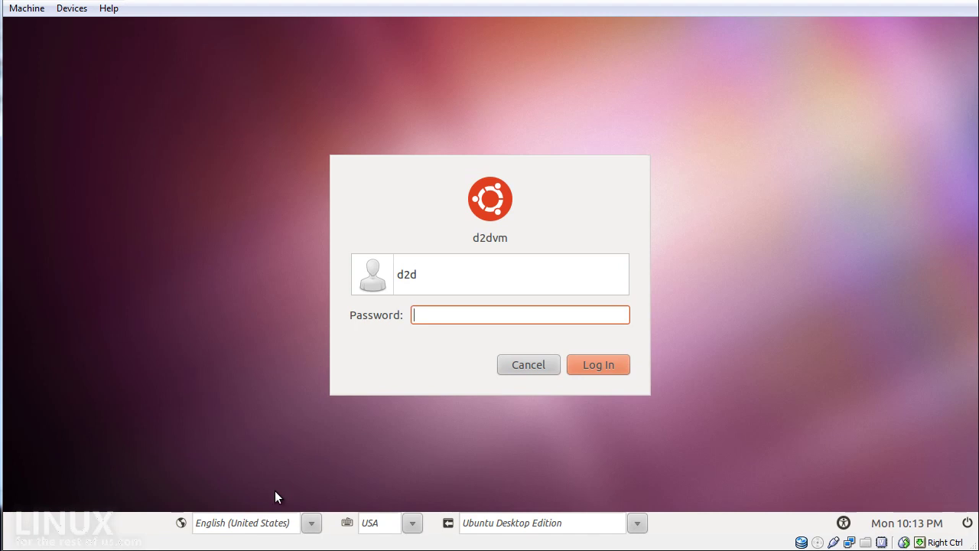
click(312, 525)
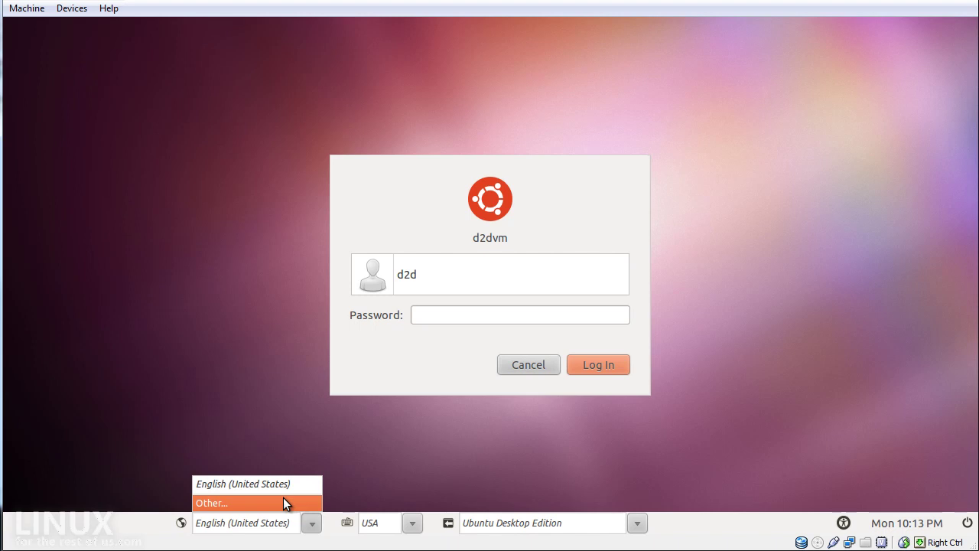
click(372, 482)
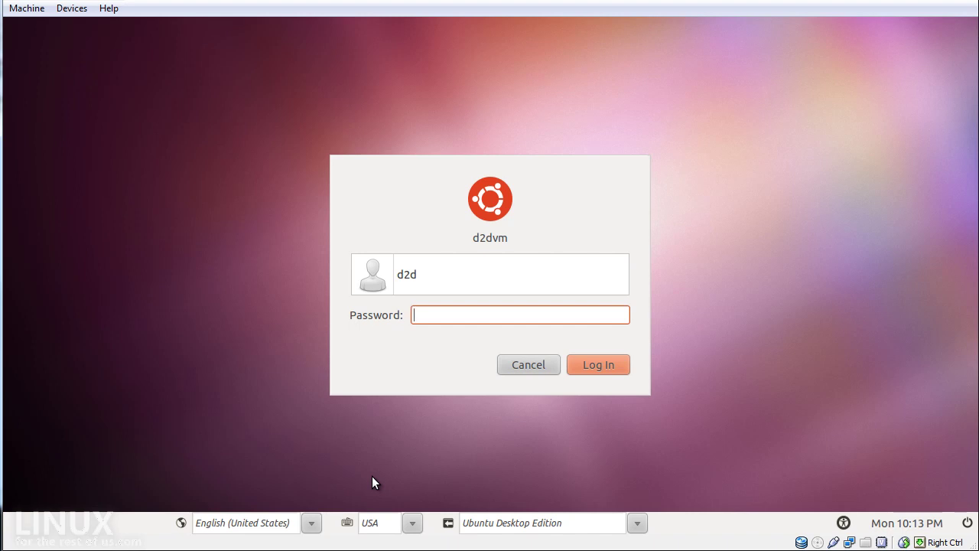
click(313, 523)
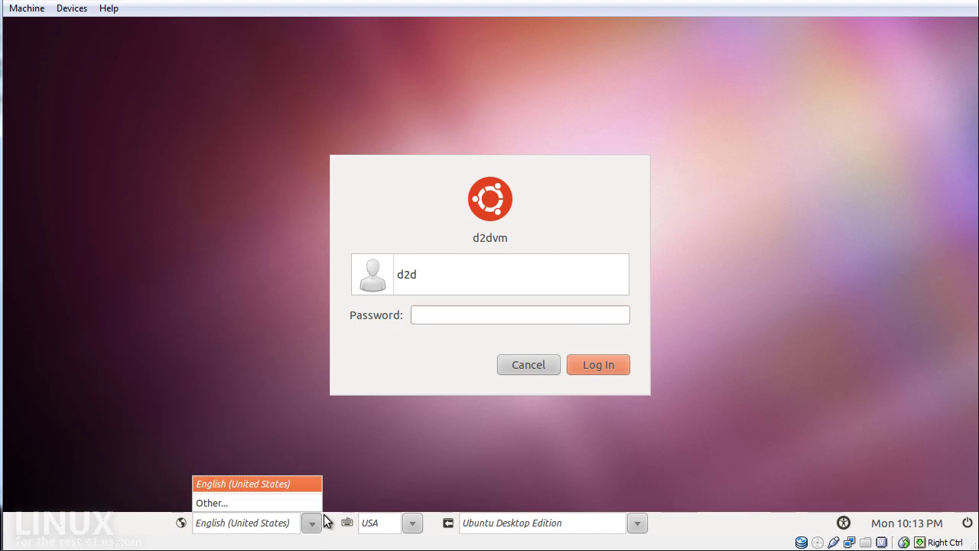
click(331, 501)
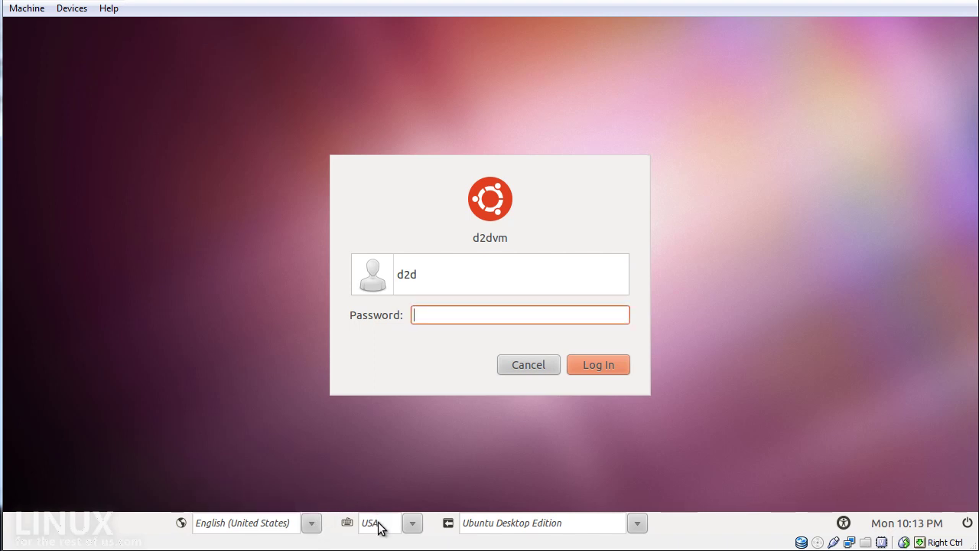
click(417, 521)
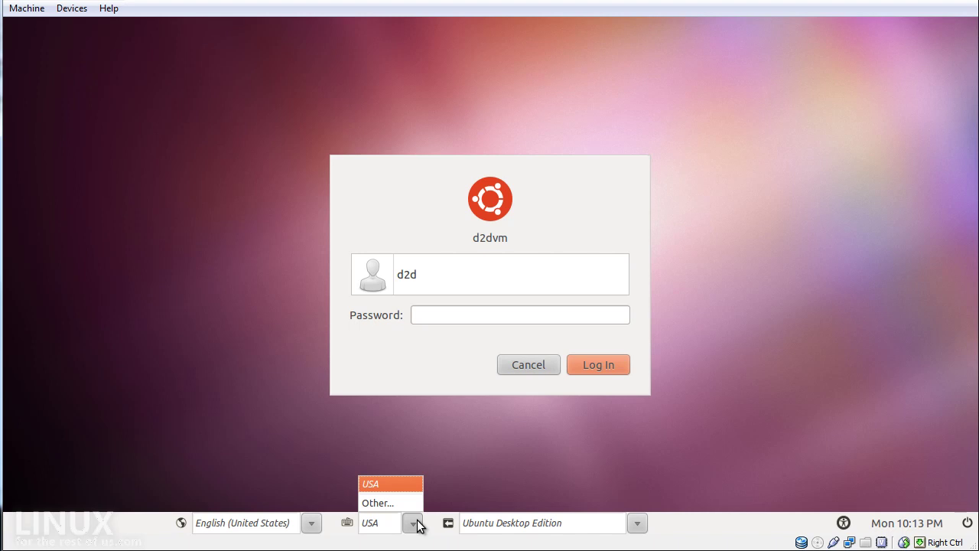
click(438, 502)
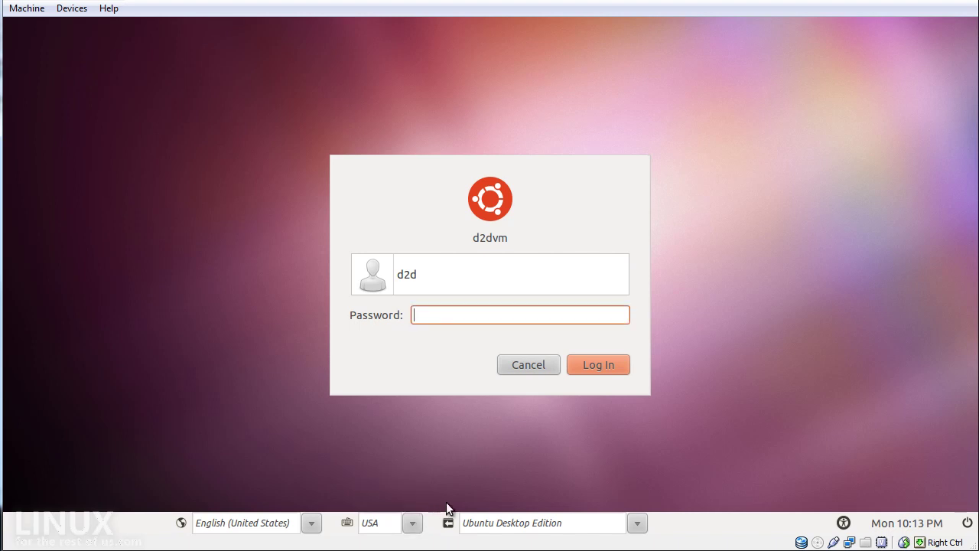
Step: Choose the Ubuntu Desktop Edition session, enter the account password and log in
click(639, 524)
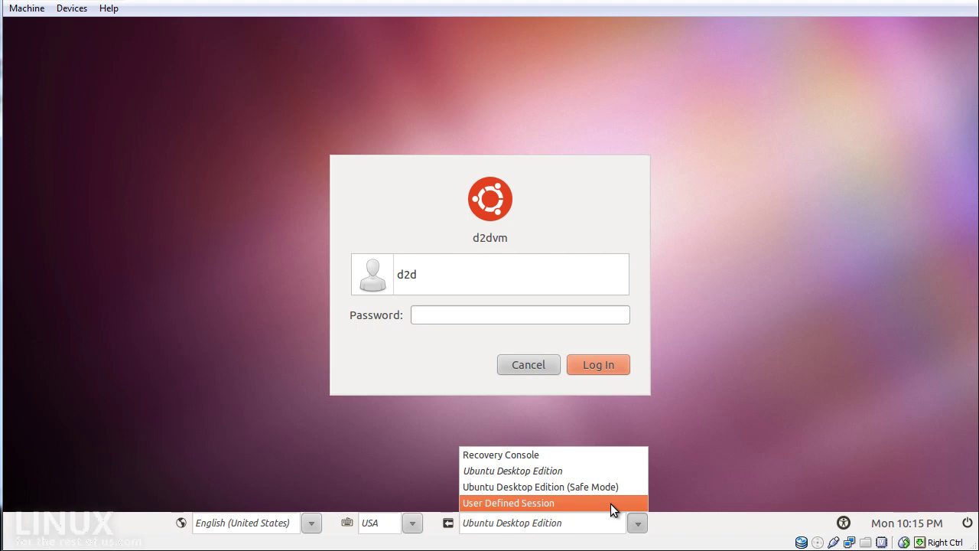
click(534, 469)
text(********)
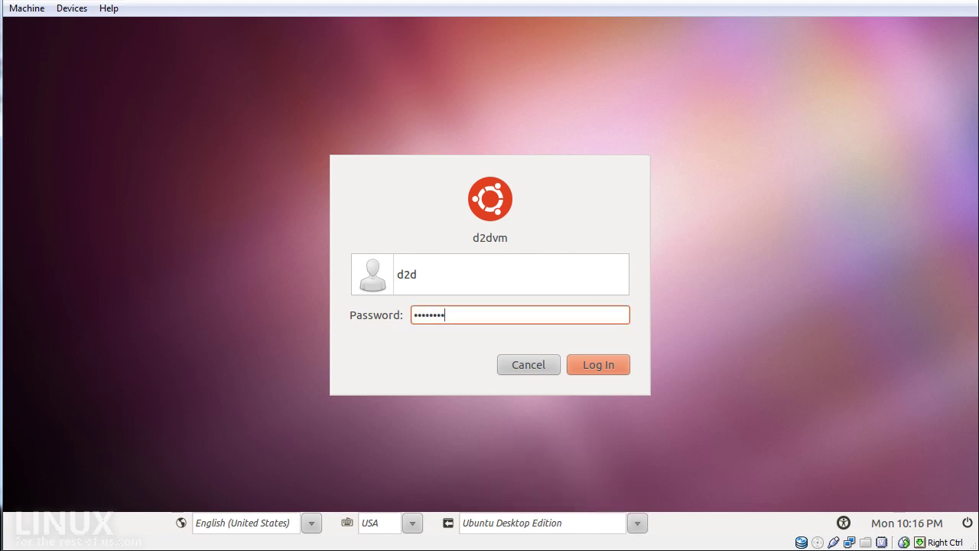
key(Return)
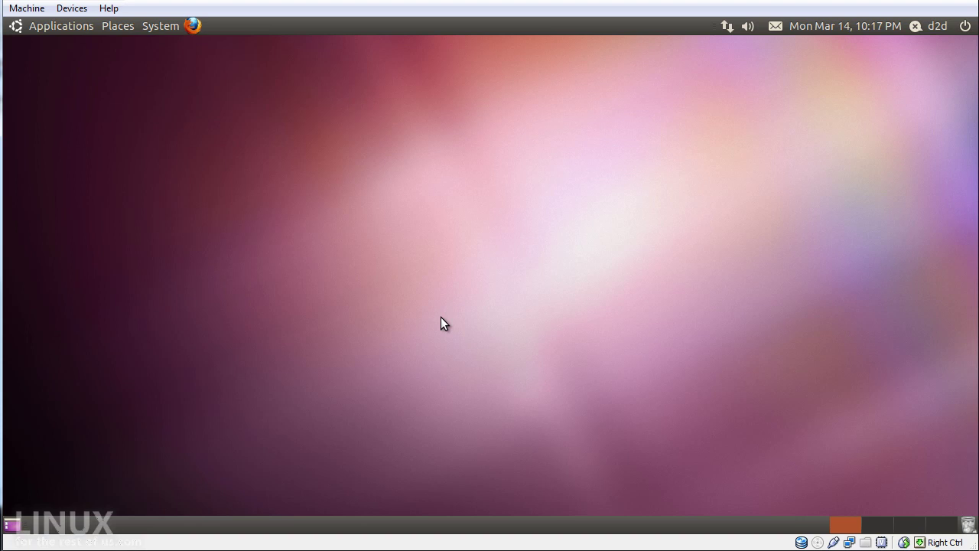
Step: Create an empty file on the desktop and keep its default name
drag(424, 199, 684, 246)
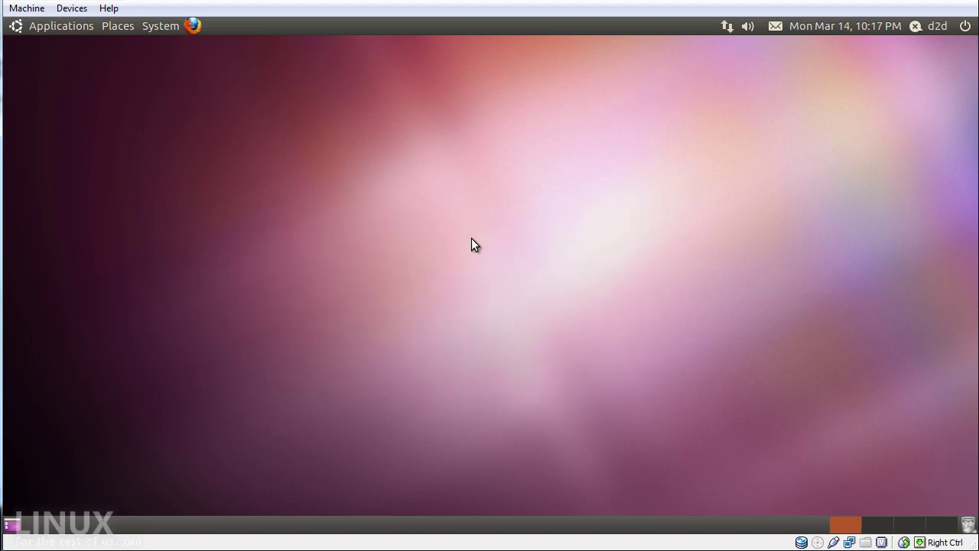
right_click(418, 194)
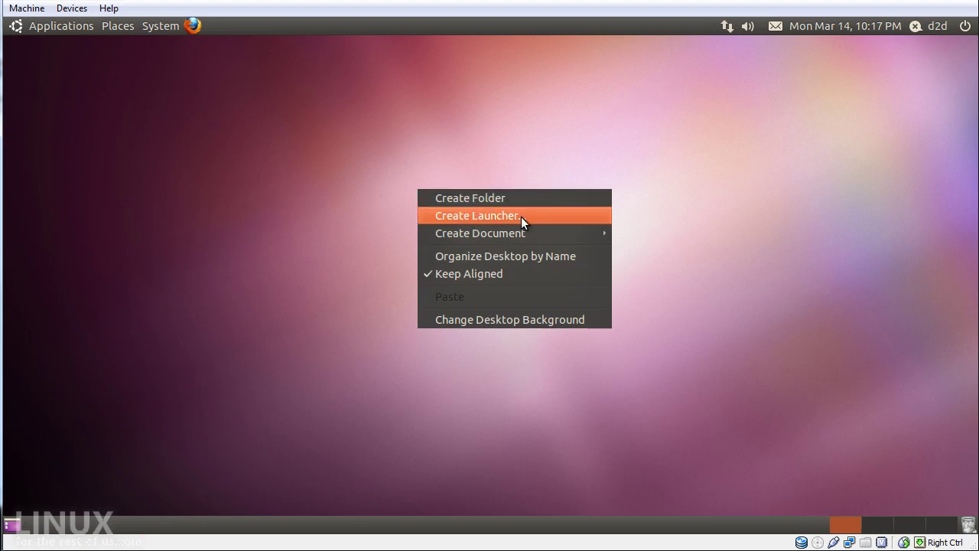
mouse_move(524, 238)
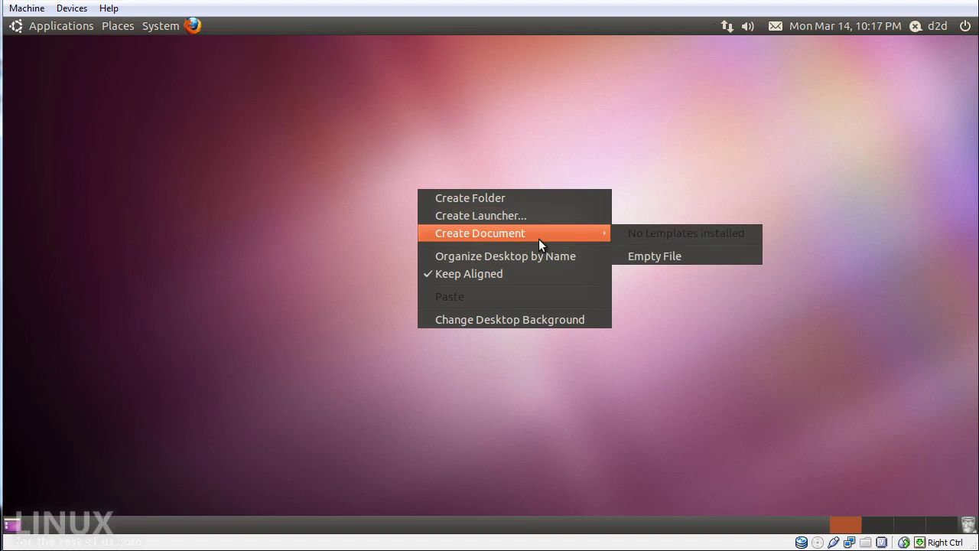
click(661, 257)
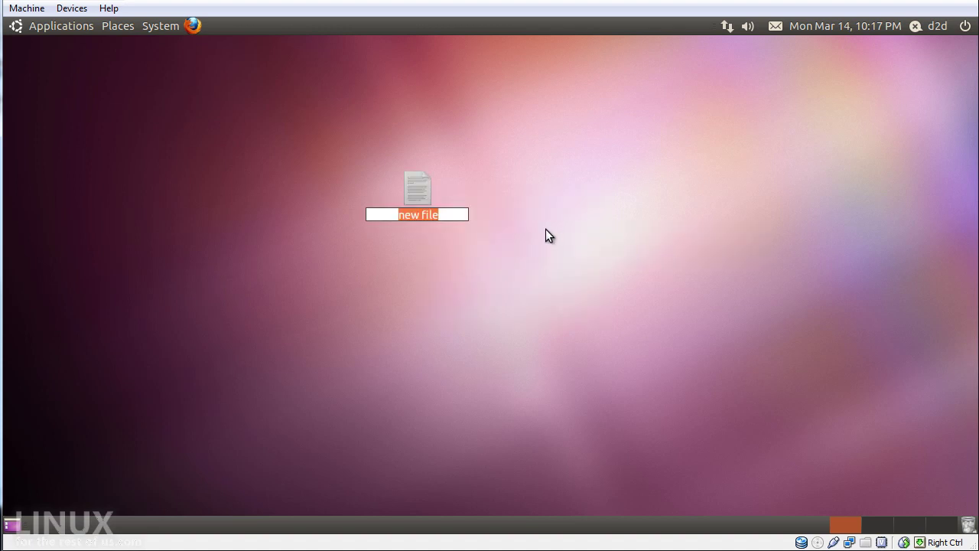
key(Return)
right_click(499, 164)
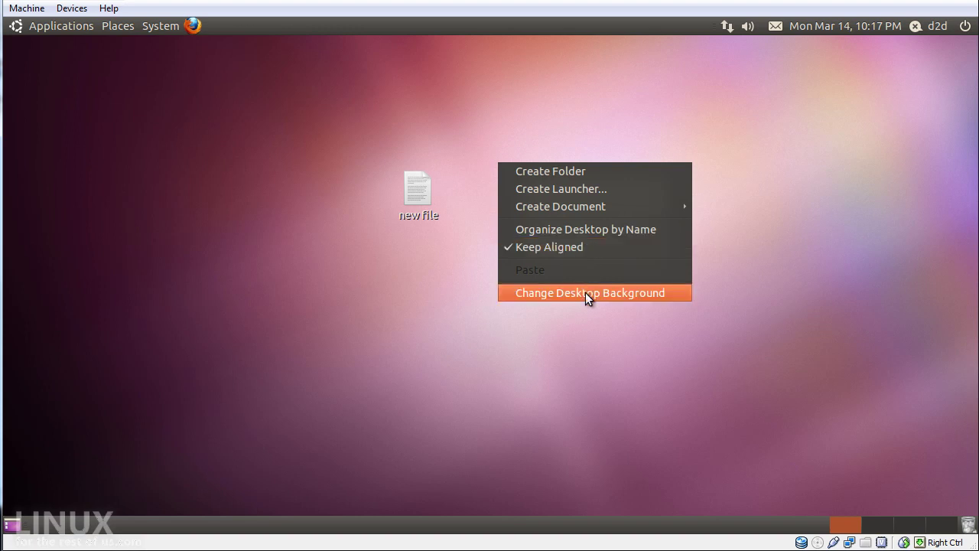
click(448, 272)
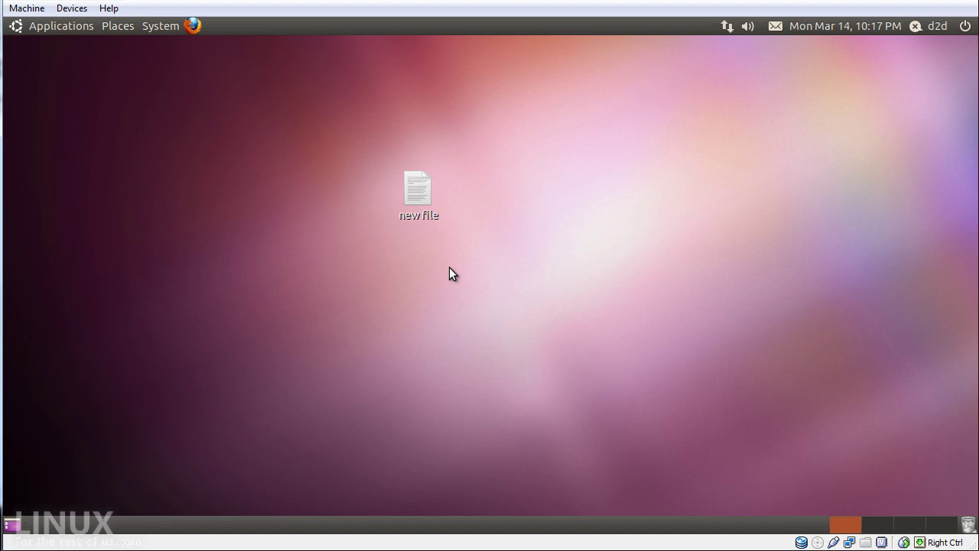
Step: Resize the desktop icon of "new file" to many times its original size, then deselect it
right_click(419, 190)
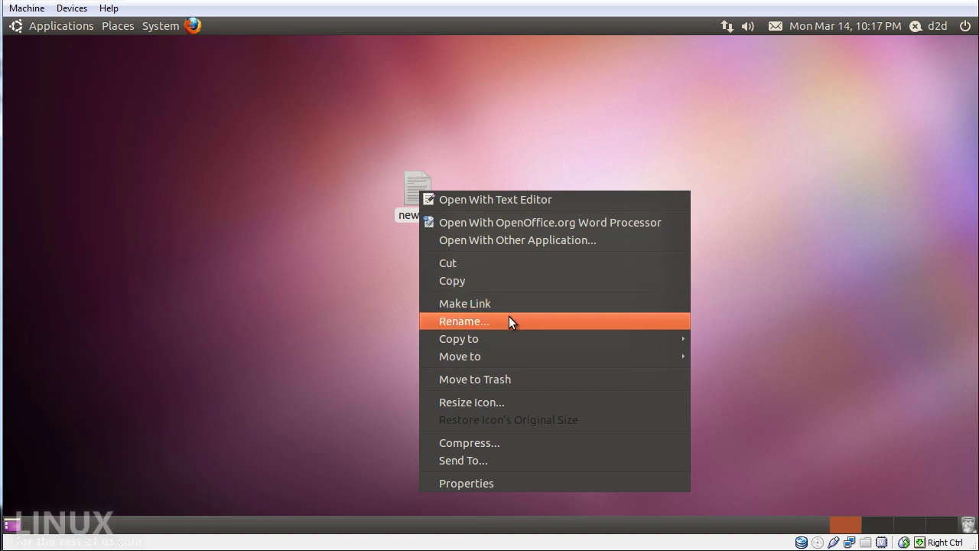
mouse_move(512, 342)
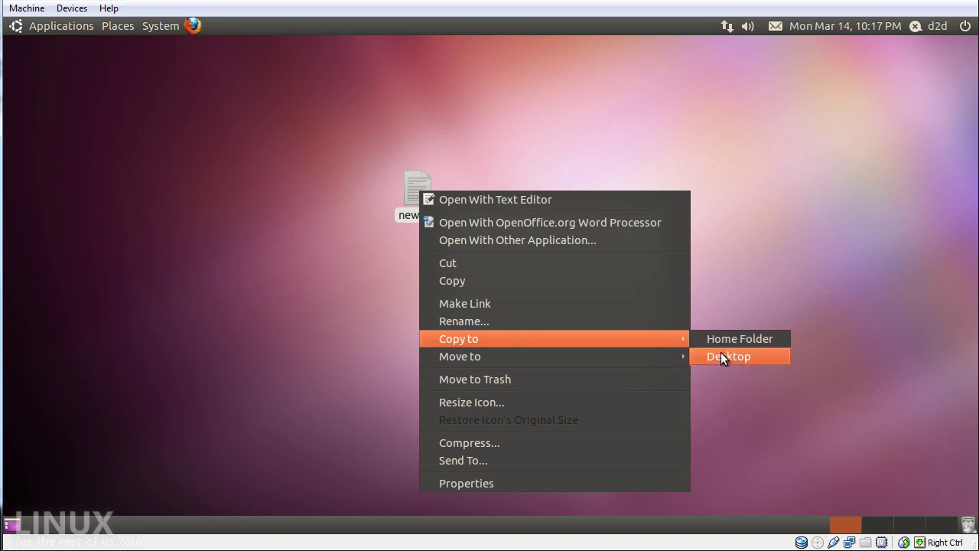
mouse_move(592, 358)
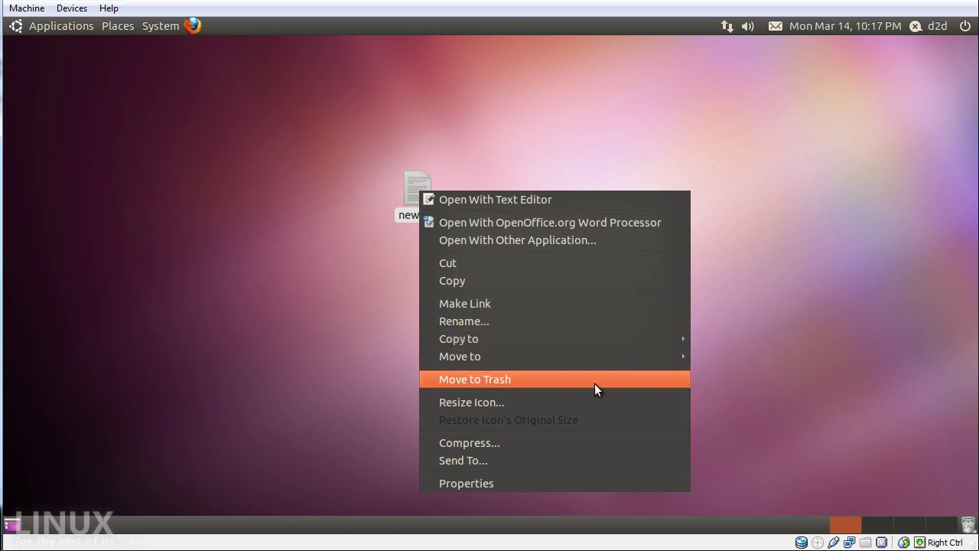
click(530, 403)
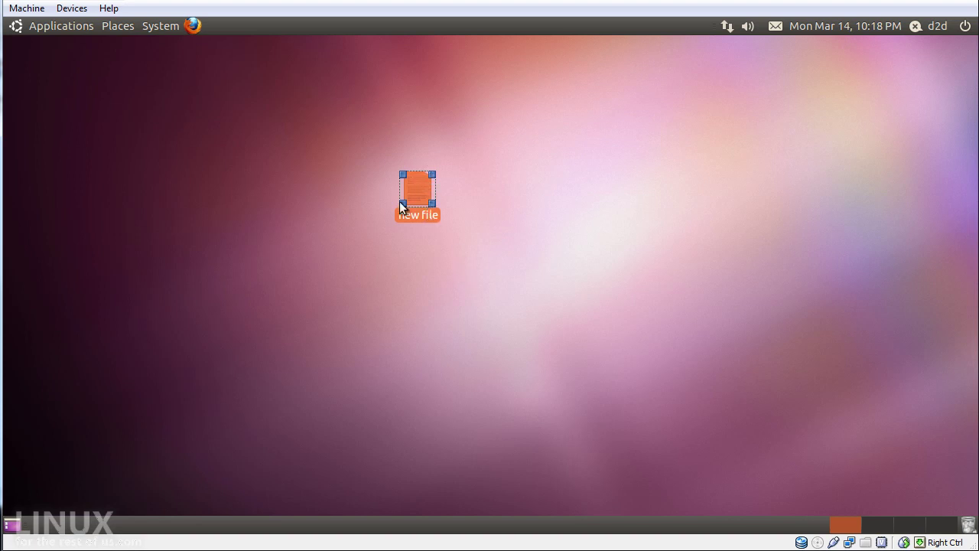
drag(432, 204, 752, 482)
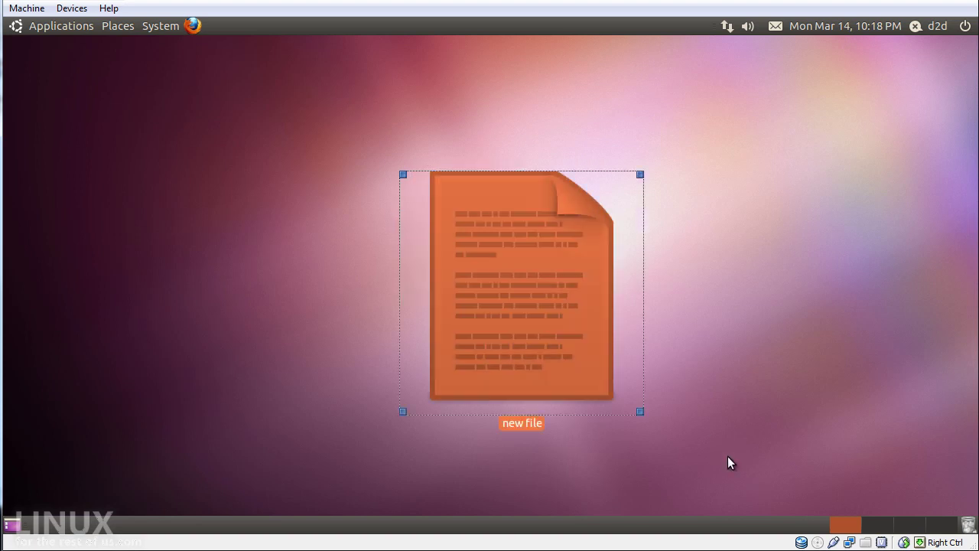
click(667, 355)
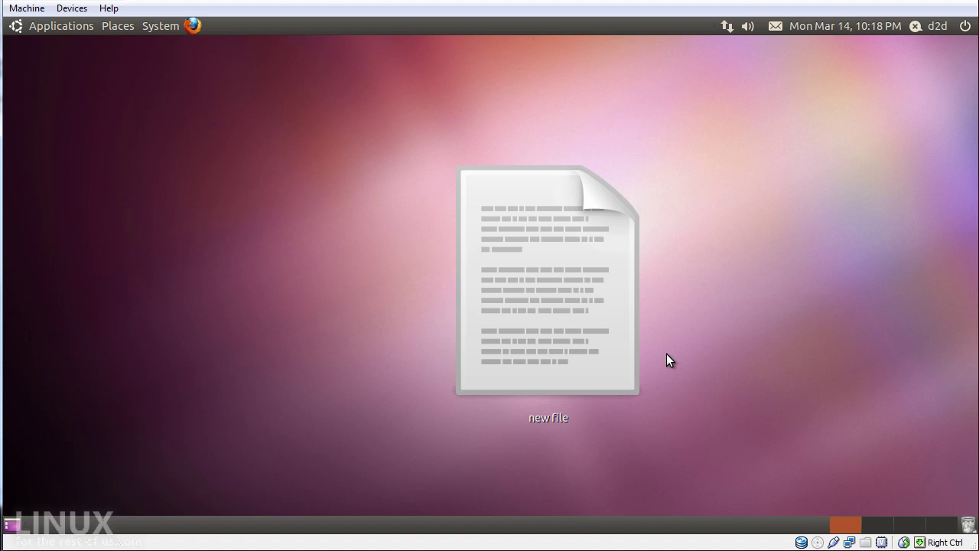
Step: Rename the enlarged "new file" on the desktop to Milk and deselect it
click(576, 337)
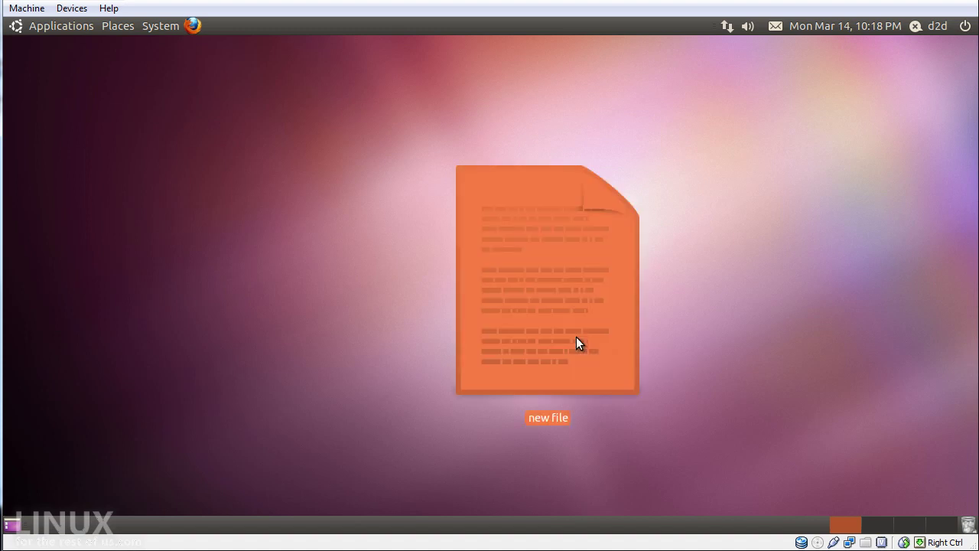
key(F2)
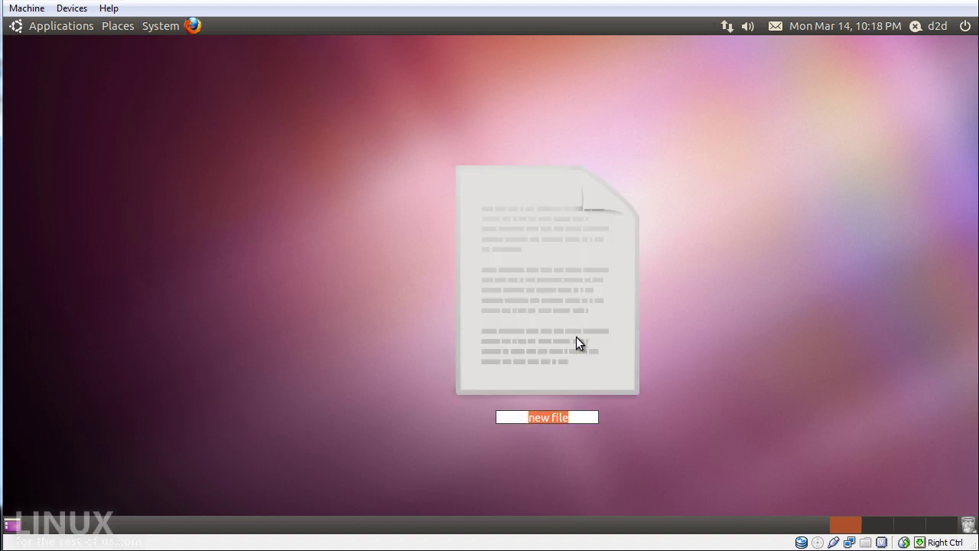
text(Milk)
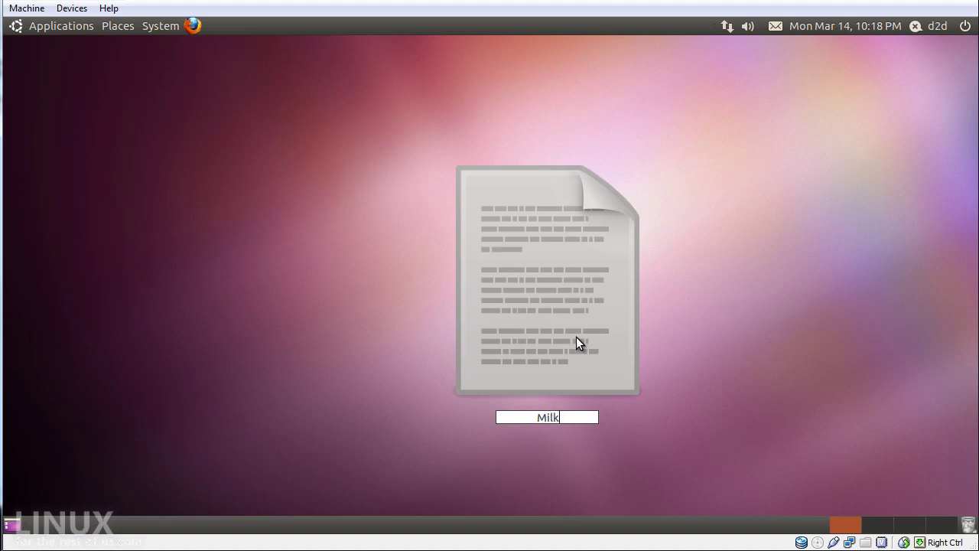
key(Return)
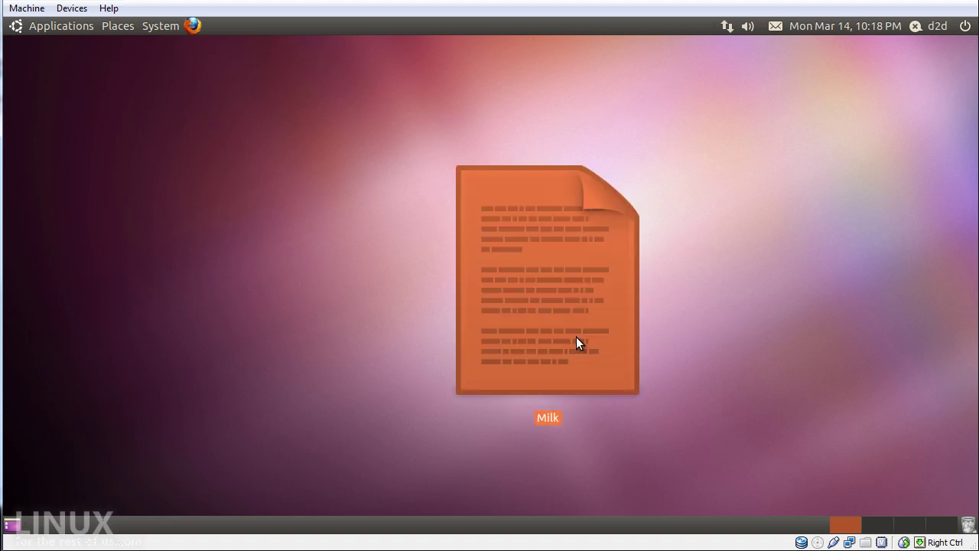
click(673, 363)
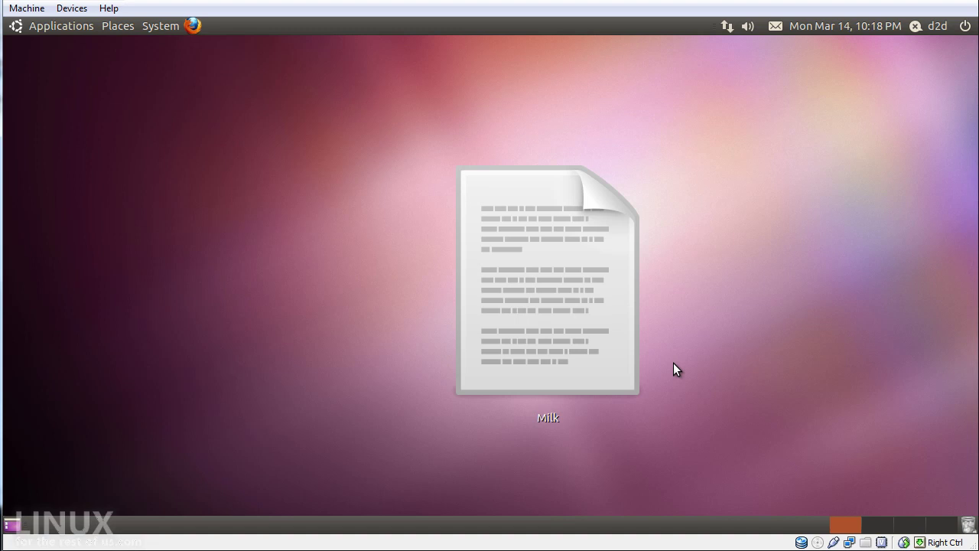
Step: Restore the enlarged Milk icon to its original size and move it higher on the desktop
click(566, 349)
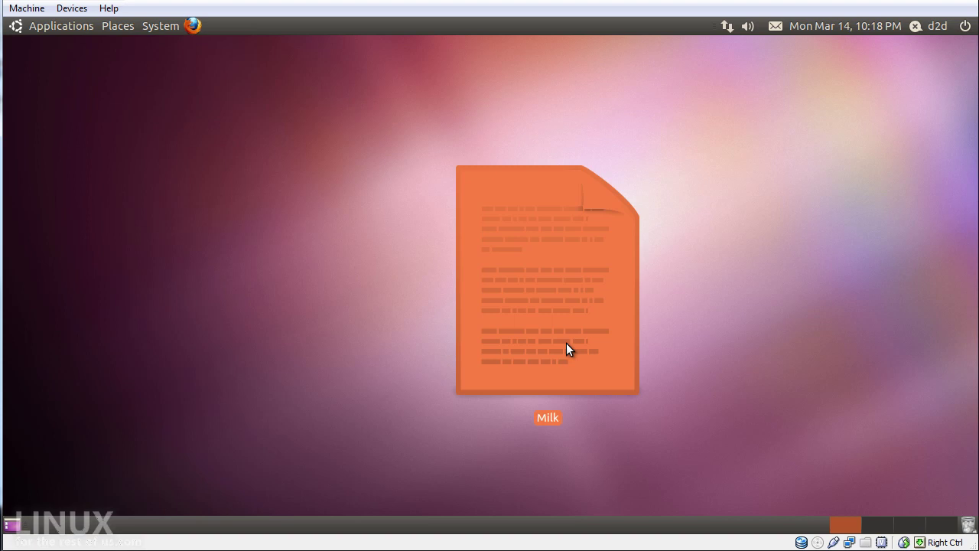
right_click(555, 266)
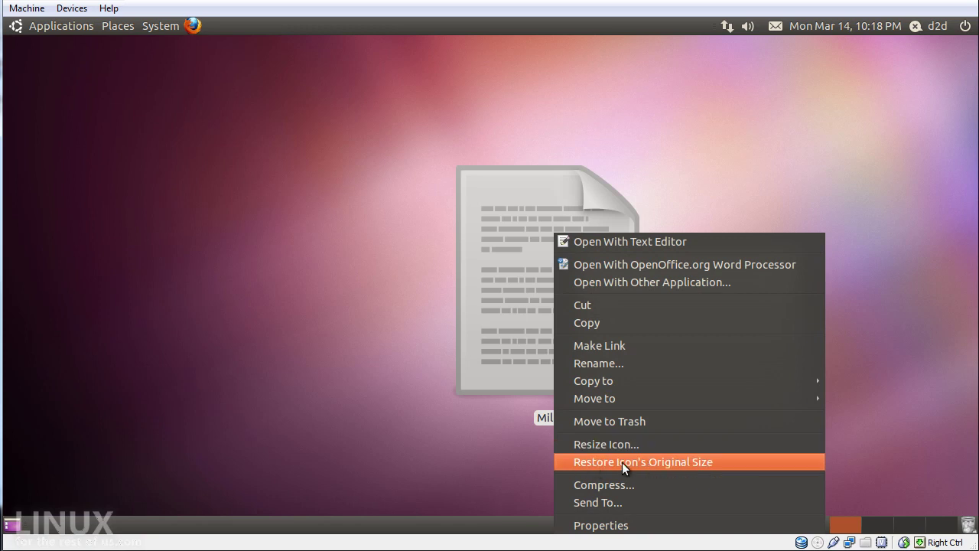
click(696, 463)
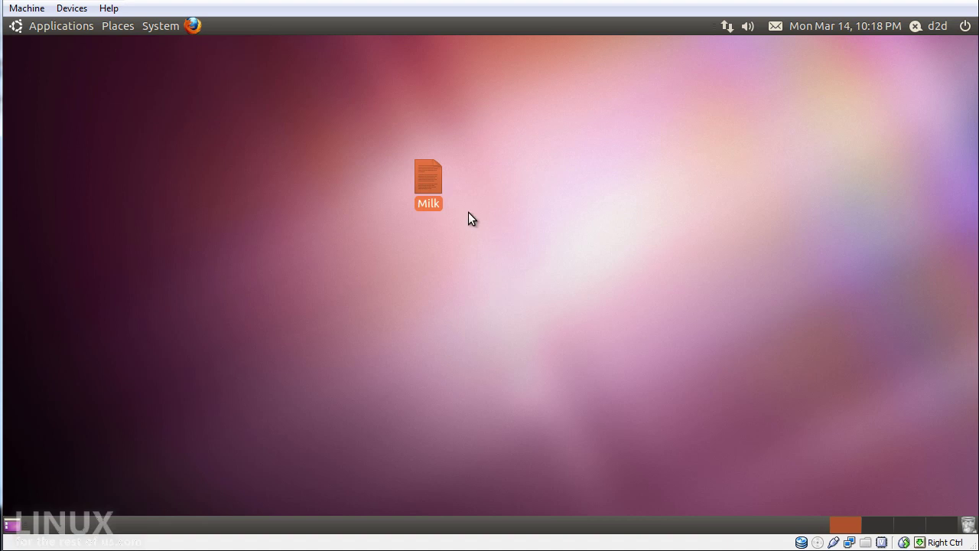
drag(448, 193, 456, 116)
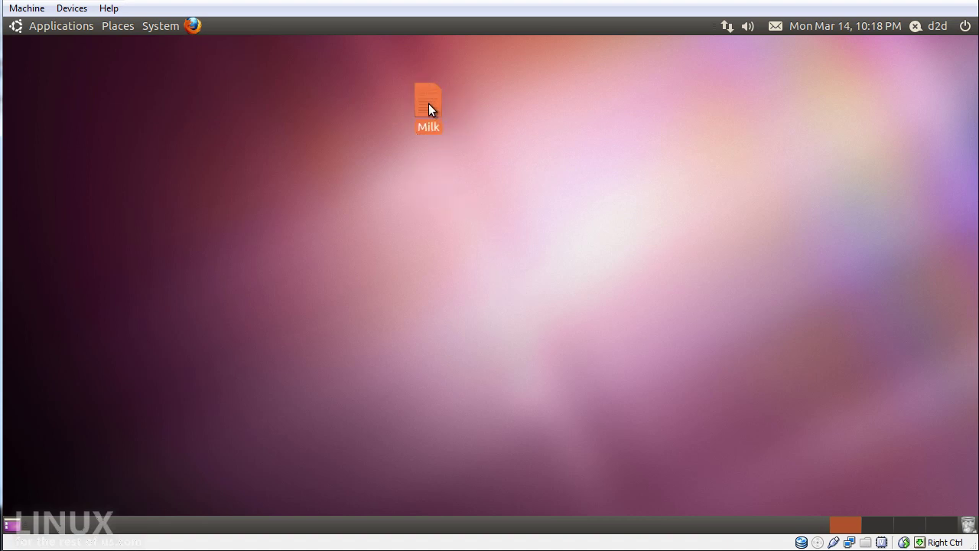
Step: Start compressing the Milk file, try the .tar.gz format, and set the archive format back to .zip
right_click(428, 103)
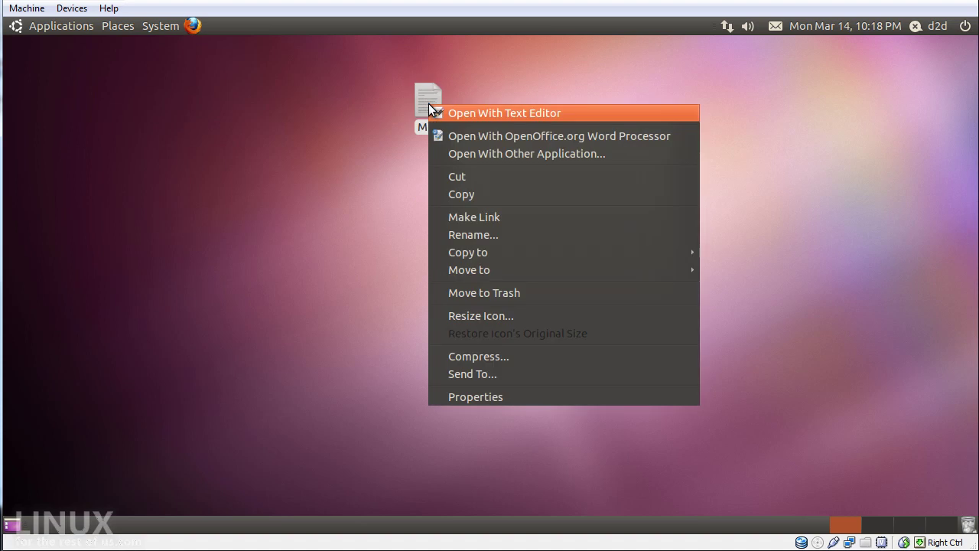
click(504, 358)
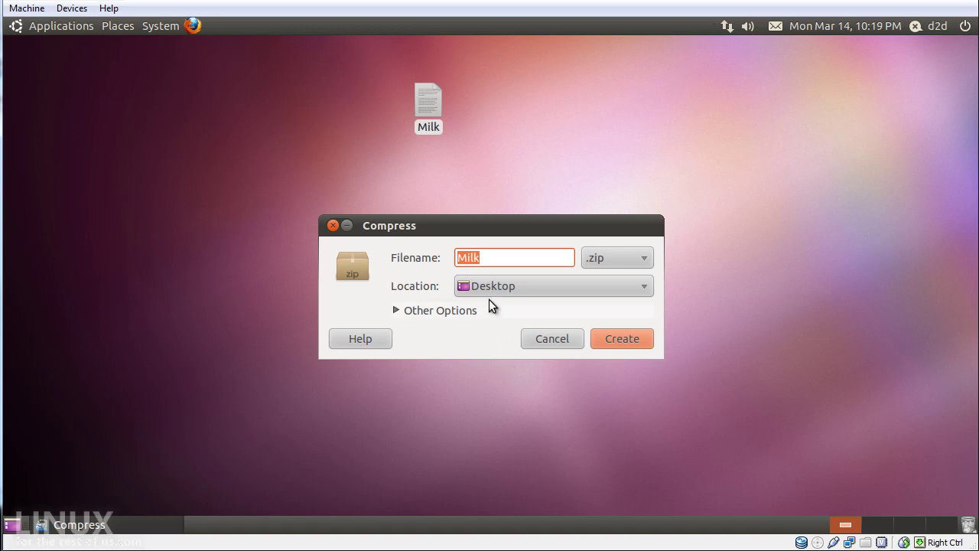
click(597, 262)
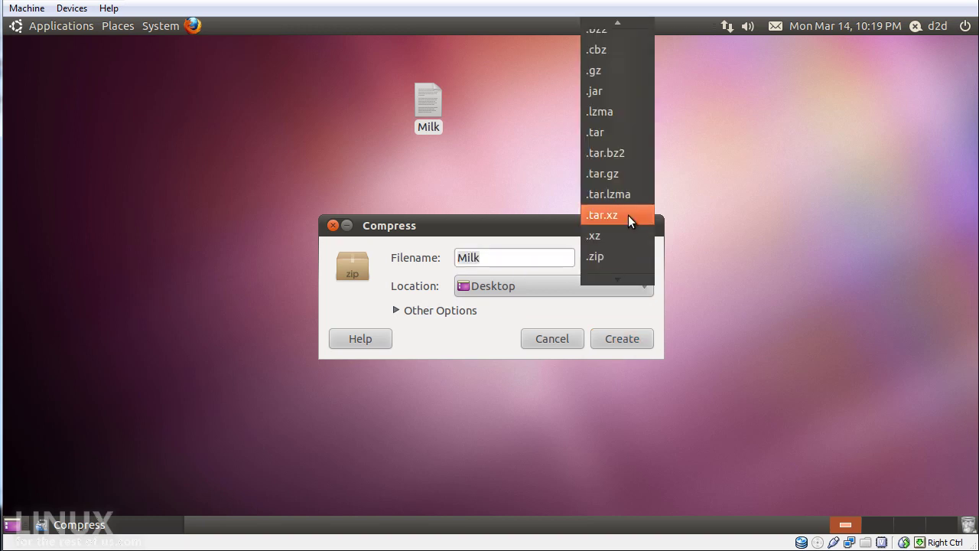
click(629, 176)
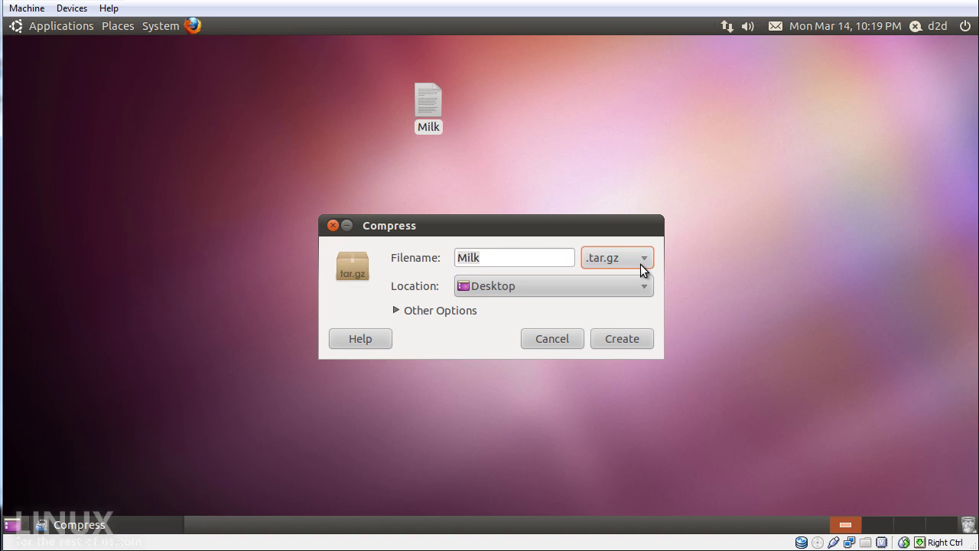
click(641, 263)
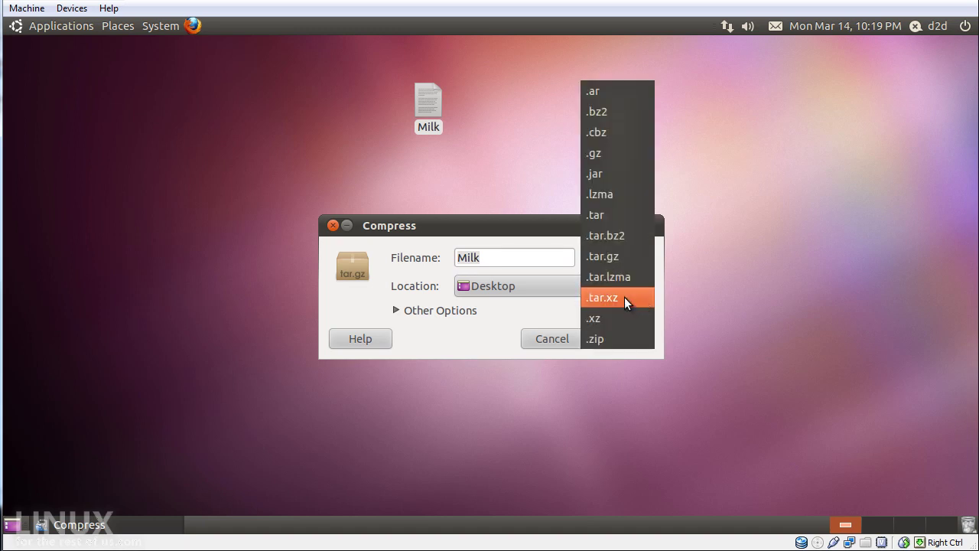
click(612, 340)
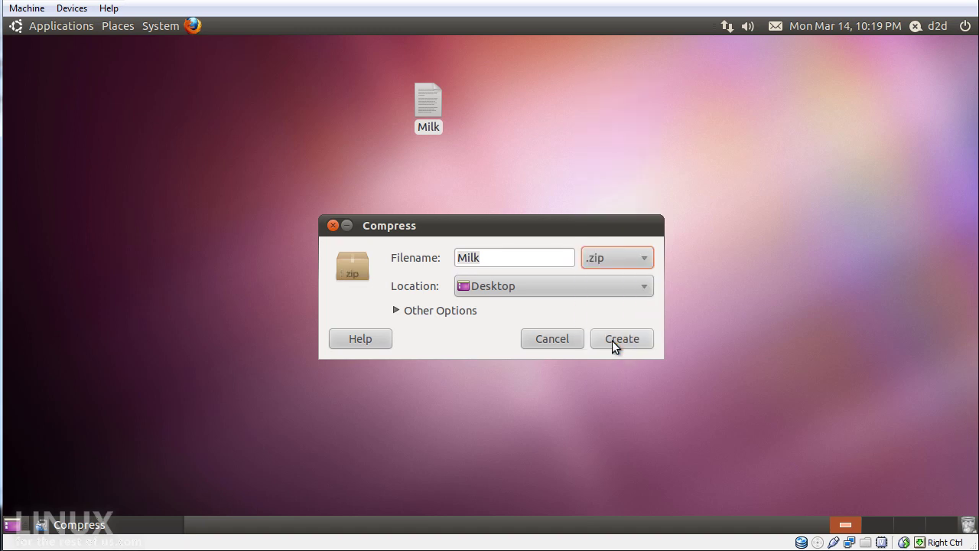
Step: Look through the possible save locations for the archive and compare them with the desktop's Places list
click(632, 285)
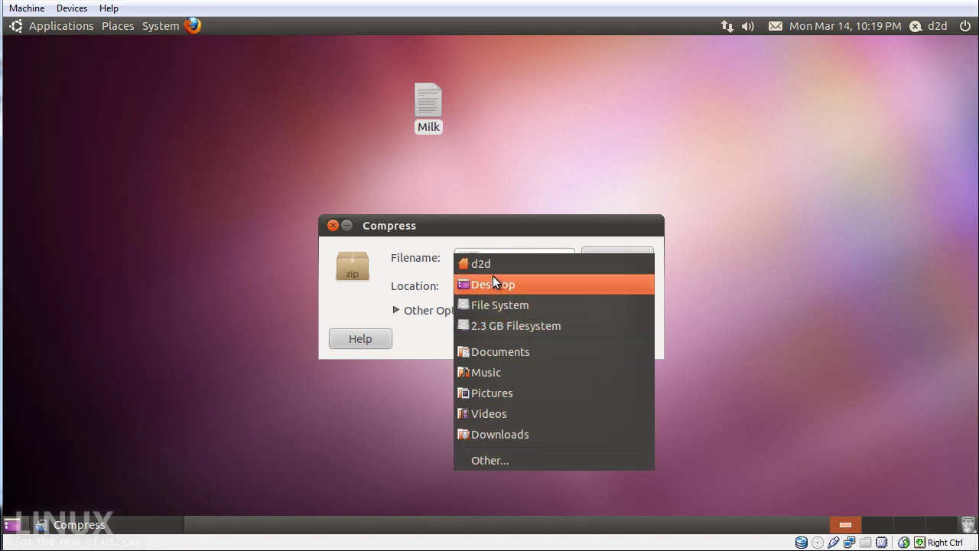
click(129, 26)
click(118, 26)
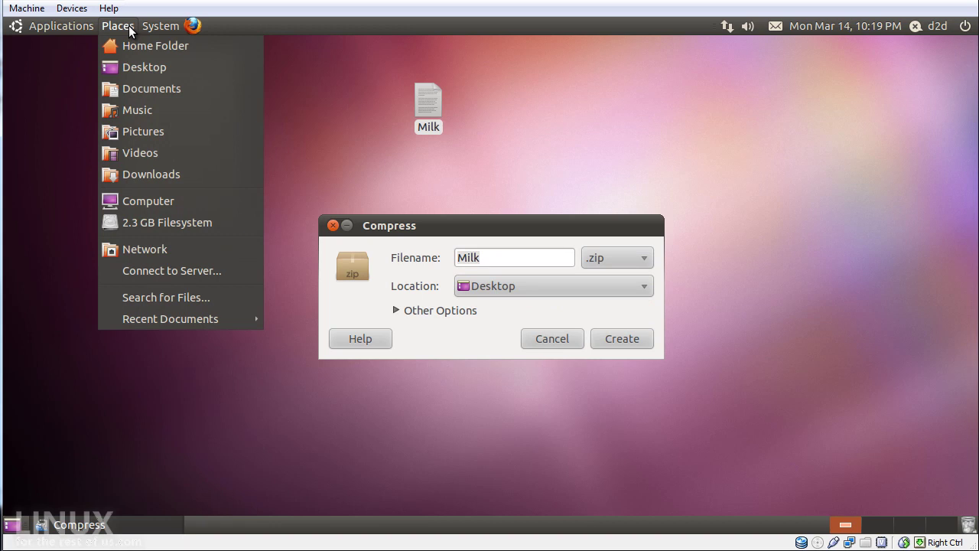
mouse_move(145, 29)
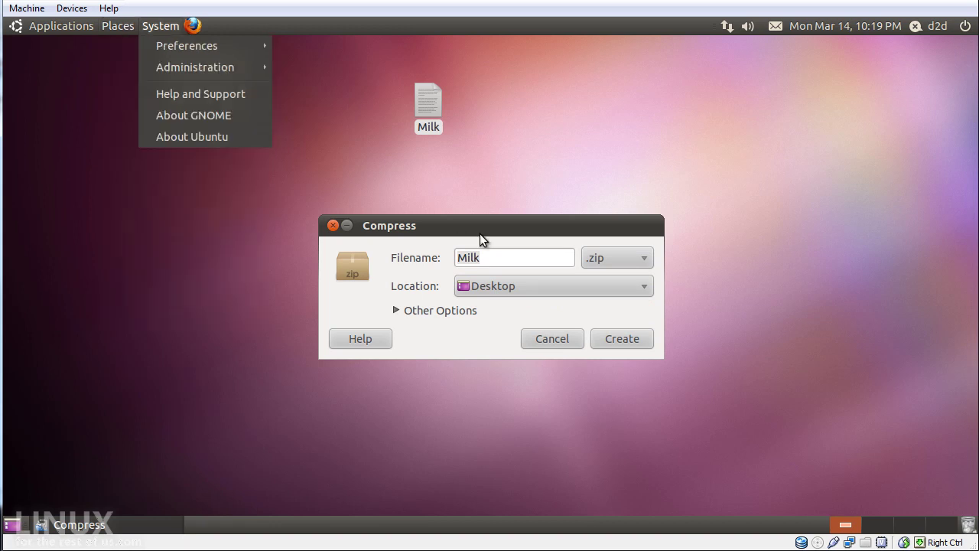
click(518, 289)
click(517, 289)
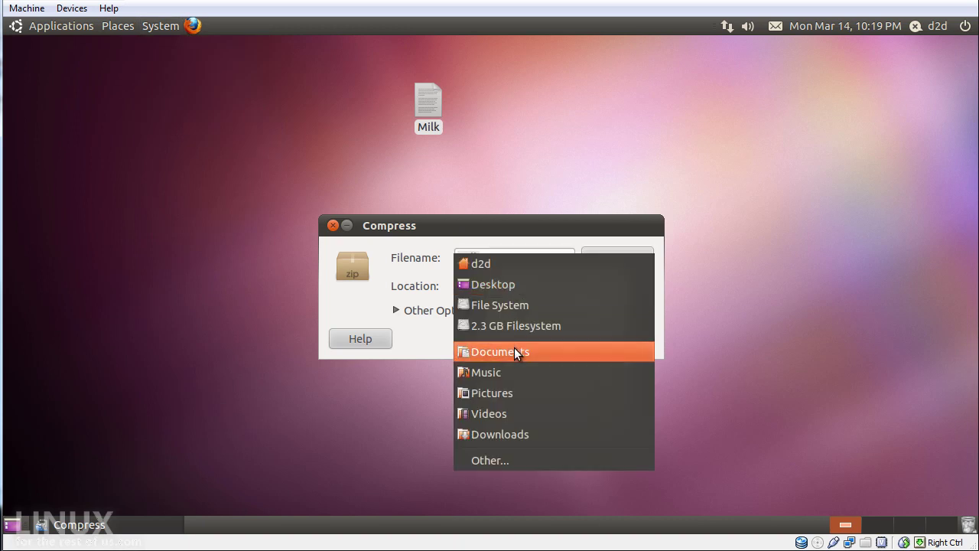
Step: Keep Desktop as the location, expand the other archive options, and create Milk.zip without a password
click(404, 306)
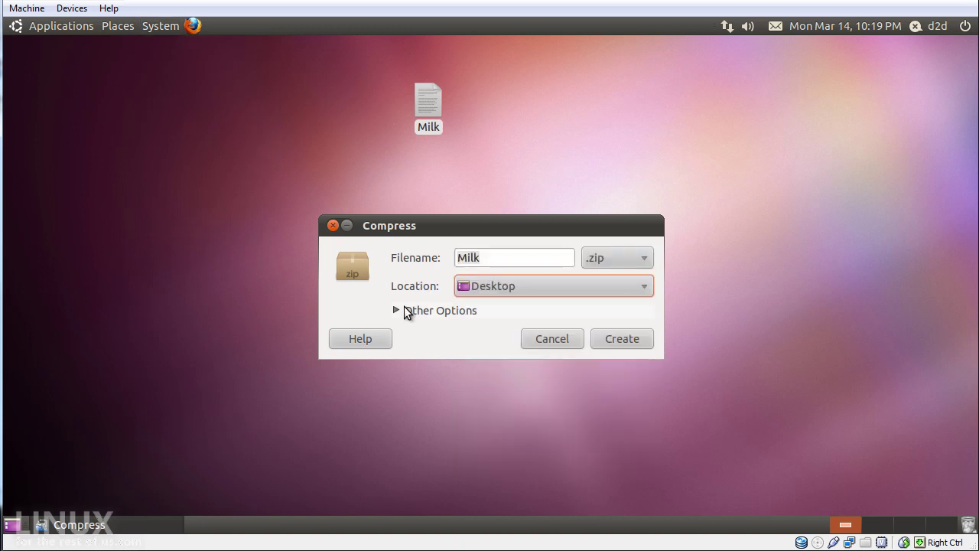
click(404, 307)
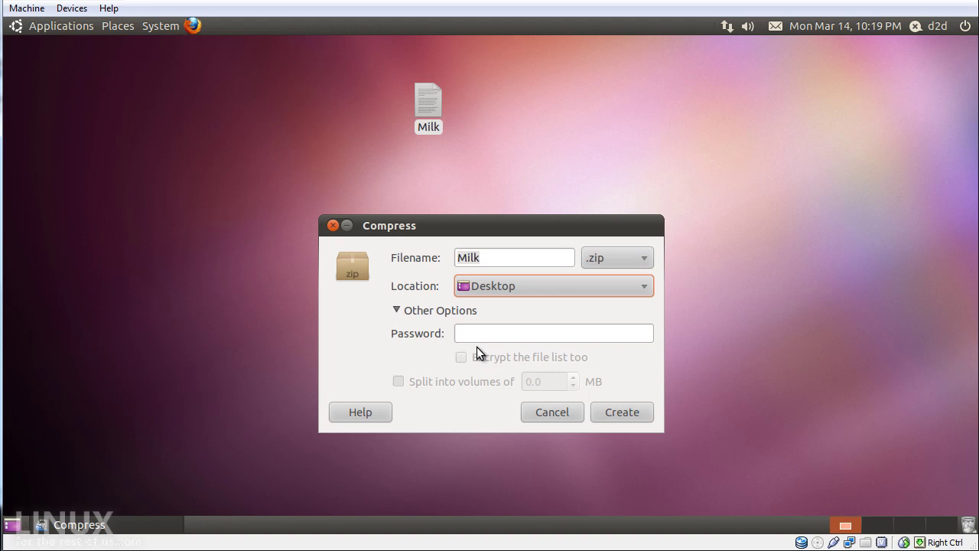
click(611, 412)
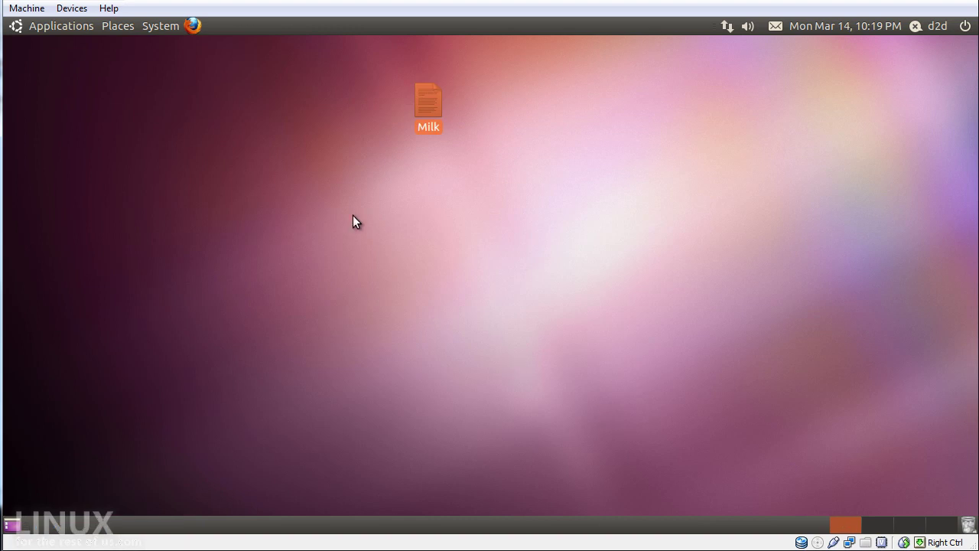
Step: Move the Milk.zip archive around the desktop and leave it diagonally below the Milk file
drag(69, 68, 428, 170)
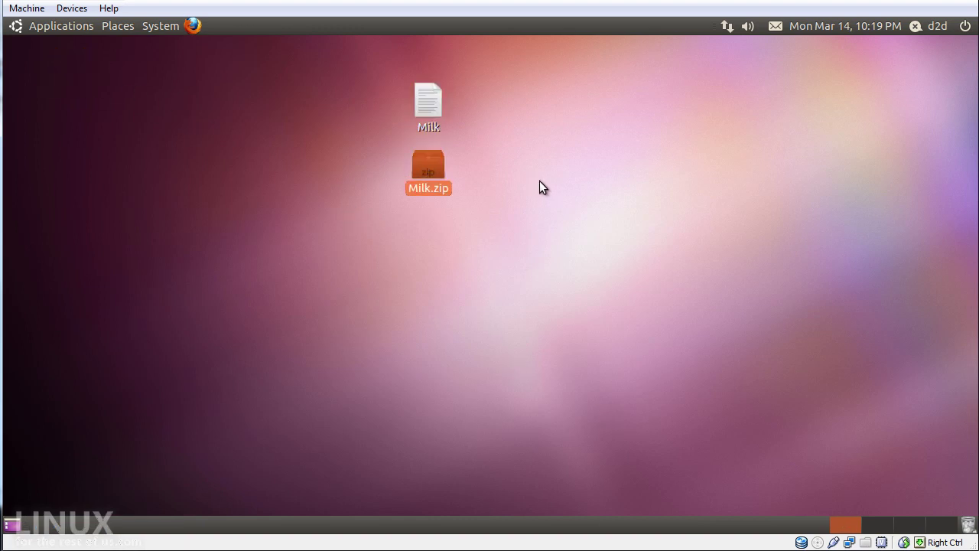
drag(437, 156, 510, 186)
drag(539, 181, 592, 187)
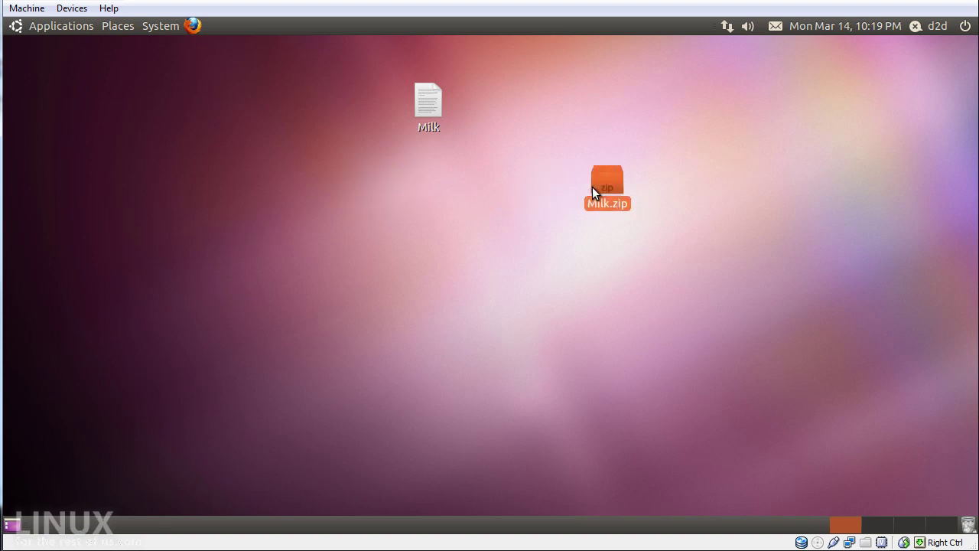
drag(603, 187, 299, 203)
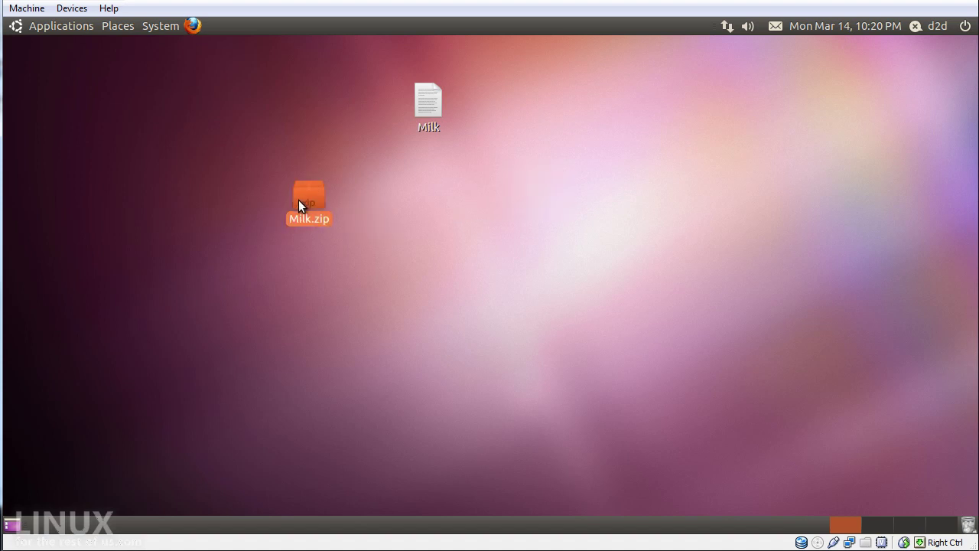
drag(303, 200, 487, 189)
Step: Look at the available actions for Milk.zip and Milk, including the move, copy and link choices for Milk.zip, without applying any
right_click(490, 187)
click(271, 226)
right_click(440, 115)
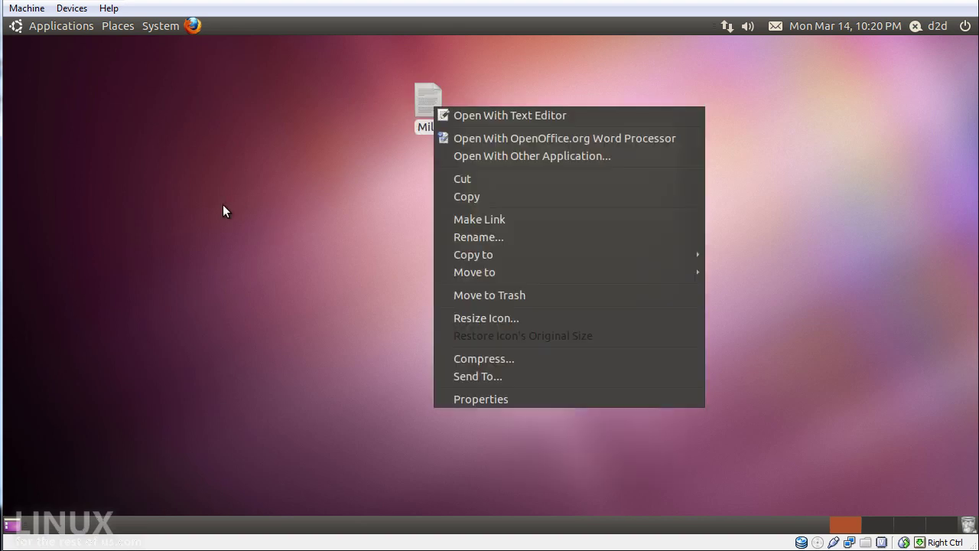
click(333, 188)
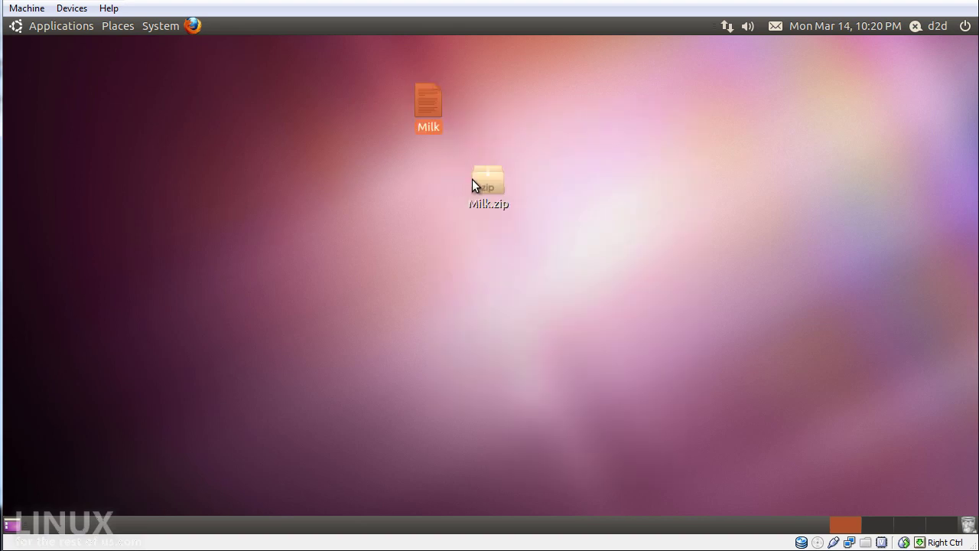
drag(485, 182, 350, 201)
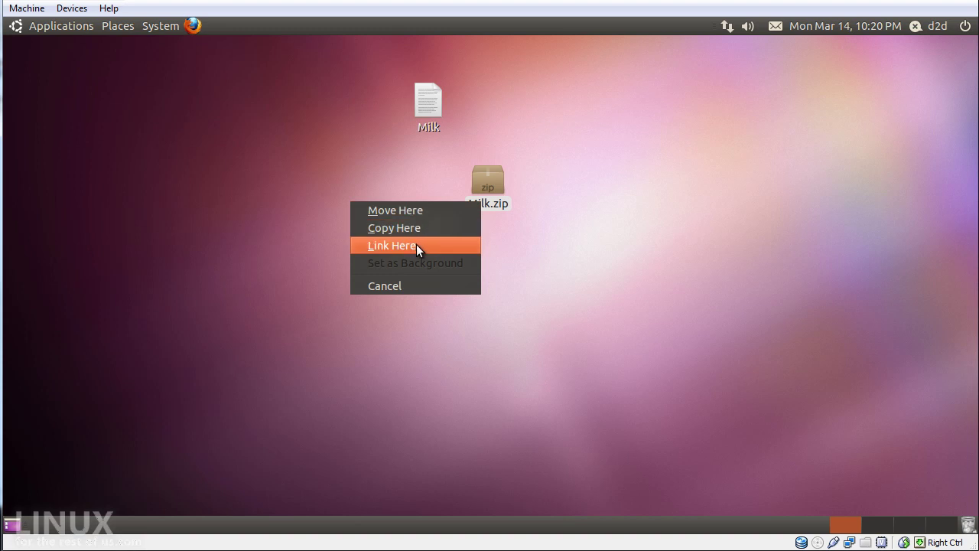
click(414, 288)
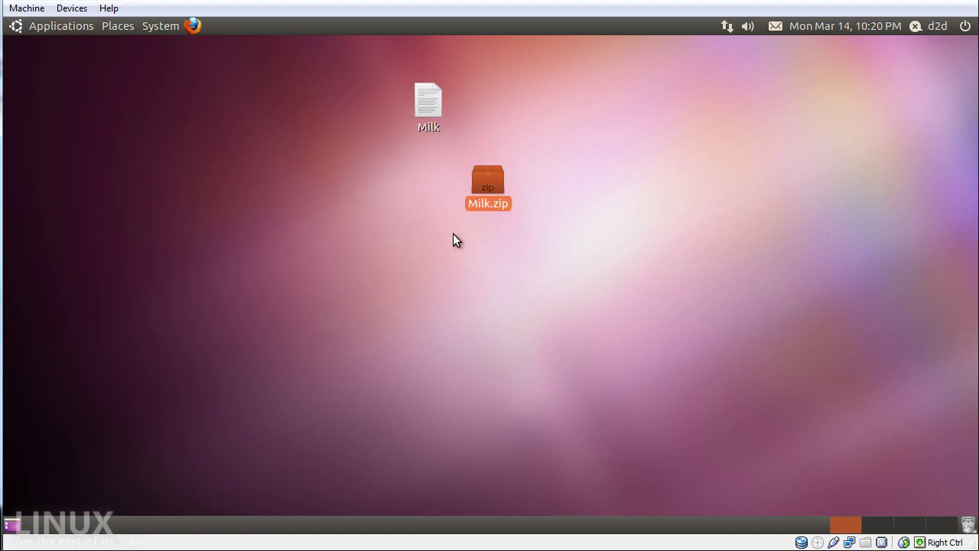
Step: Compare the available file actions of Milk.zip with those of the Milk file
right_click(483, 181)
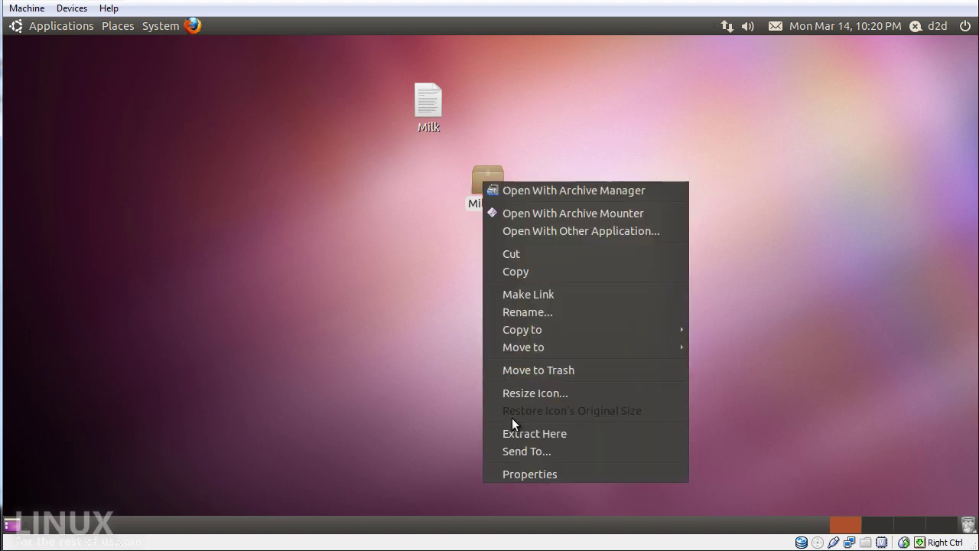
click(417, 110)
right_click(417, 110)
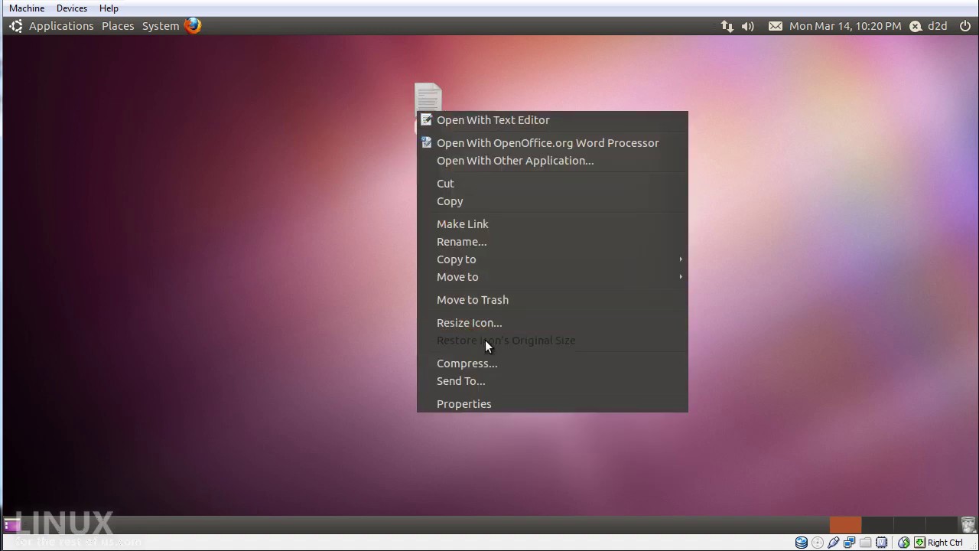
click(378, 289)
Step: Extract Milk.zip onto the desktop and place the extracted copy beside the Milk file, above the archive
click(487, 182)
right_click(486, 181)
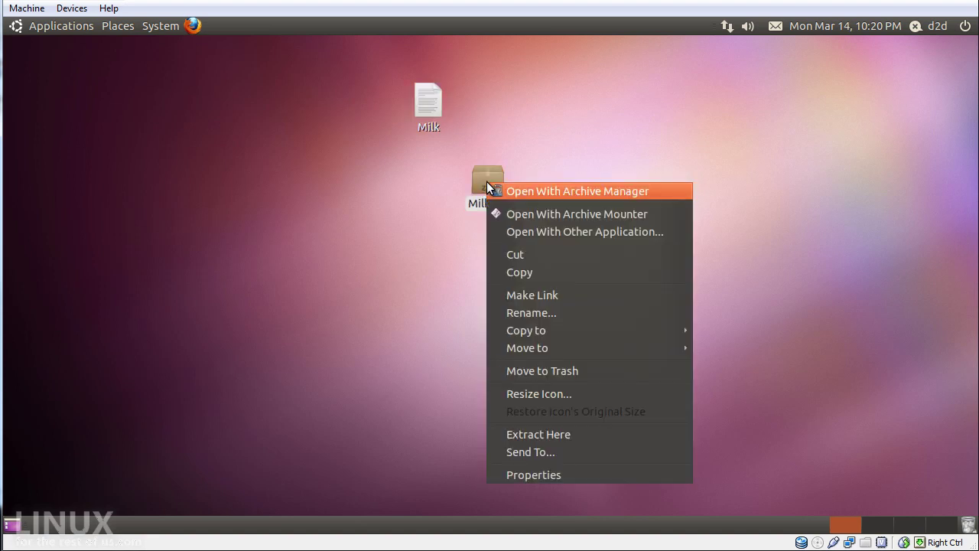
click(563, 435)
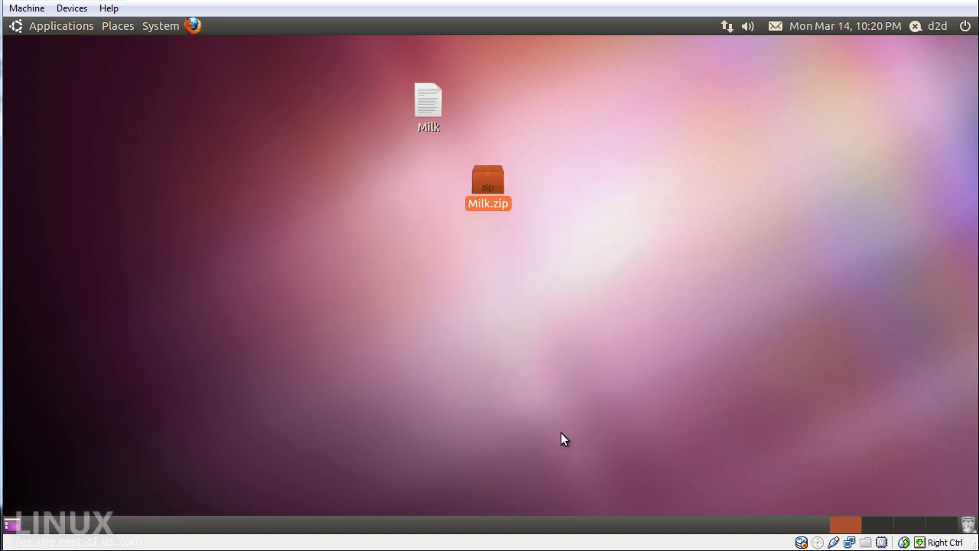
drag(68, 61, 488, 103)
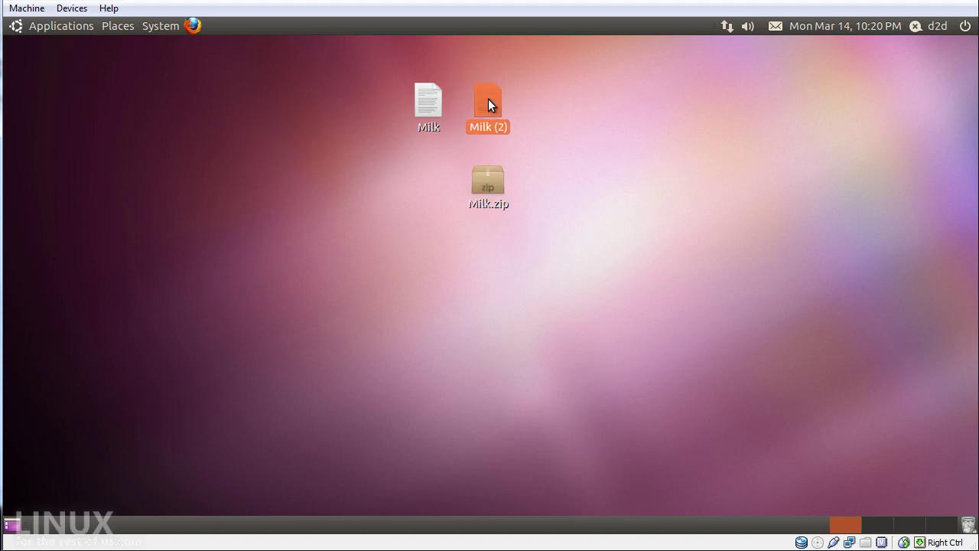
Step: Permanently delete the extracted copy Milk (2) from the desktop
key(shift+Delete)
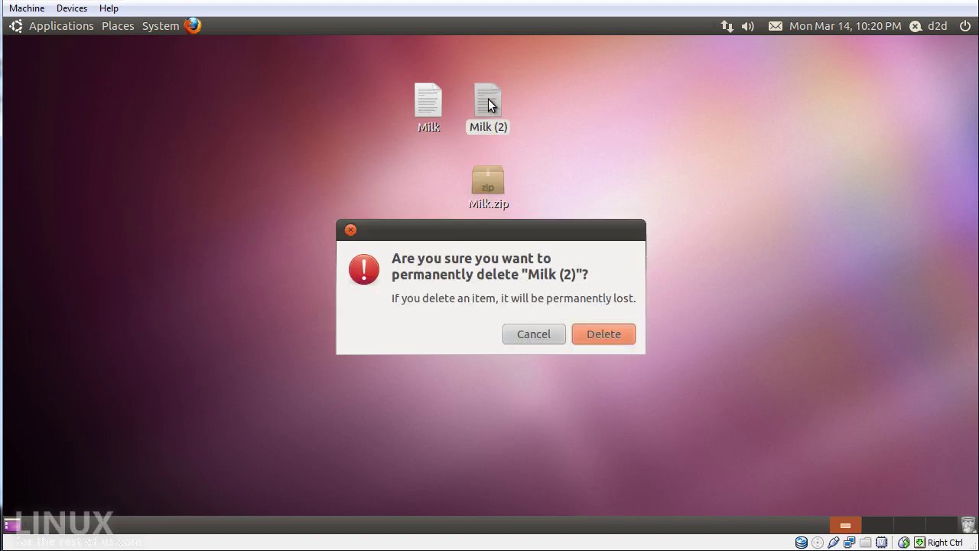
key(Return)
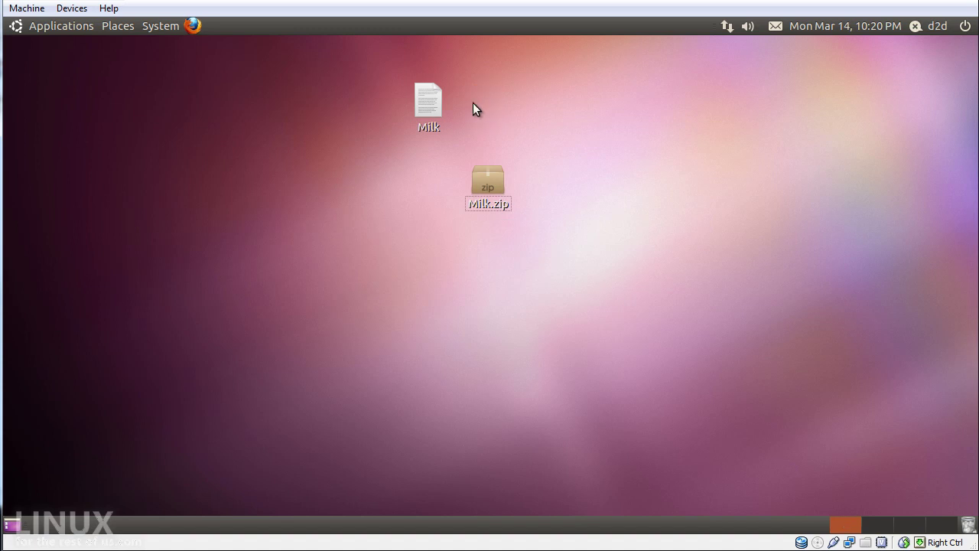
Step: Open the properties of Milk.zip and add the "default" emblem to its icon
right_click(490, 183)
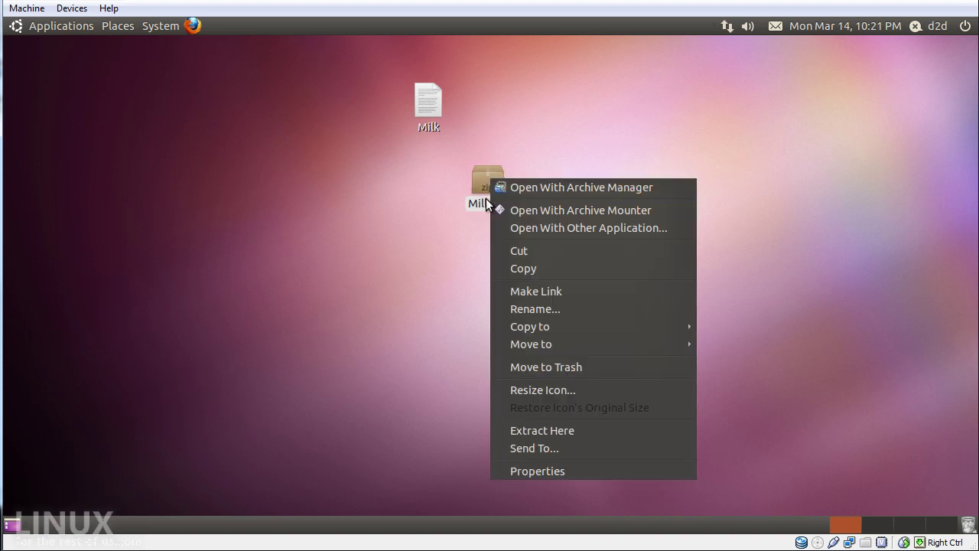
click(545, 471)
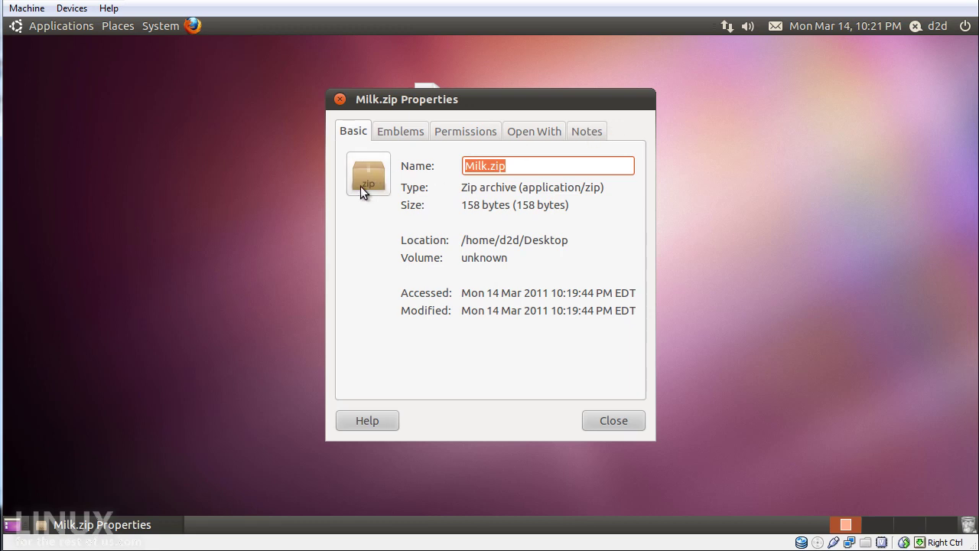
drag(528, 163, 460, 169)
click(404, 138)
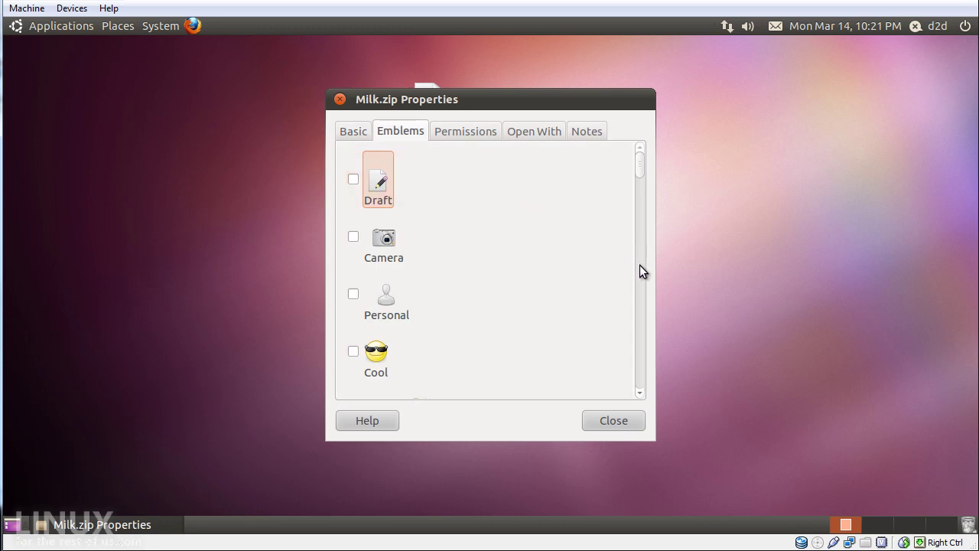
scroll(641, 268, down, 6)
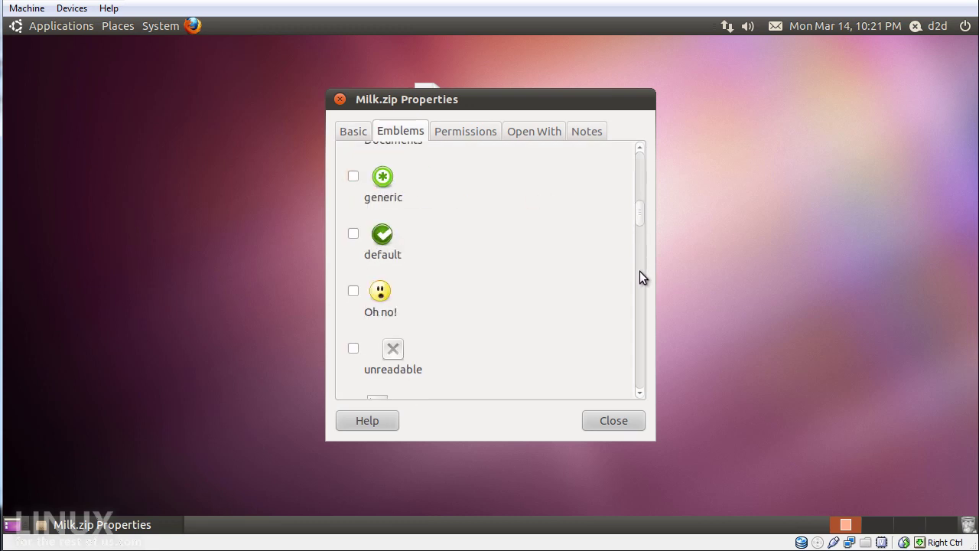
click(354, 233)
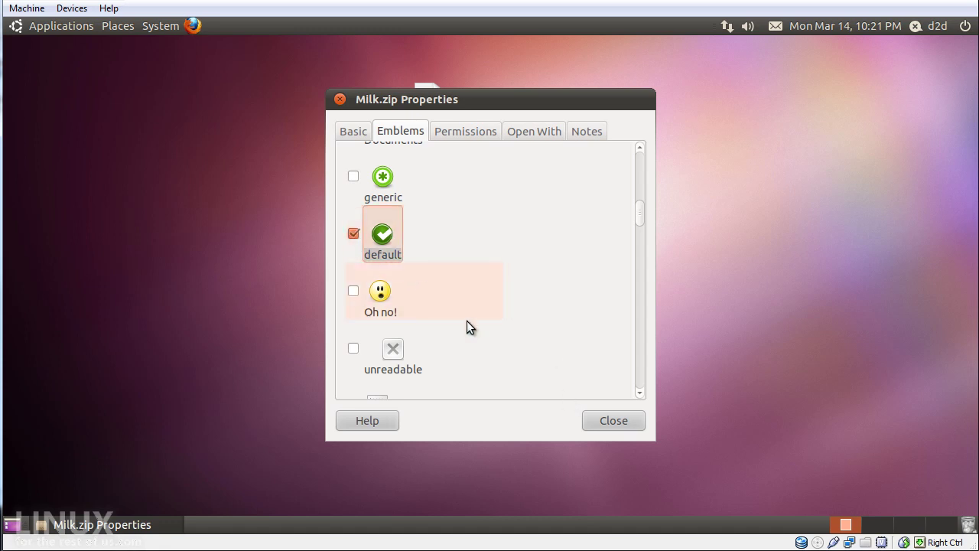
click(614, 420)
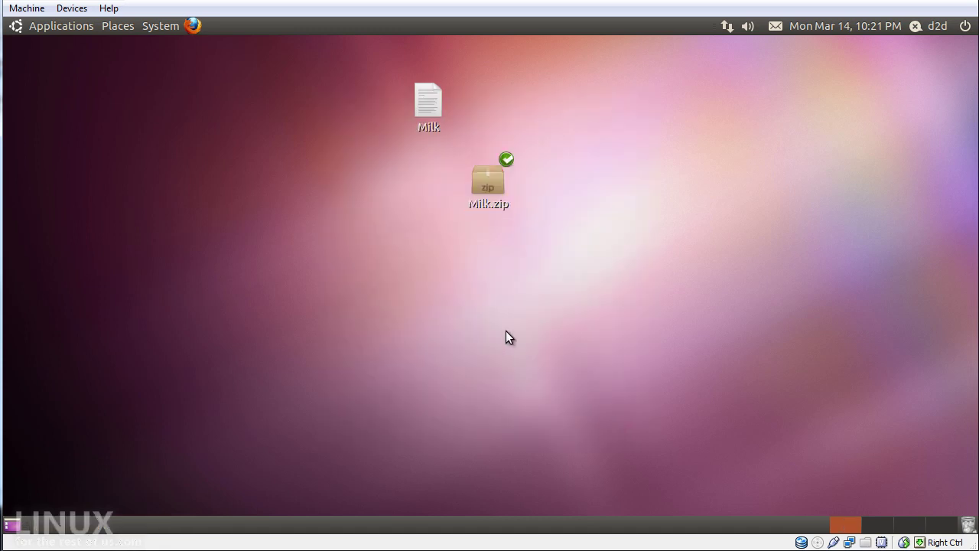
Step: Reopen the properties of Milk.zip and remove the "default" emblem from it
click(489, 178)
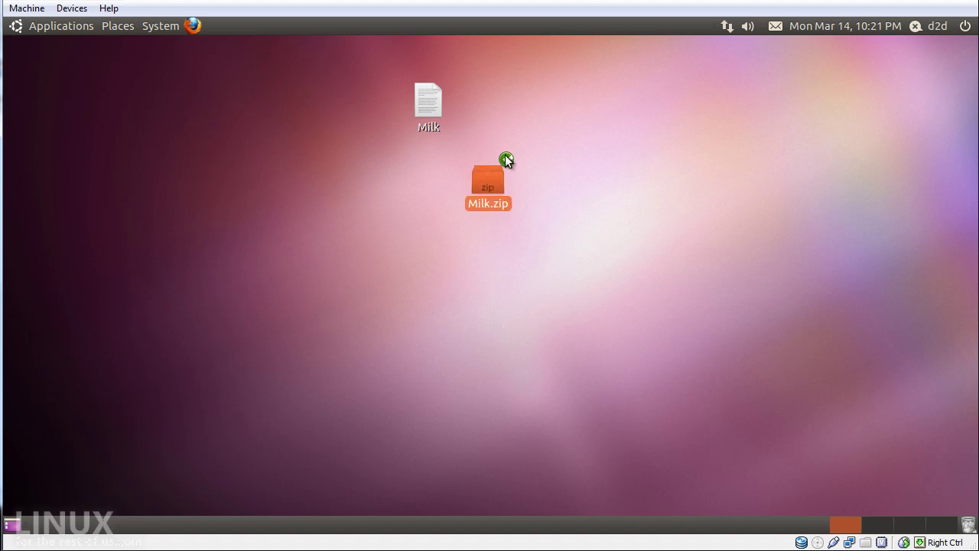
click(508, 181)
right_click(488, 188)
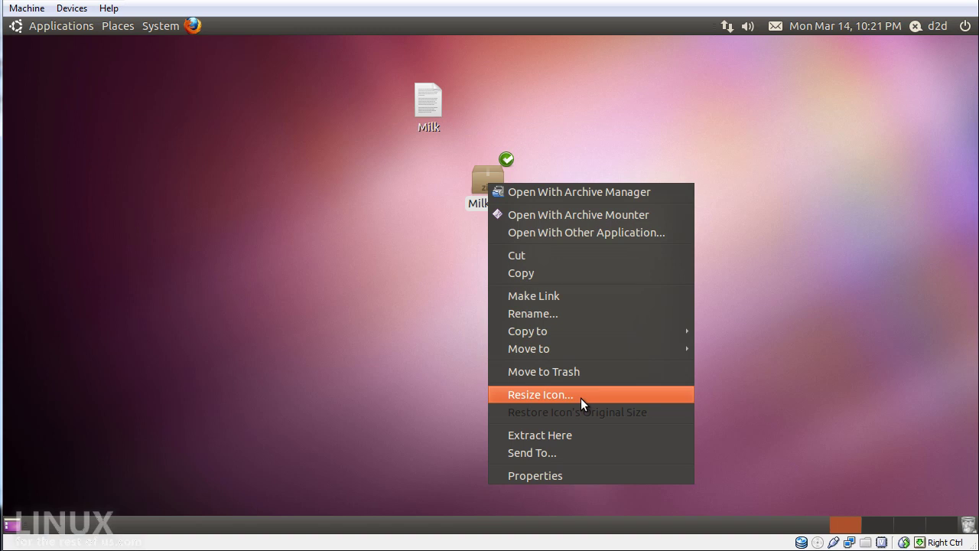
click(581, 474)
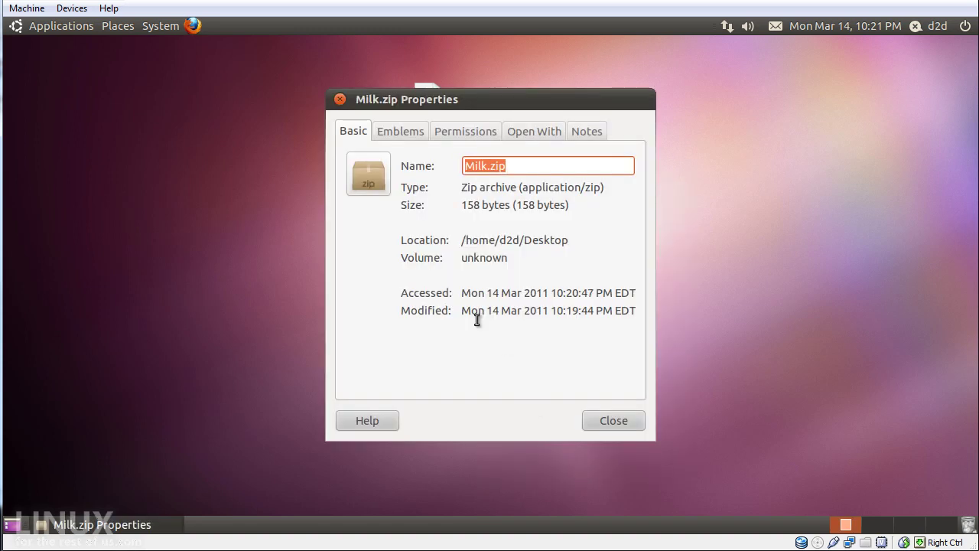
click(452, 136)
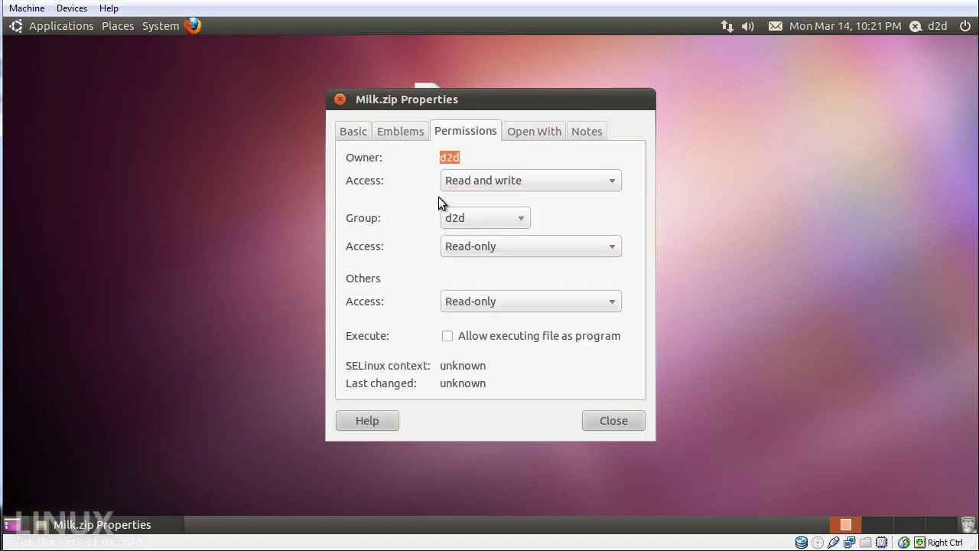
click(400, 130)
scroll(639, 323, down, 5)
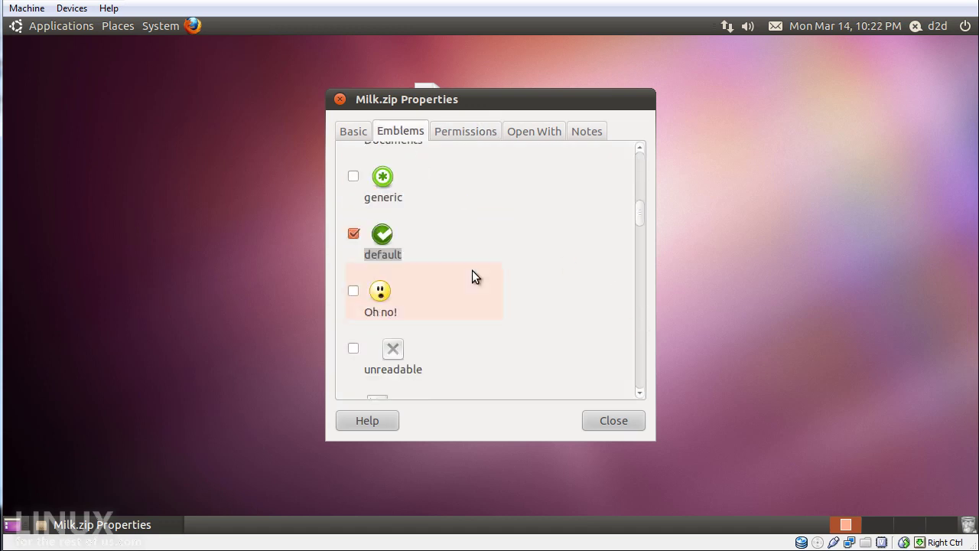
click(353, 233)
Step: Examine who owns Milk.zip in its permission settings
click(449, 131)
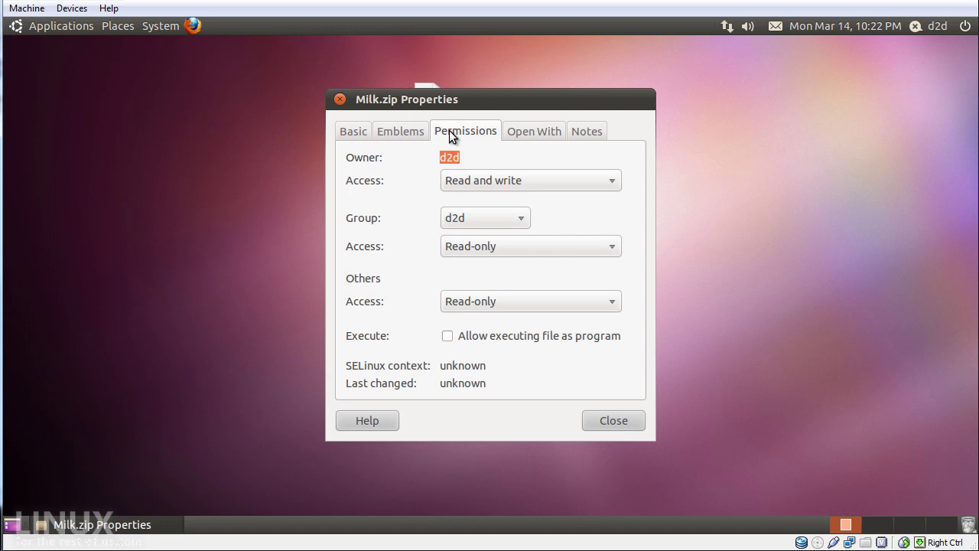
click(449, 159)
double_click(449, 159)
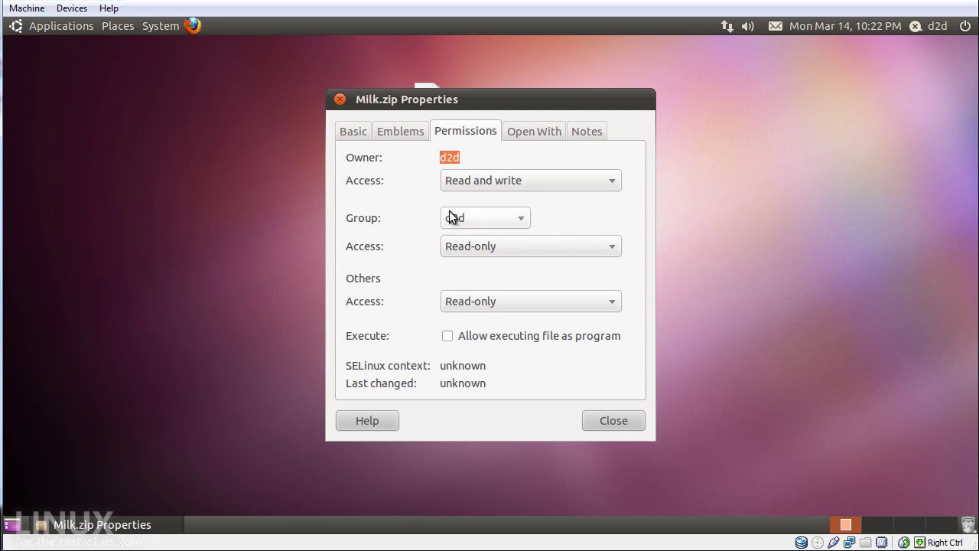
click(448, 156)
drag(440, 156, 453, 156)
click(461, 158)
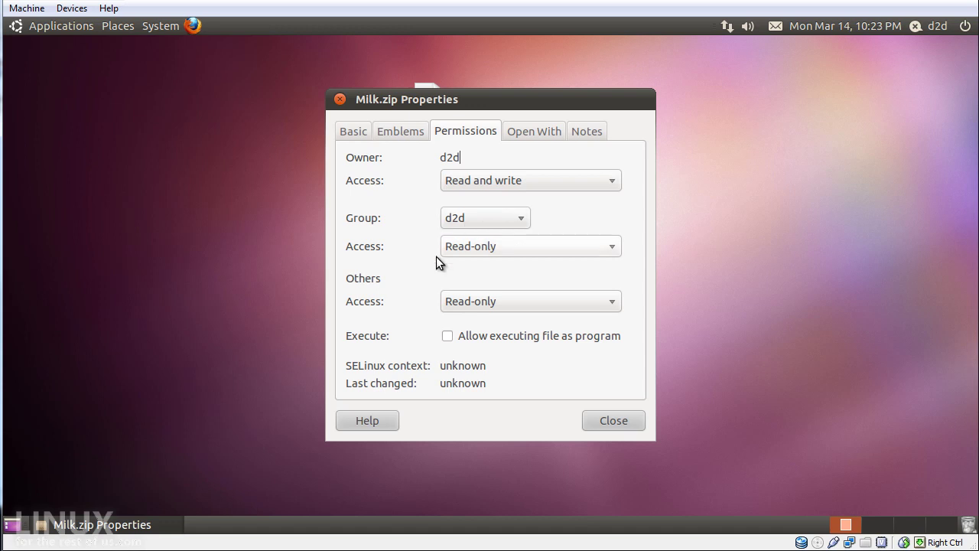
Step: Review the access levels offered for the owner, the group and others of Milk.zip without changing them
click(461, 176)
click(413, 252)
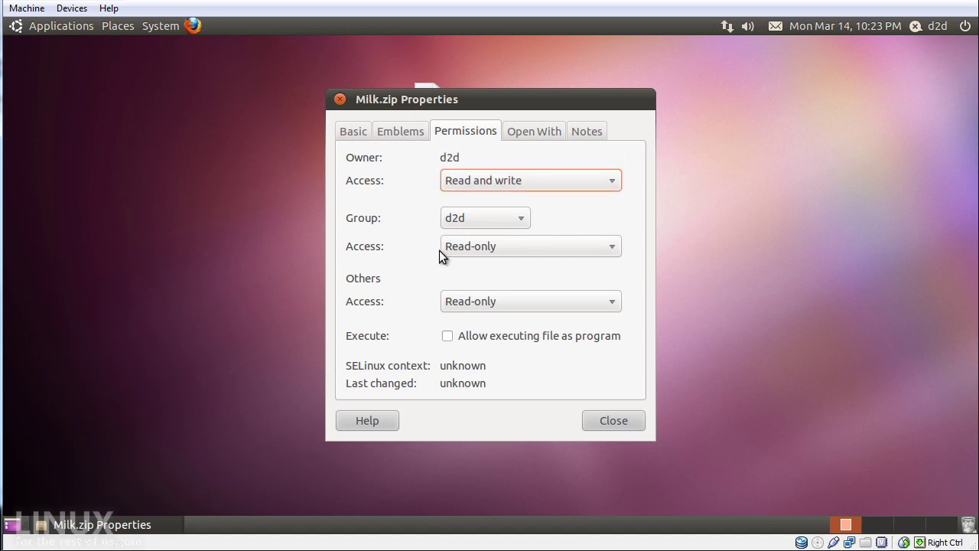
click(464, 245)
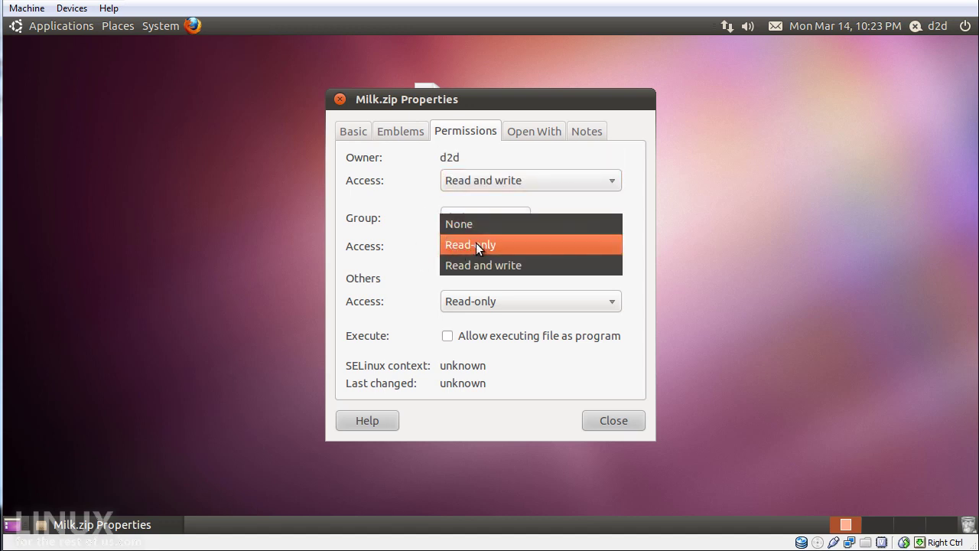
click(413, 271)
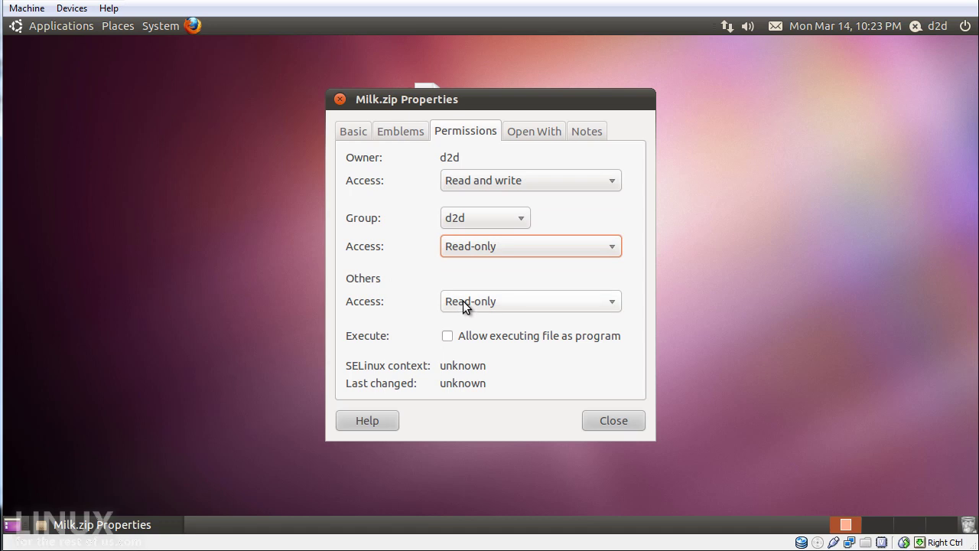
click(462, 301)
click(381, 287)
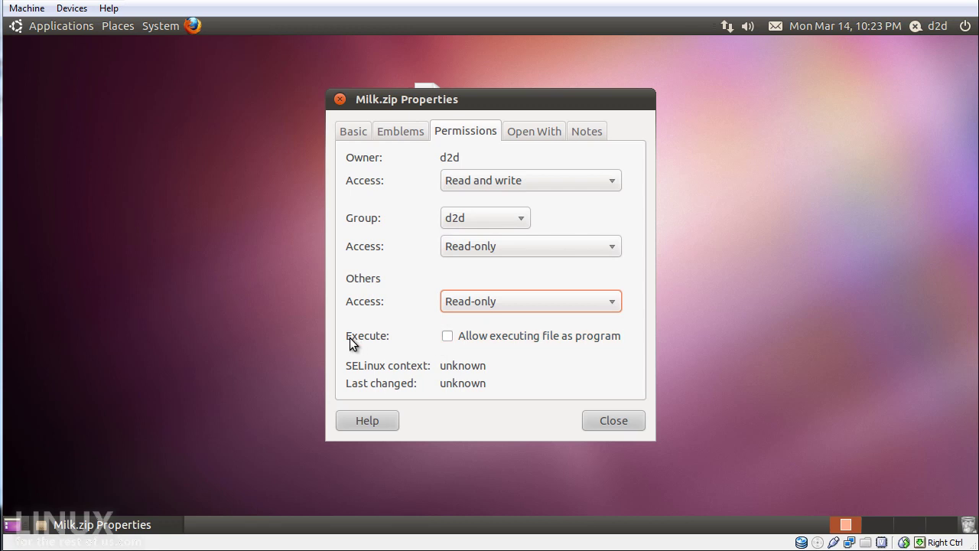
Step: Toggle the permission that allows executing Milk.zip as a program
click(448, 336)
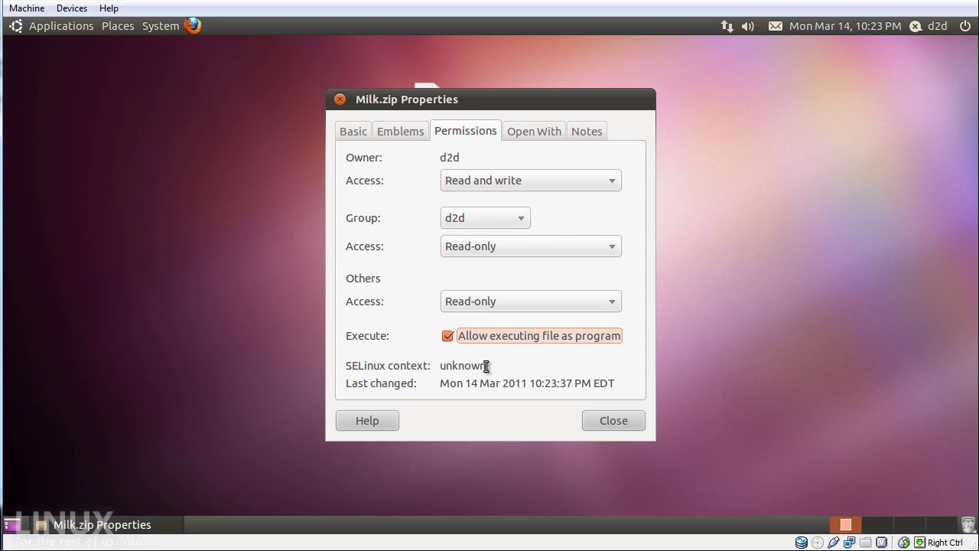
click(448, 336)
click(448, 335)
Step: Check which applications can open Milk.zip, then close its properties
click(516, 130)
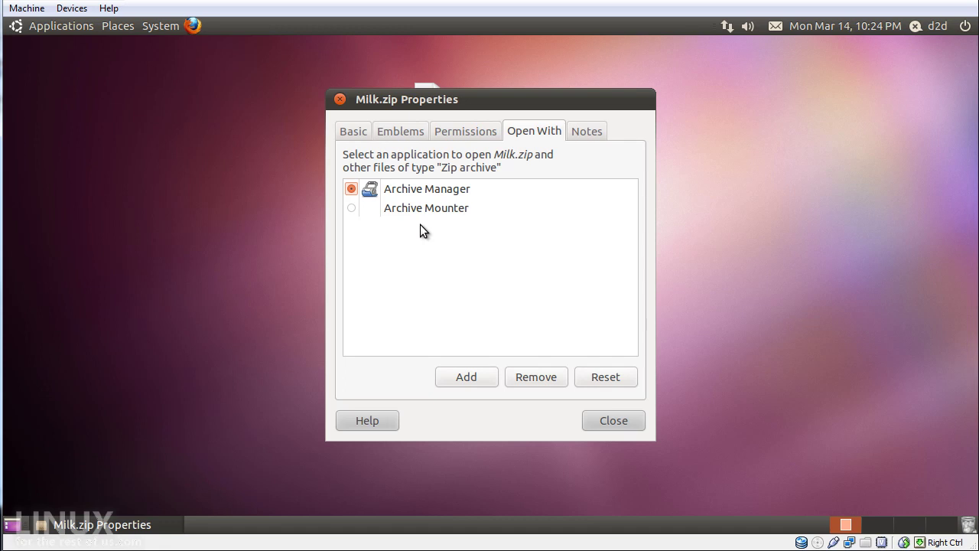
drag(459, 99, 491, 176)
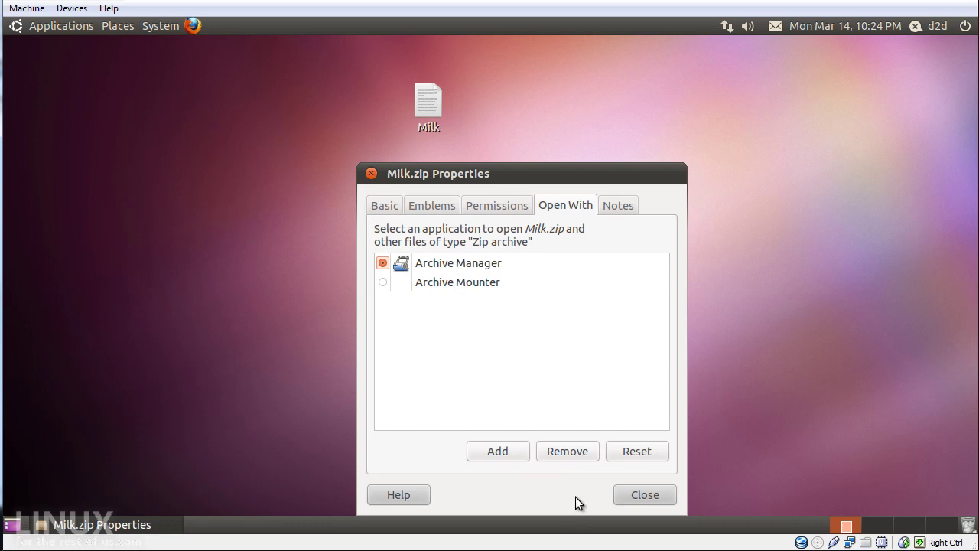
click(634, 495)
Step: Examine the opening applications and the notes in the properties of the Milk text file, and close them
right_click(427, 113)
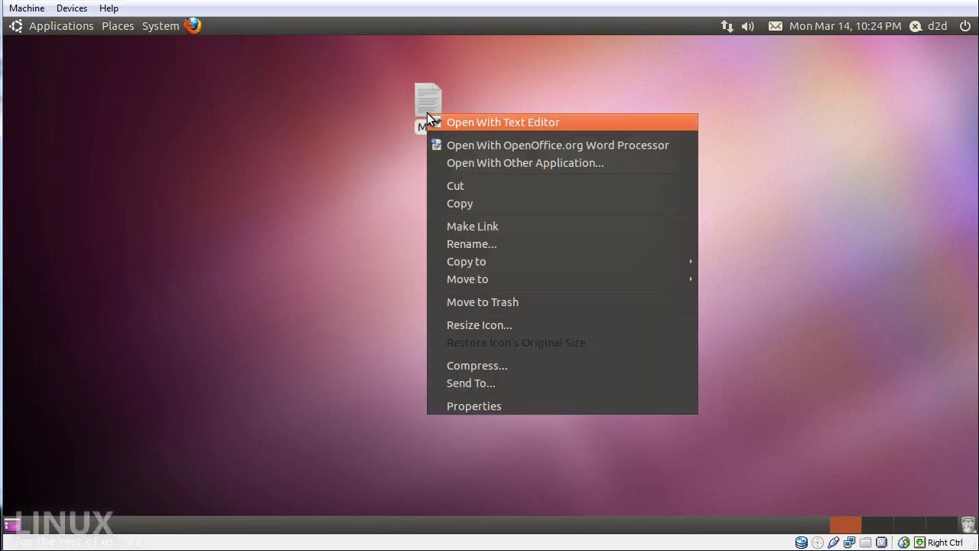
click(487, 405)
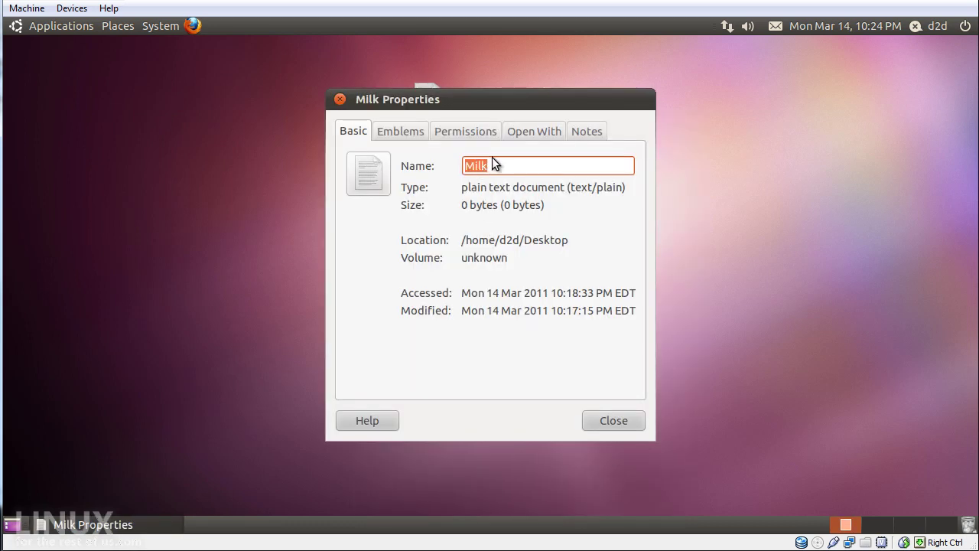
click(519, 133)
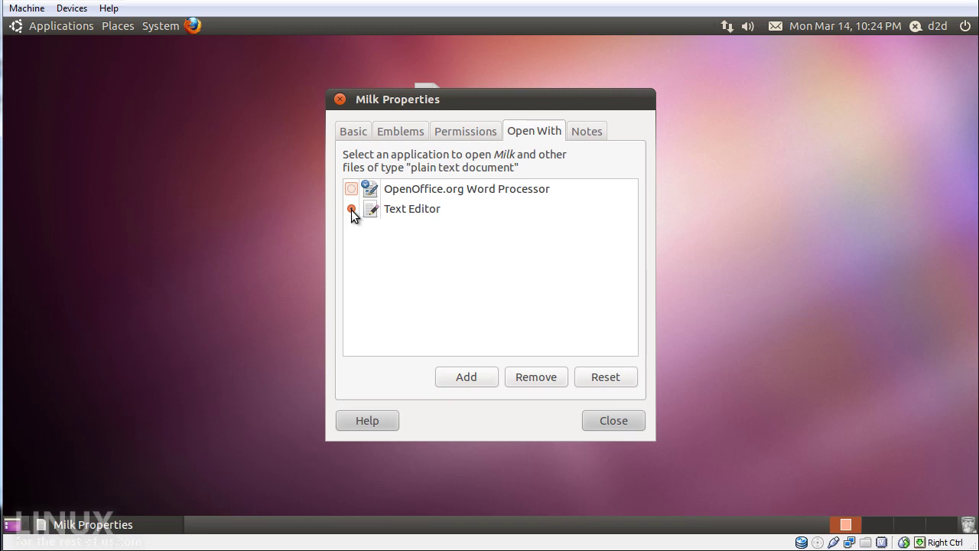
click(582, 135)
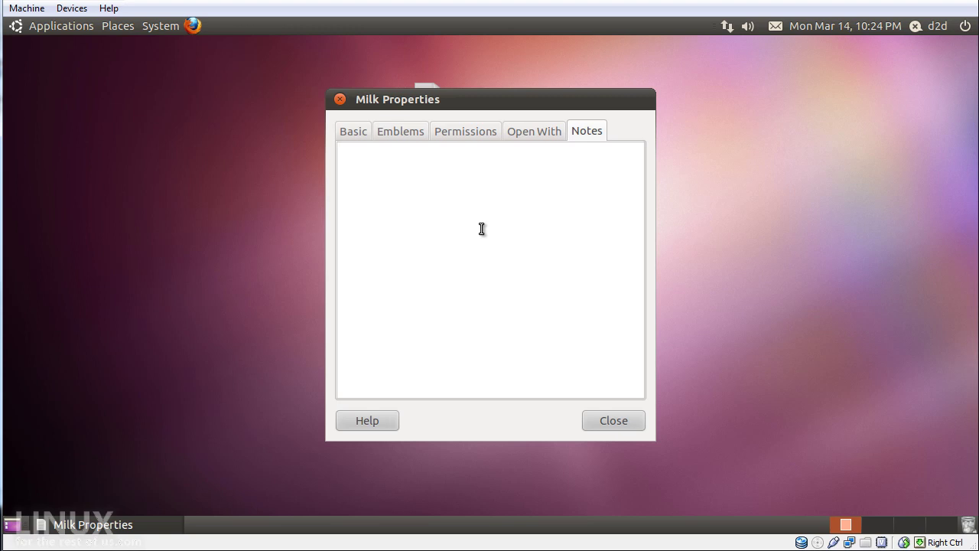
click(606, 420)
Step: Delete both Milk and Milk.zip from the desktop
drag(582, 283, 315, 77)
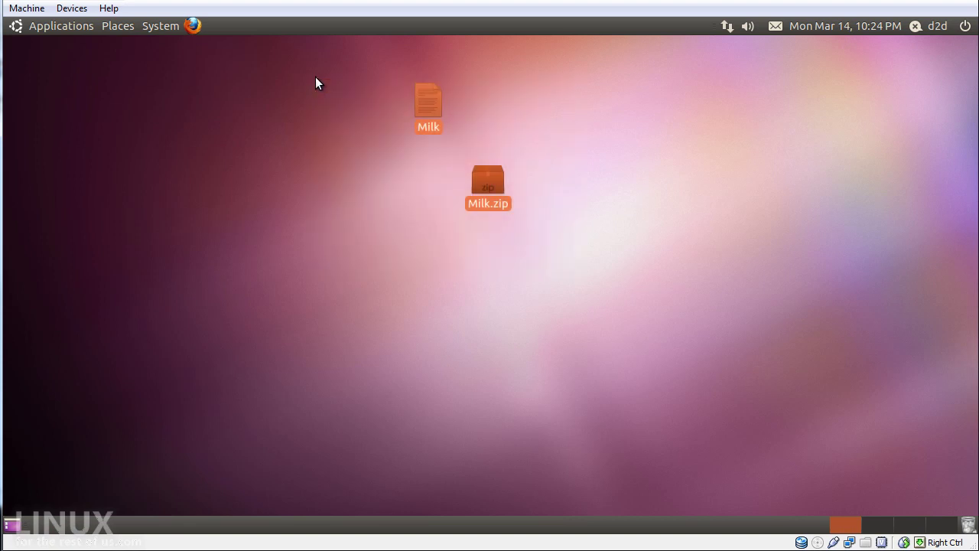
key(Delete)
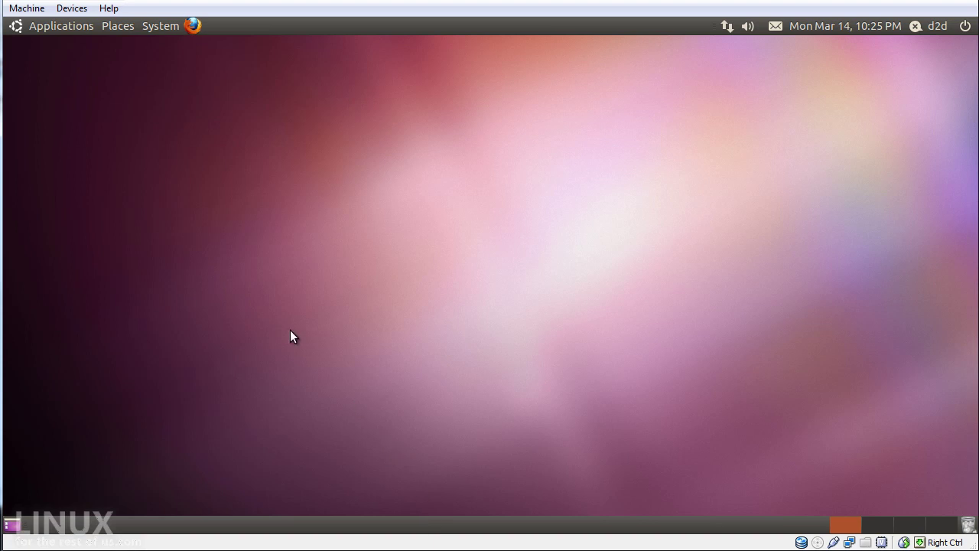
Step: Look over the application categories and system administration tools, and open the Ubuntu Software Center
click(21, 27)
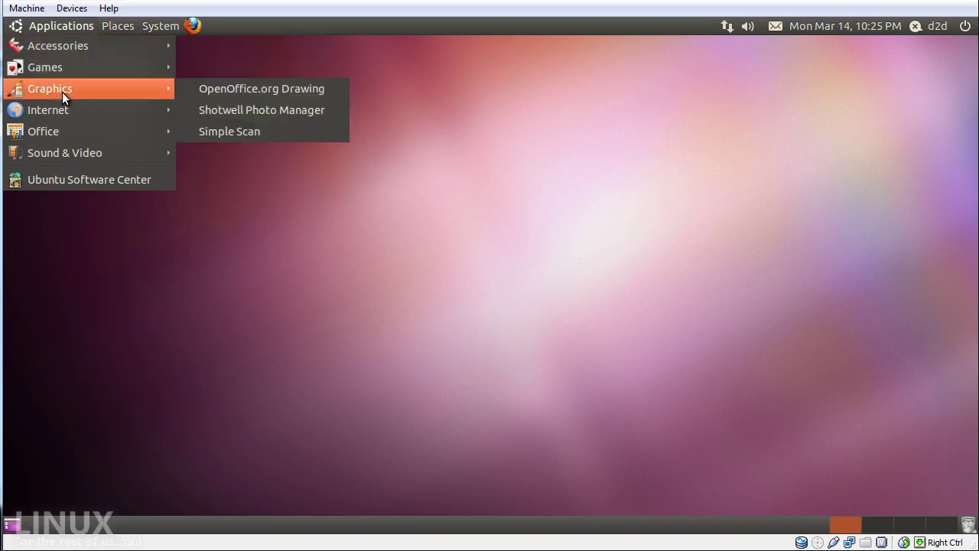
mouse_move(82, 153)
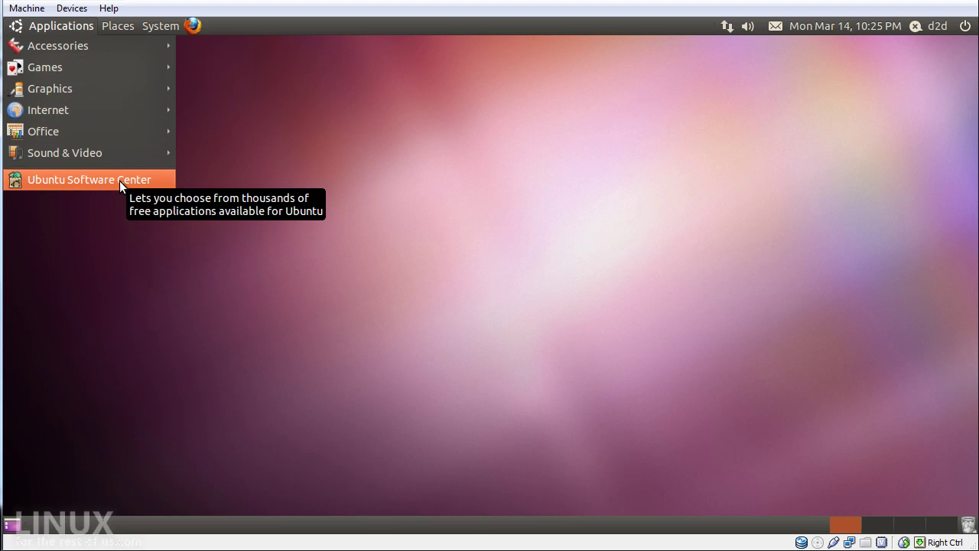
mouse_move(152, 27)
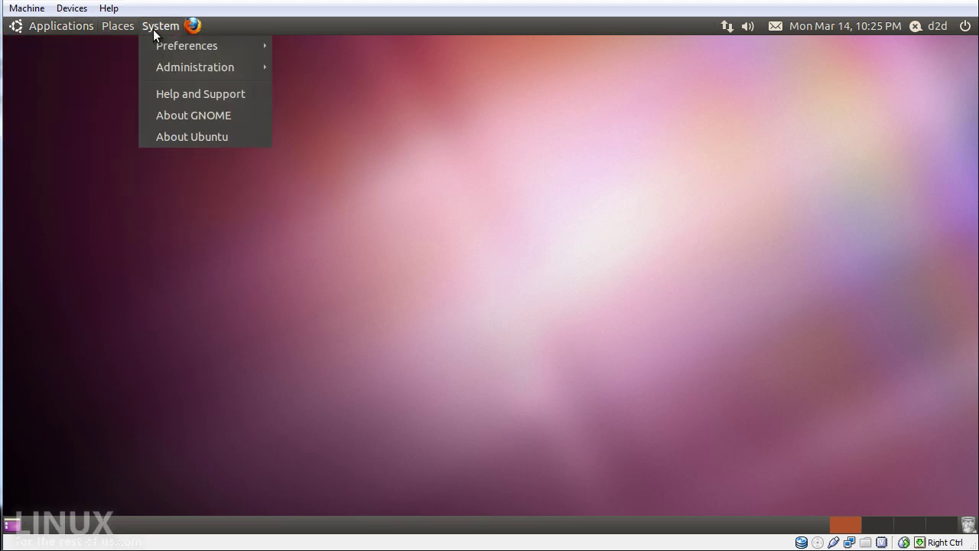
mouse_move(163, 66)
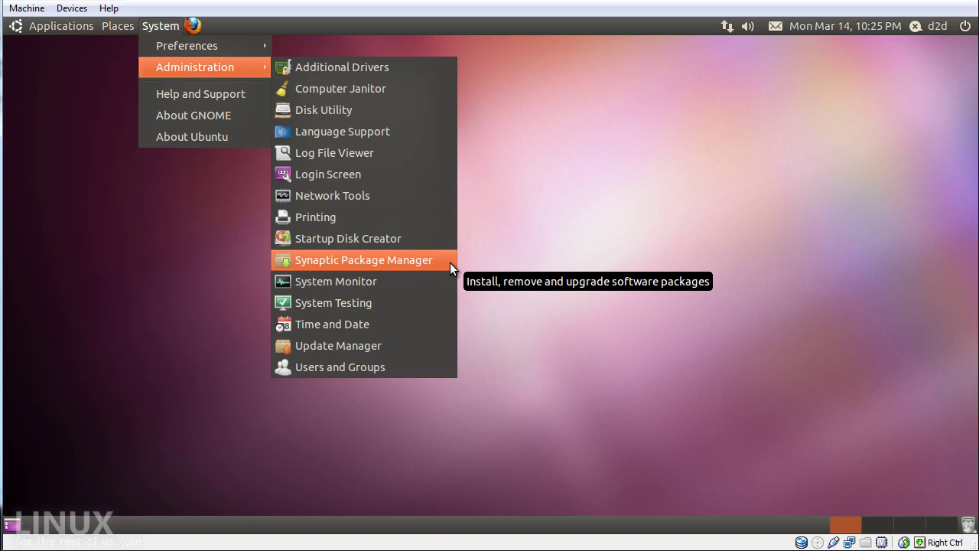
mouse_move(81, 25)
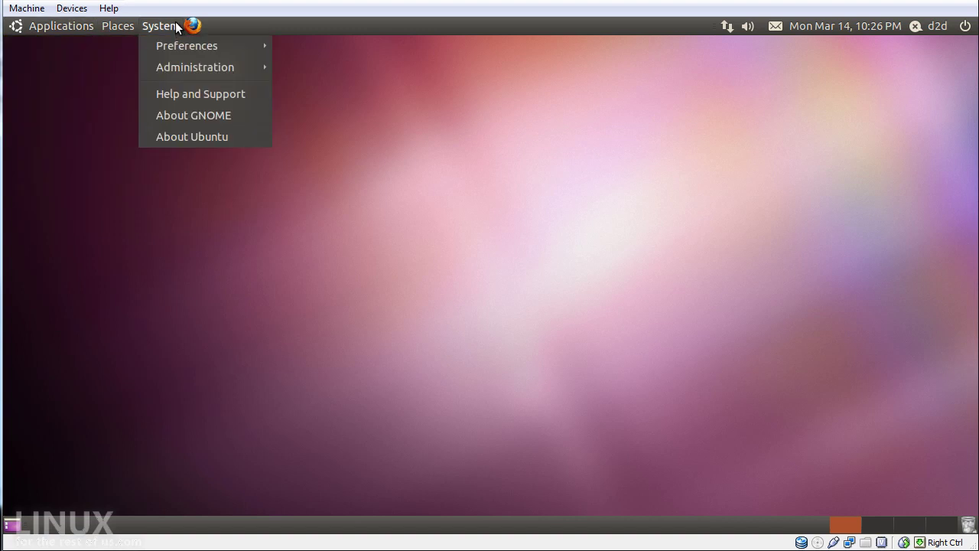
mouse_move(227, 70)
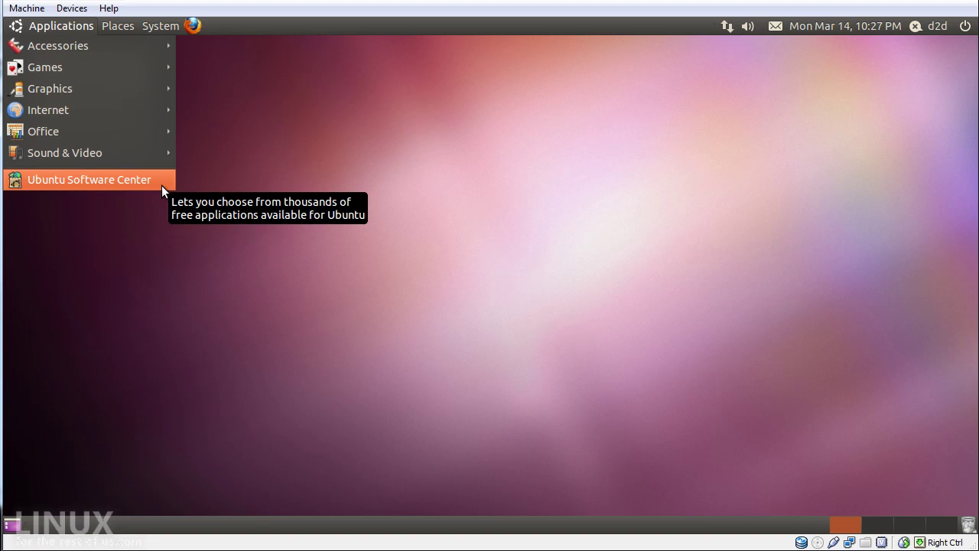
click(161, 185)
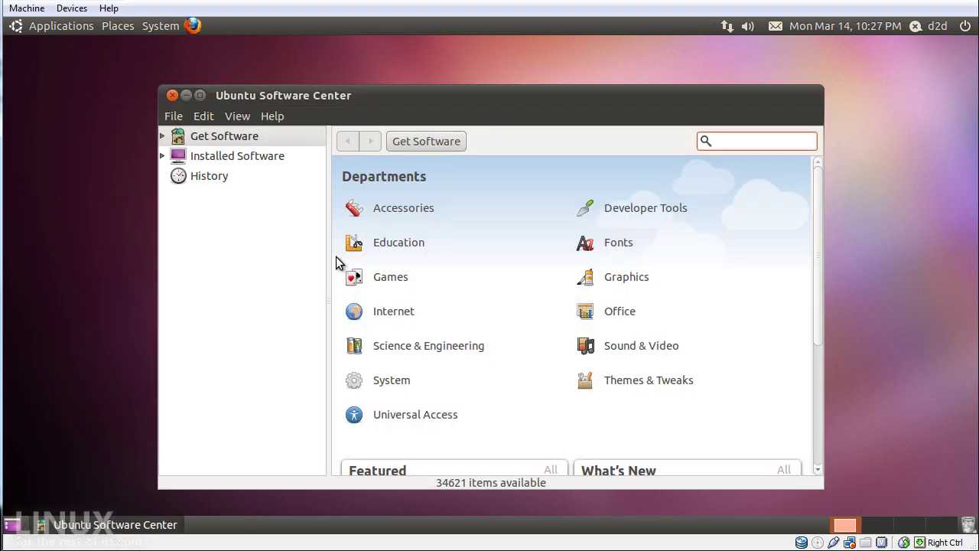
Step: Look over the installed Graphics and Accessories applications, then close the Ubuntu Software Center
click(83, 29)
mouse_move(93, 94)
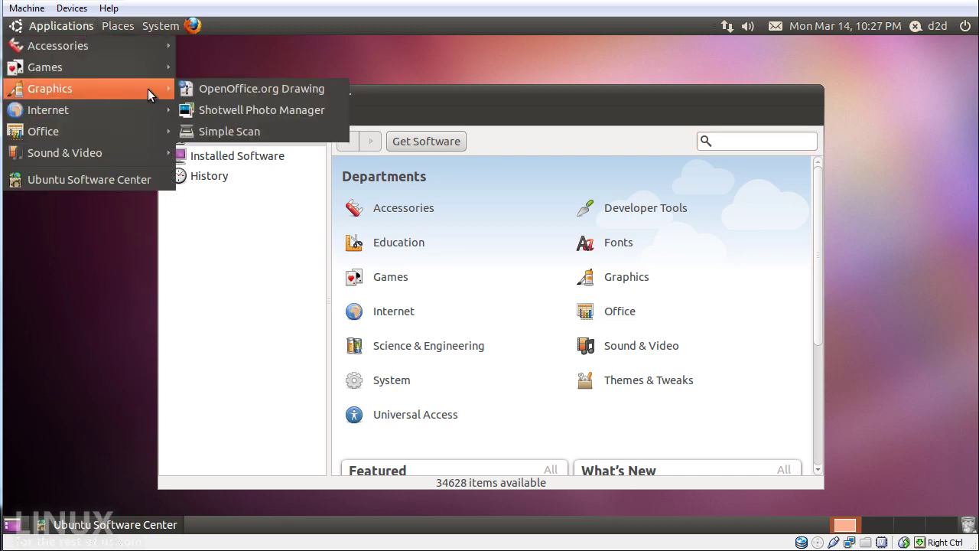
mouse_move(98, 43)
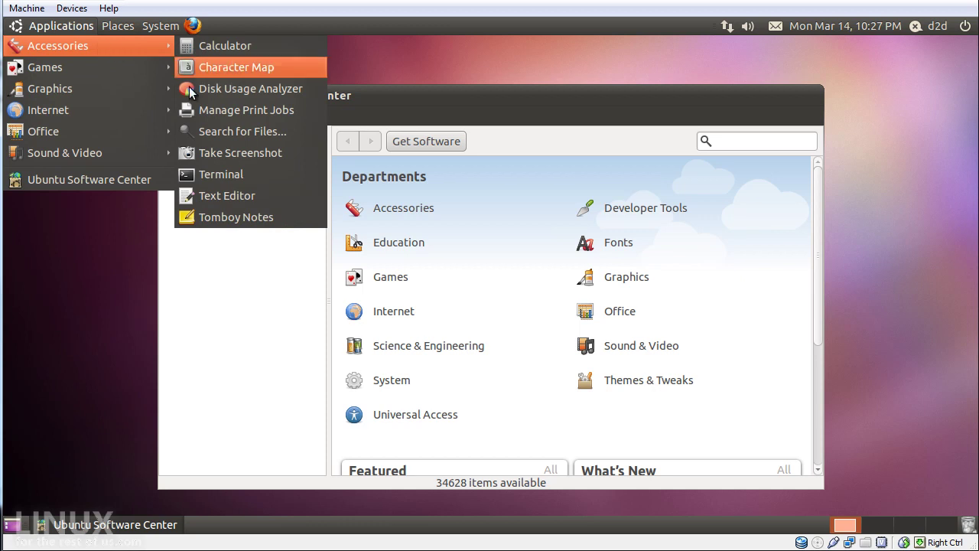
click(391, 93)
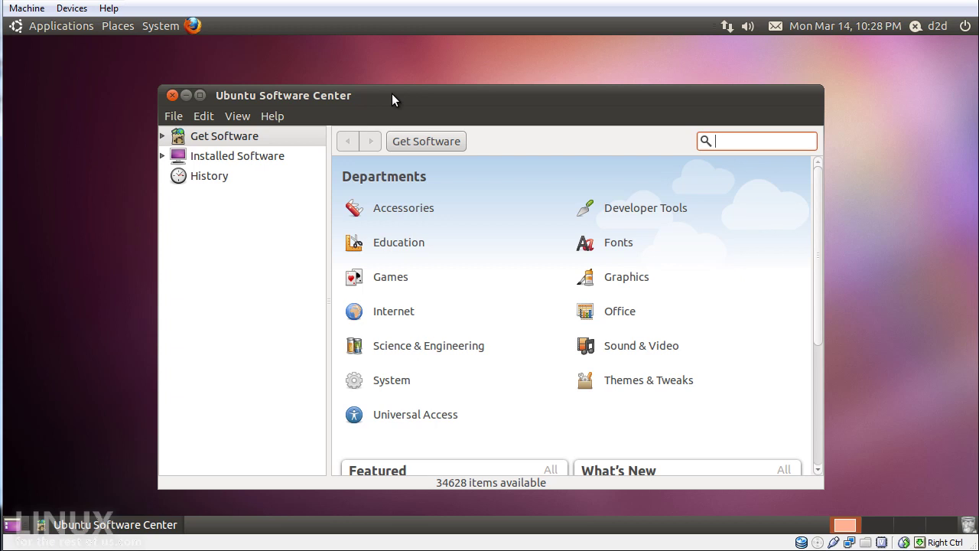
click(175, 97)
Step: Examine the service types and the bookmark option for connecting to a server, then cancel the connection
click(102, 26)
click(100, 26)
click(92, 25)
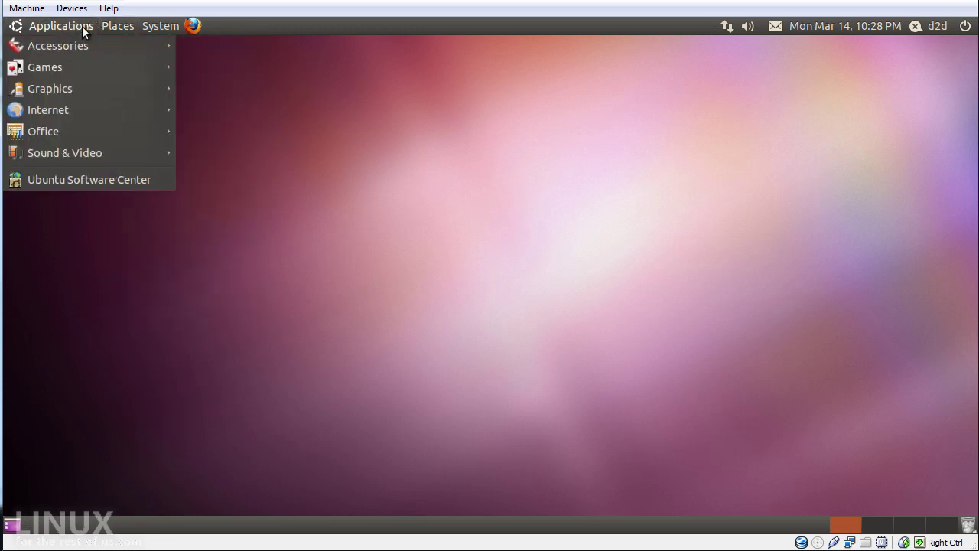
mouse_move(104, 28)
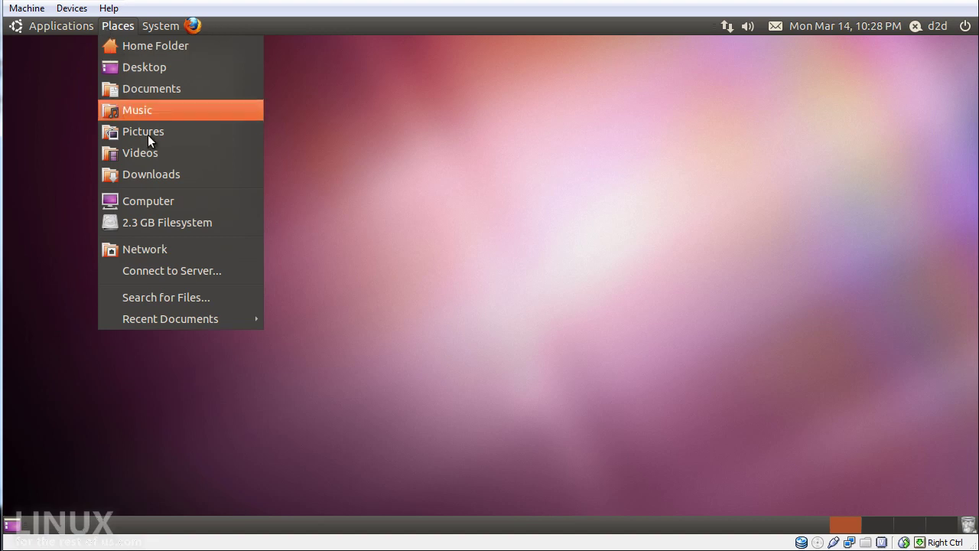
click(239, 271)
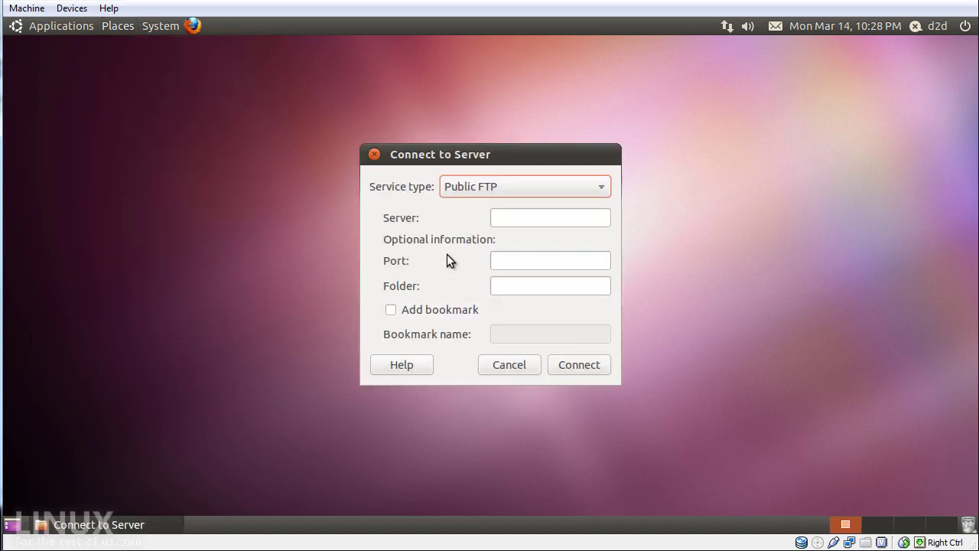
click(506, 187)
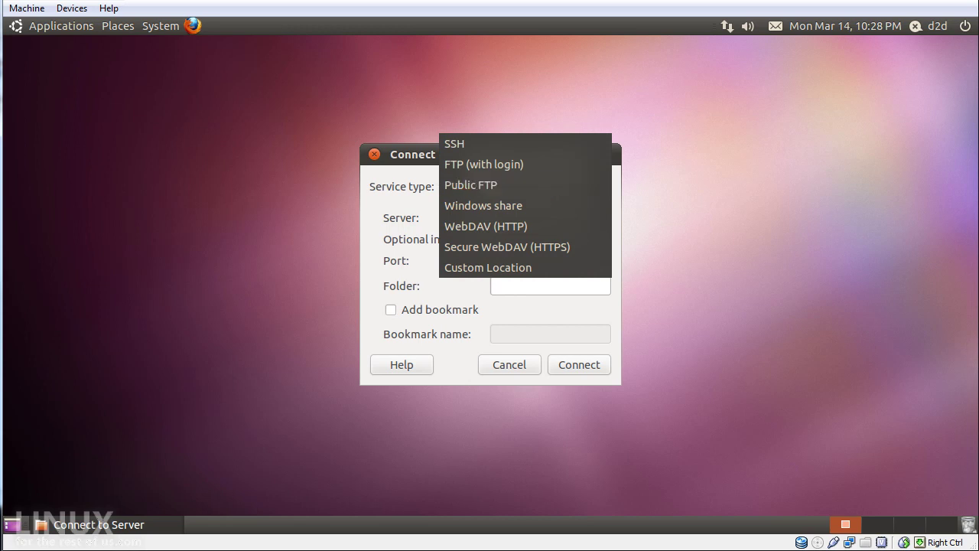
key(Down)
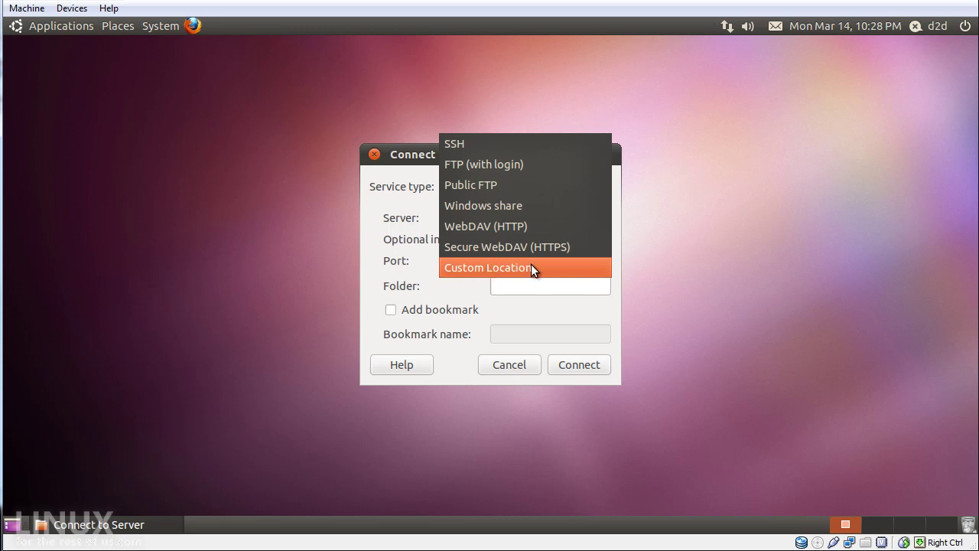
click(387, 294)
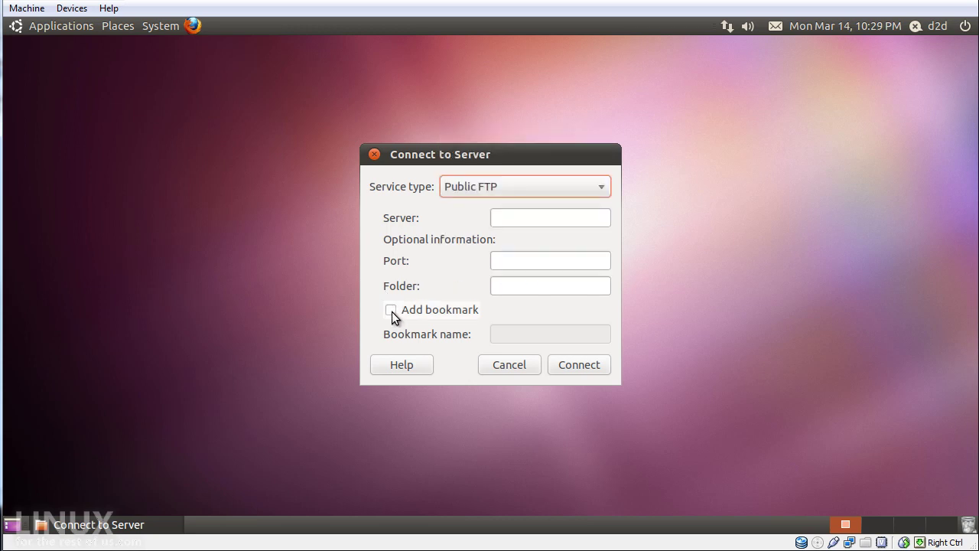
click(392, 310)
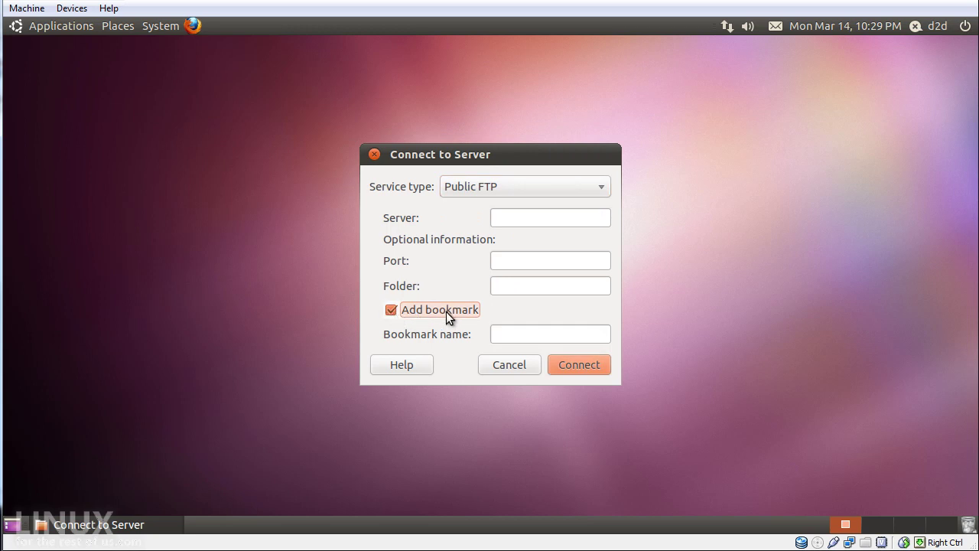
click(505, 364)
Step: Examine the additional criteria offered by Search for Files, close it, and check the recent documents
click(118, 27)
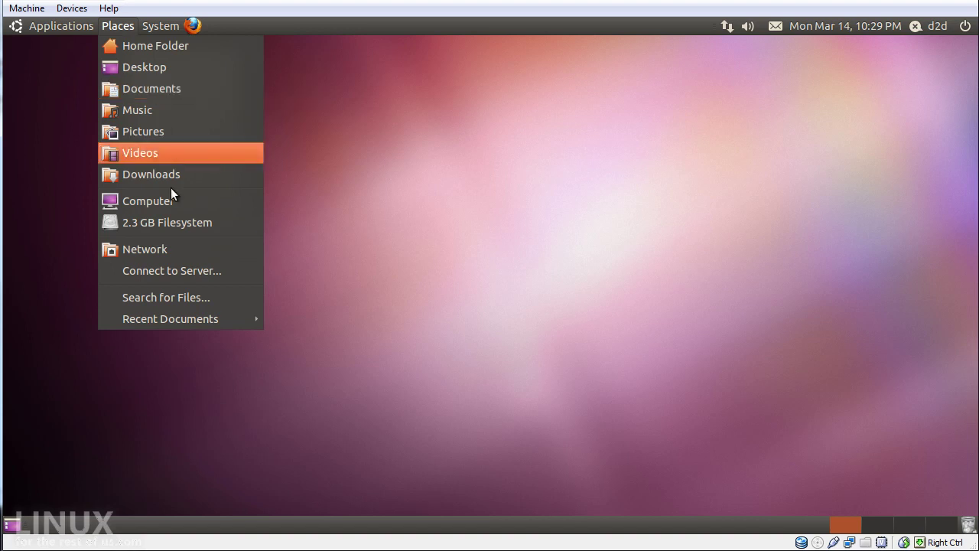
click(196, 299)
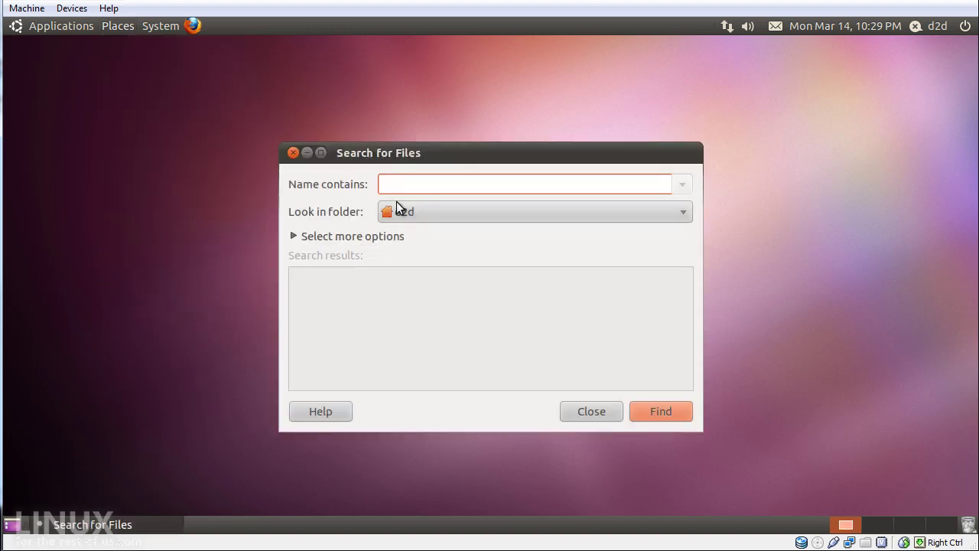
key(Tab)
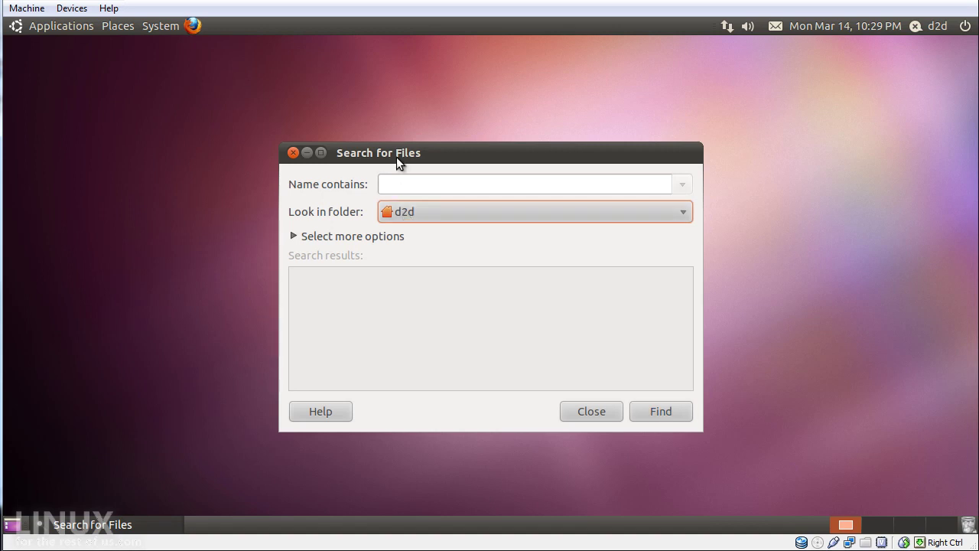
drag(399, 147, 403, 64)
click(321, 157)
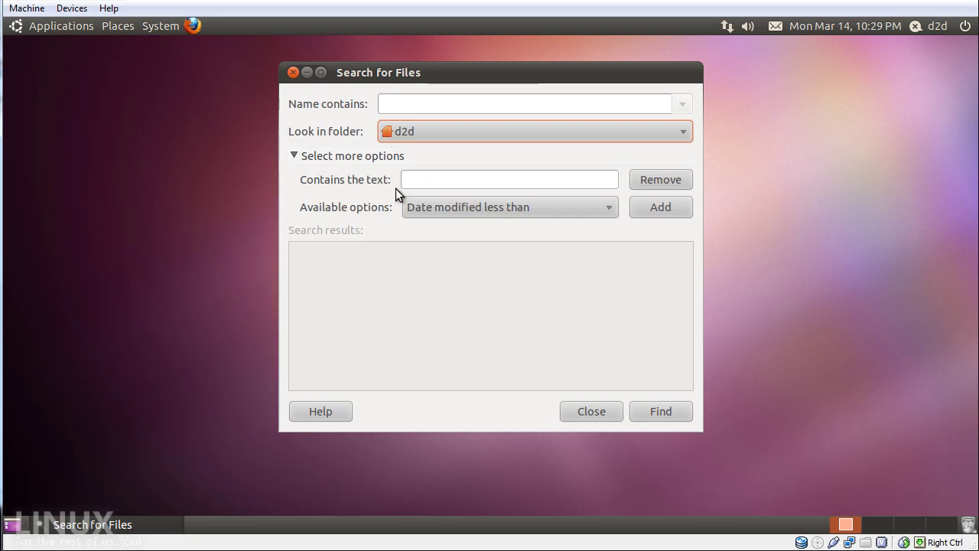
click(490, 212)
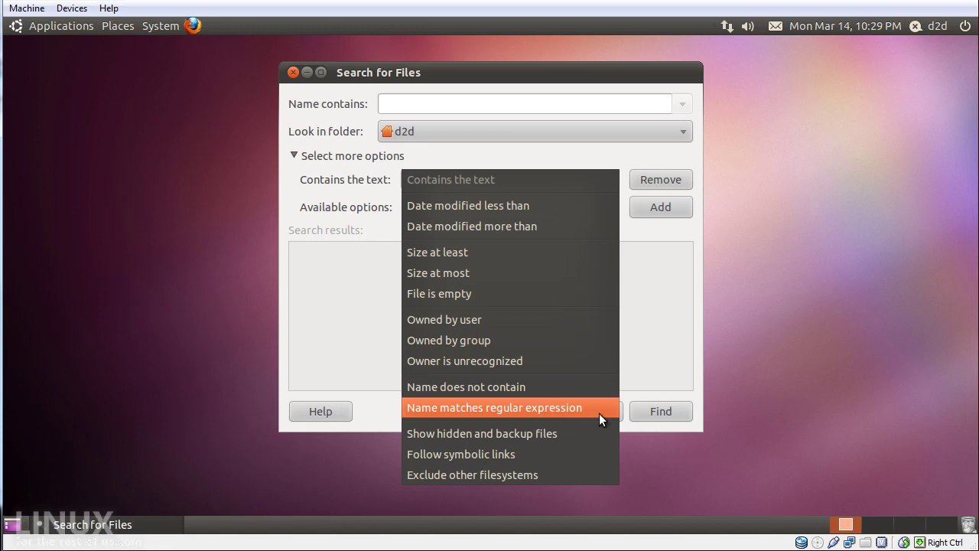
click(379, 410)
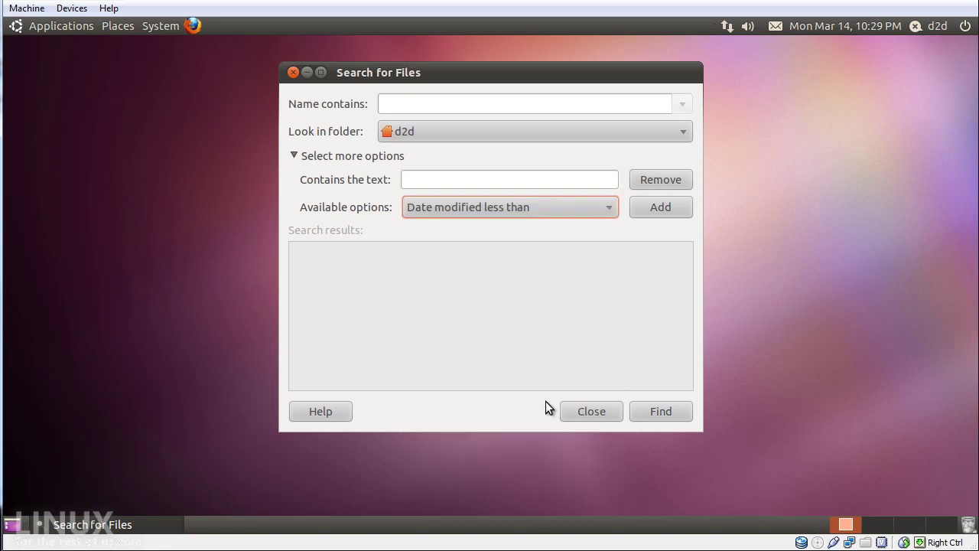
click(578, 410)
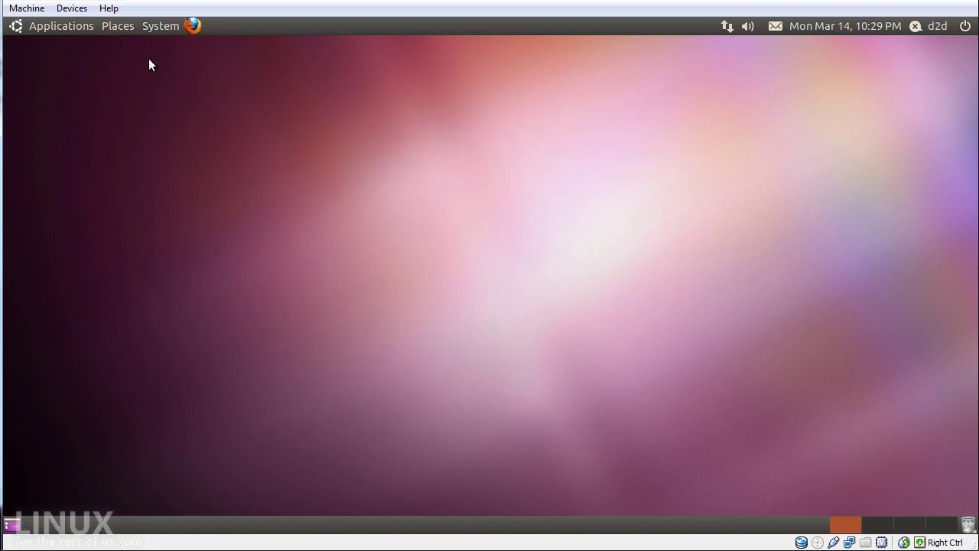
click(116, 28)
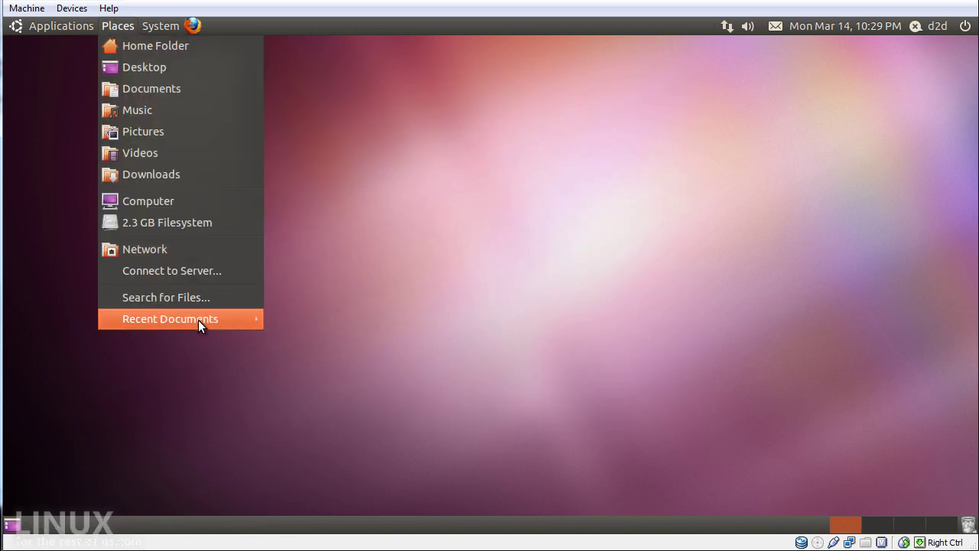
mouse_move(189, 321)
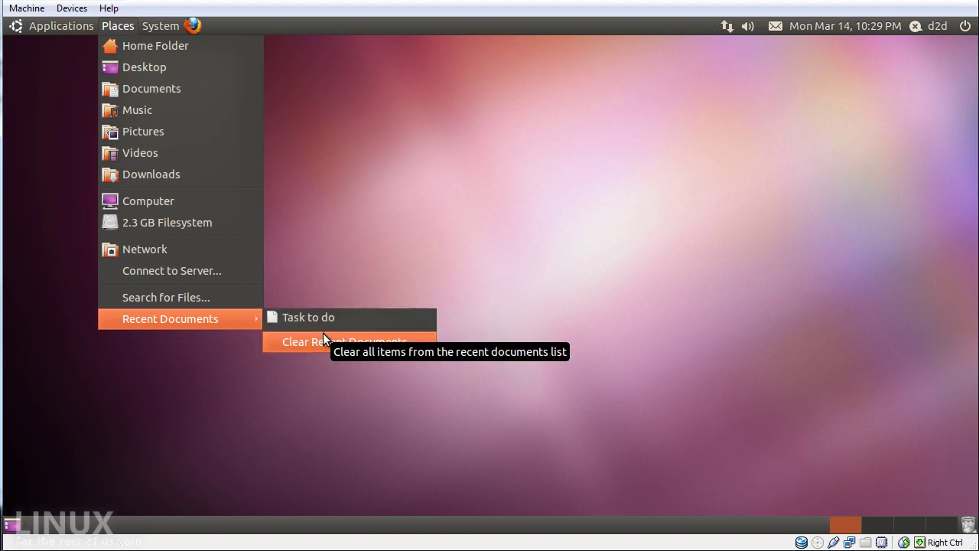
Step: Look through the system preference tools and review the menus and items in the Main Menu editor, then close it
mouse_move(157, 27)
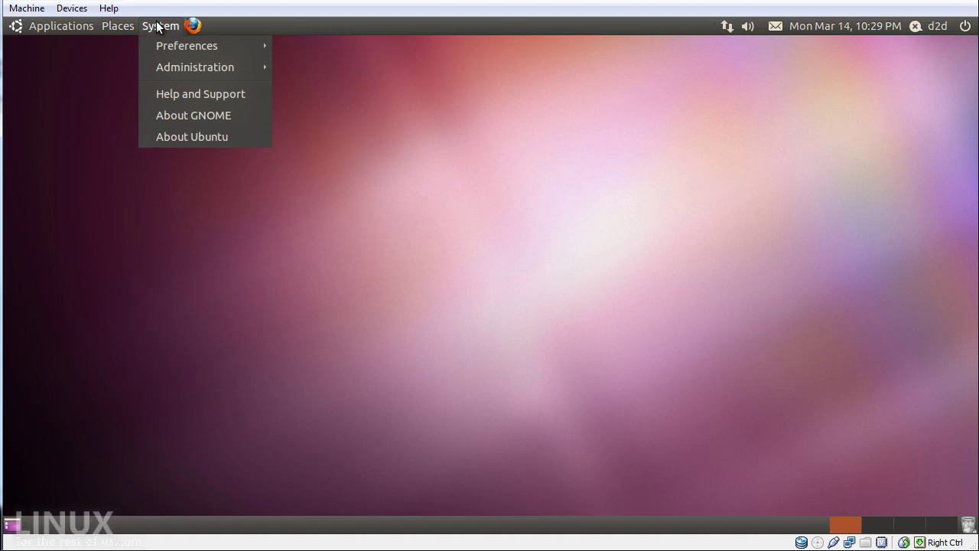
mouse_move(166, 45)
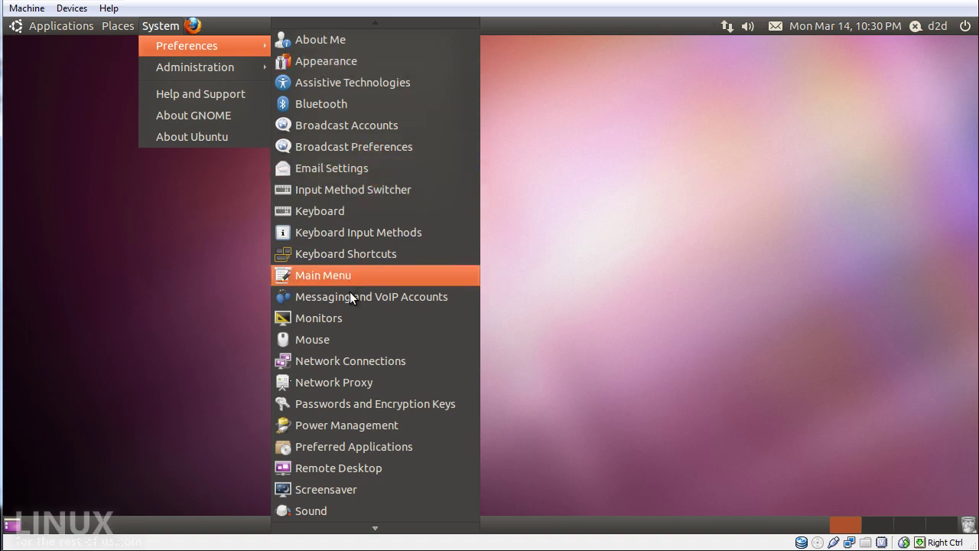
mouse_move(389, 528)
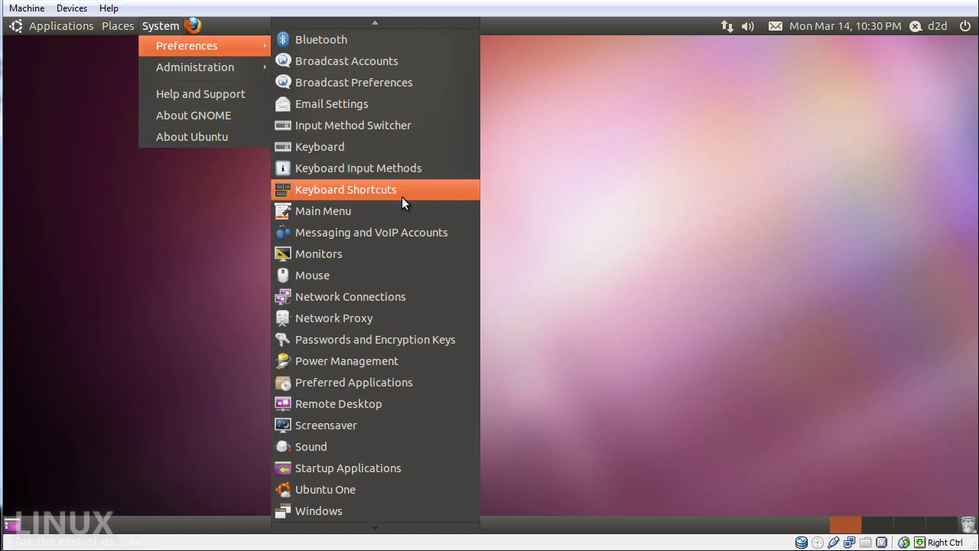
click(410, 215)
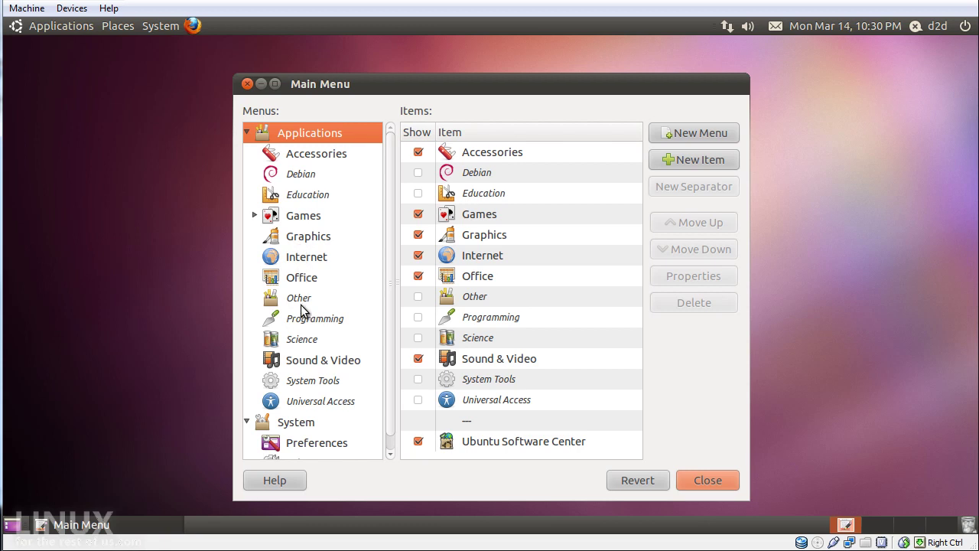
scroll(384, 375, down, 1)
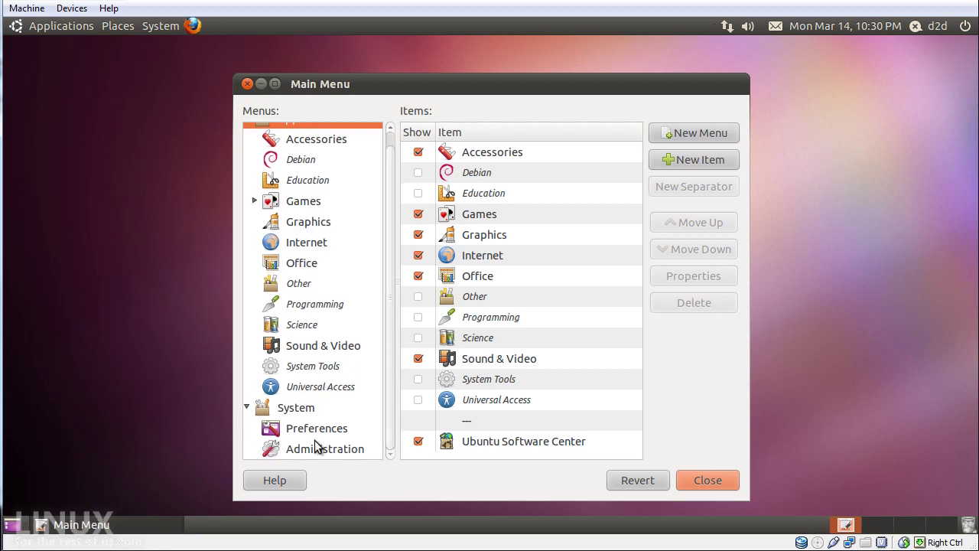
click(704, 481)
Step: Examine the sharing and security options in the Remote Desktop preferences, then close them
click(166, 27)
mouse_move(176, 48)
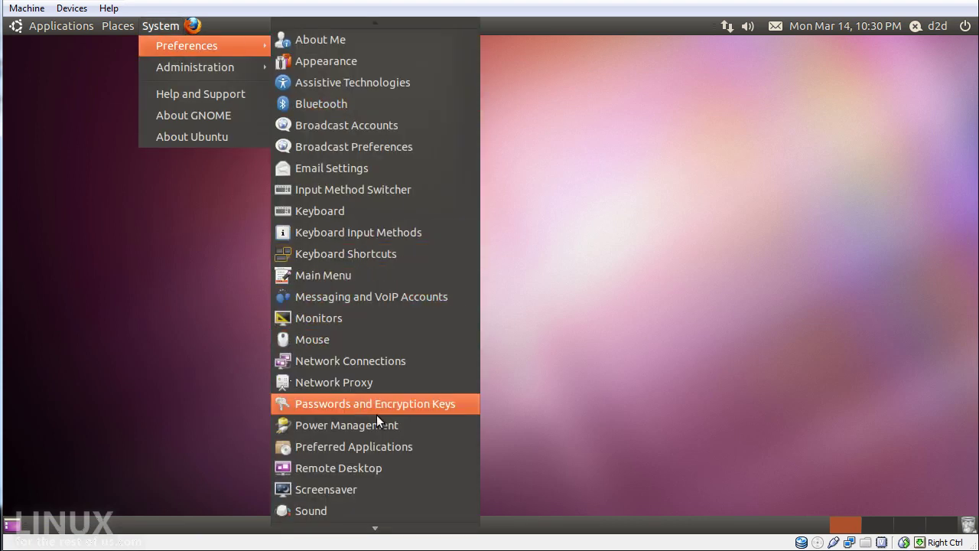
click(385, 469)
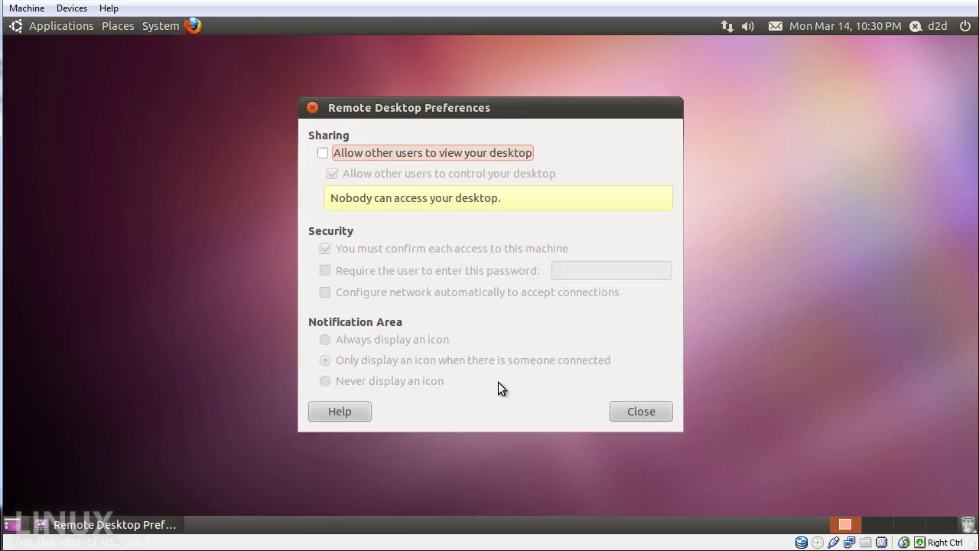
click(612, 403)
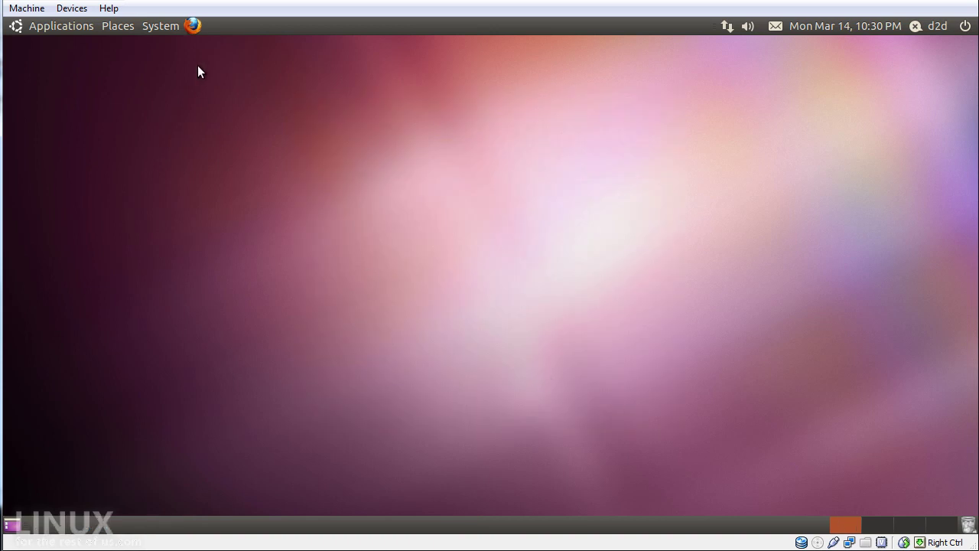
Step: Review the list of additional programs in the Startup Applications preferences, selecting PulseAudio Sound System
click(162, 27)
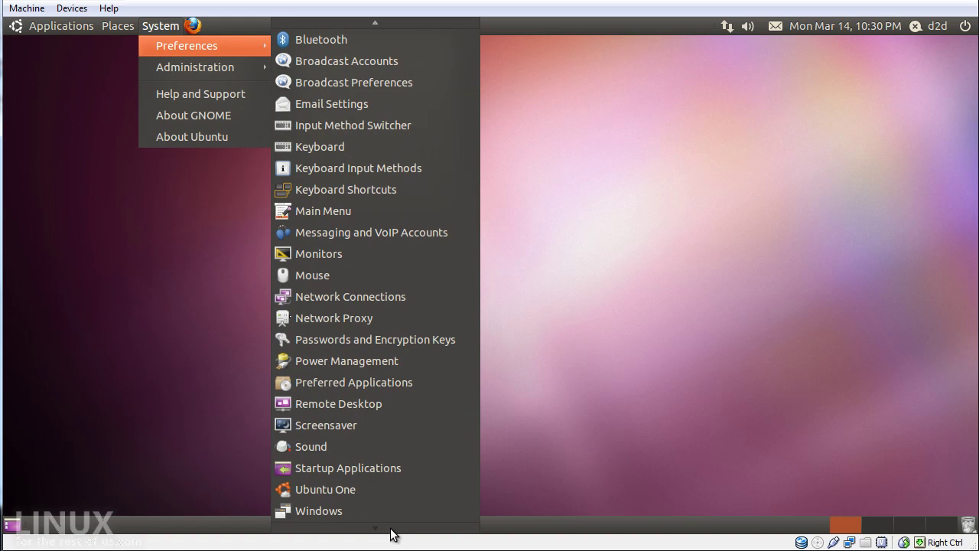
click(384, 467)
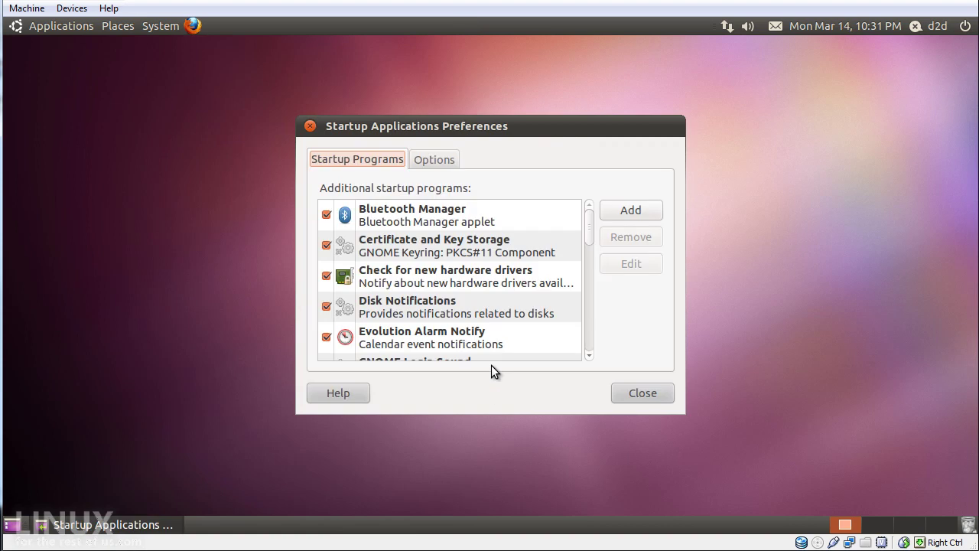
click(588, 355)
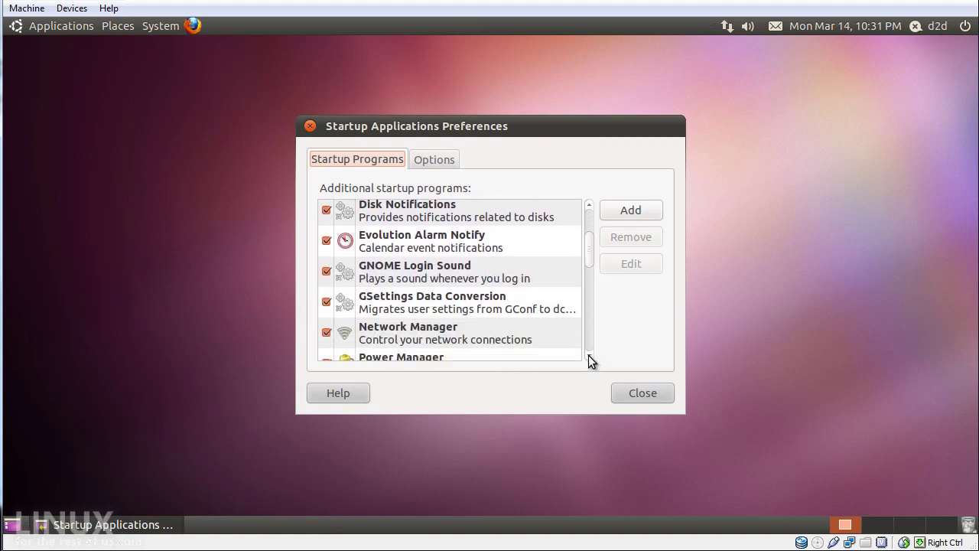
drag(589, 355, 588, 355)
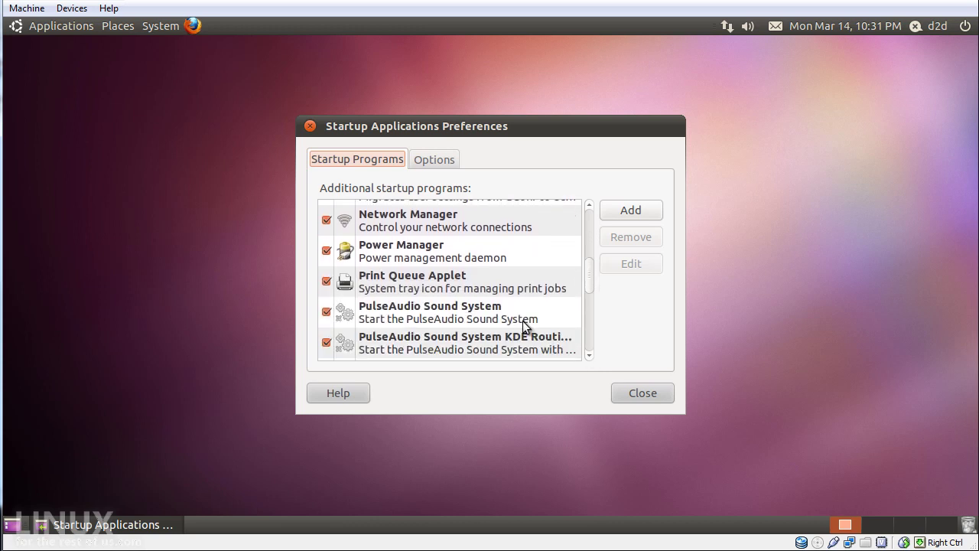
click(413, 312)
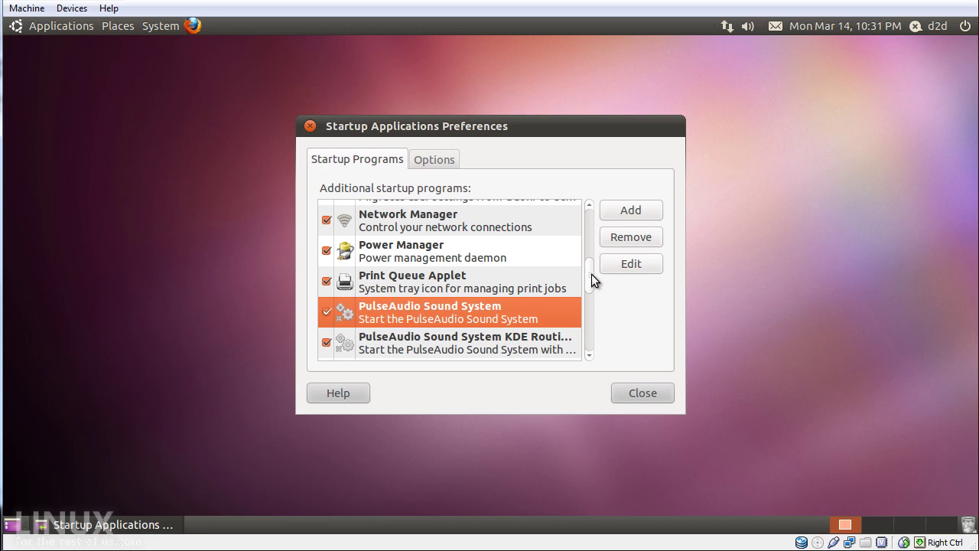
drag(591, 275, 588, 232)
Step: View the form for adding a startup program, cancel it, and close the Startup Applications preferences
click(629, 211)
click(463, 255)
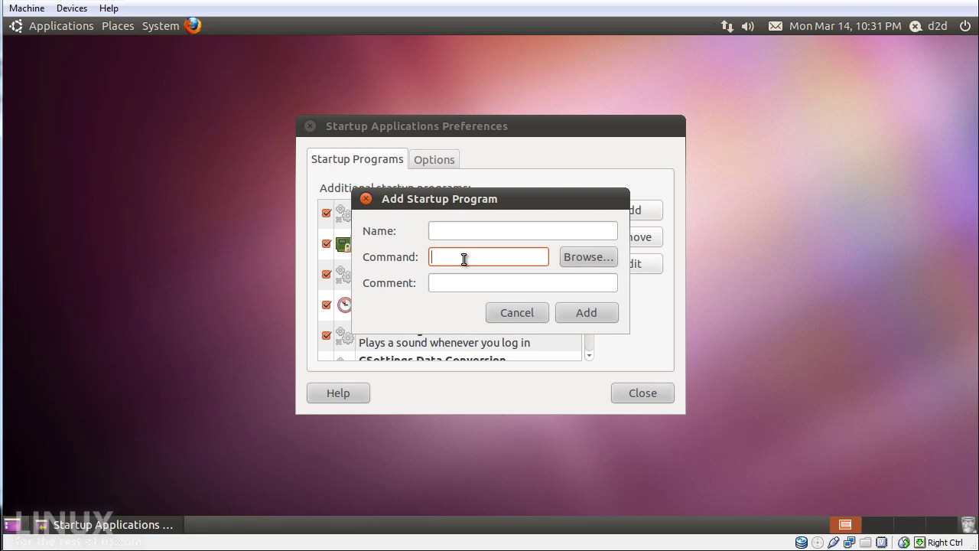
click(518, 310)
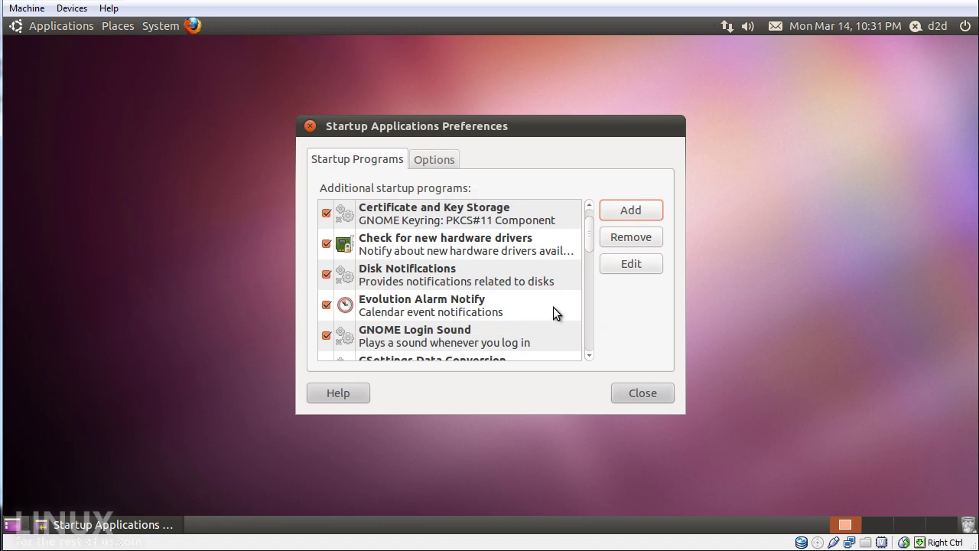
click(633, 393)
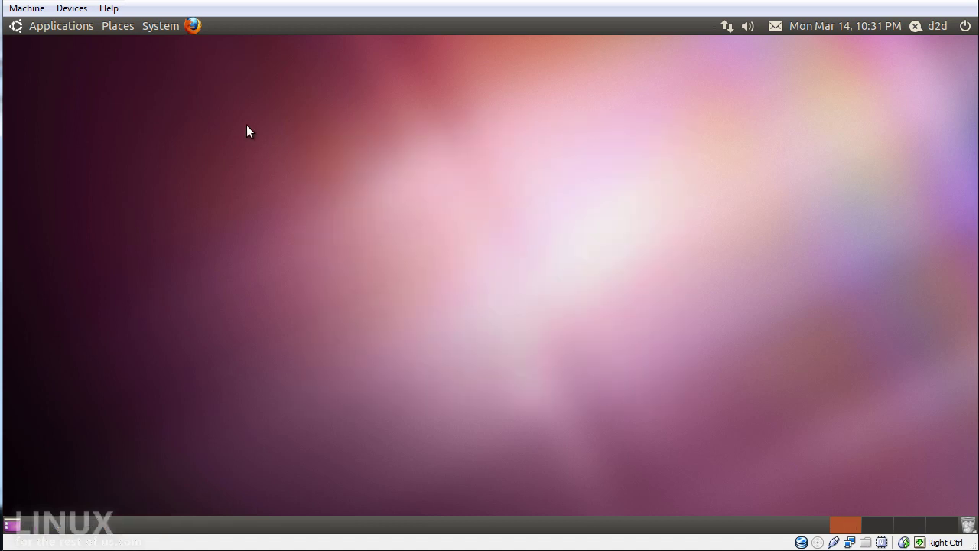
Step: Look through the list of system preference tools as far as Ubuntu One, then dismiss it
click(156, 29)
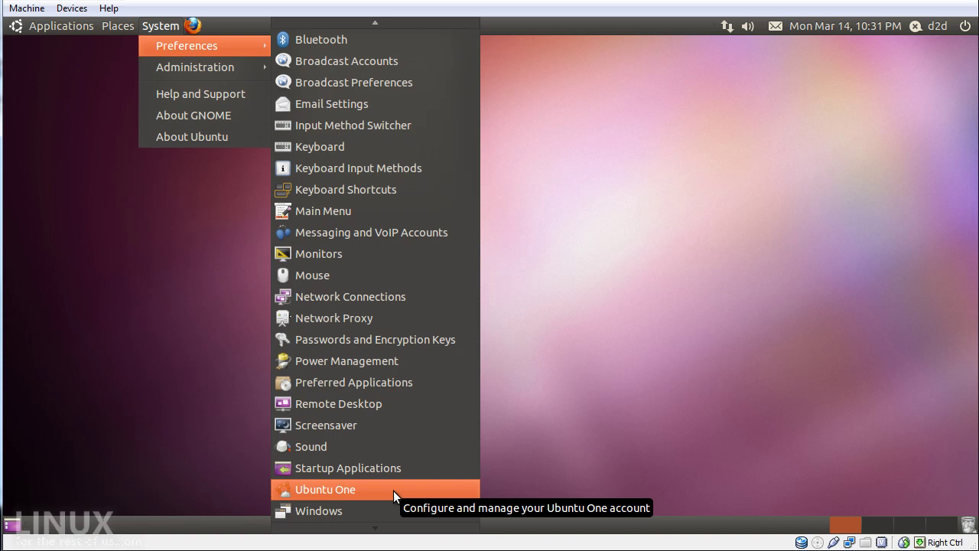
click(183, 292)
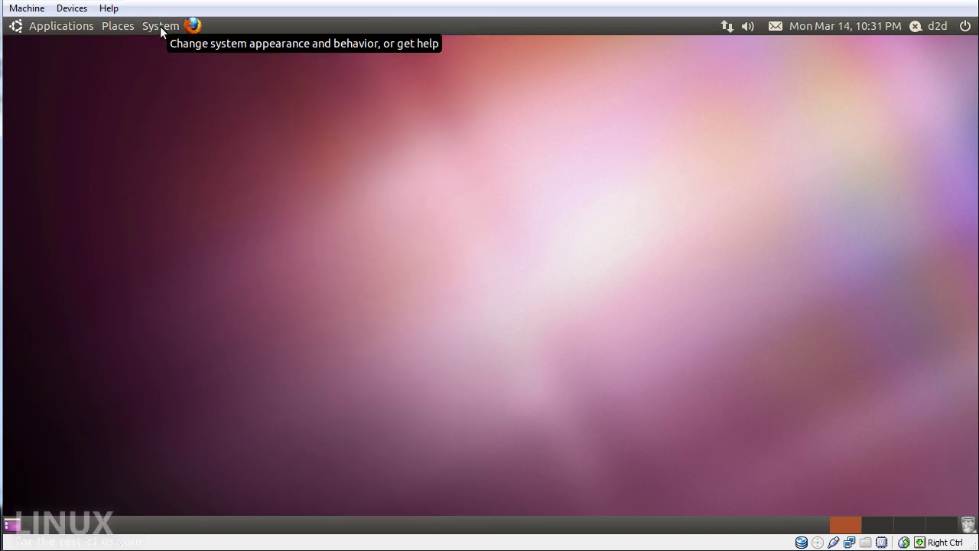
Step: Open the Downloads folder and browse from it to the Documents and Desktop folders, ending in Documents
click(109, 28)
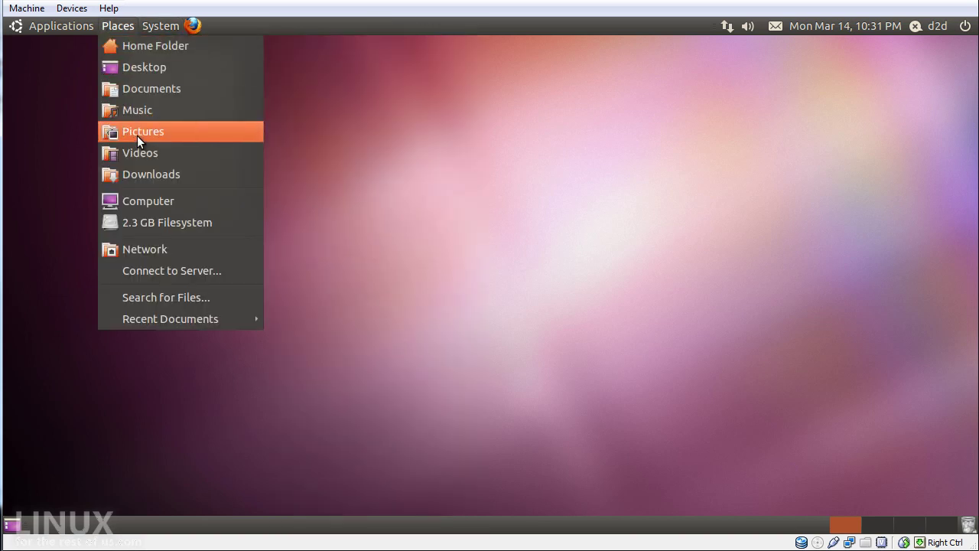
click(141, 174)
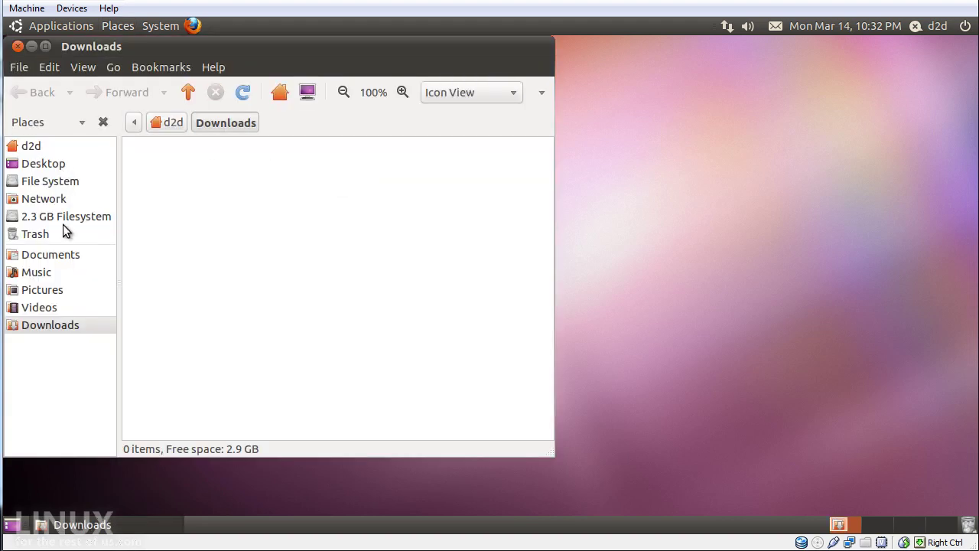
click(53, 255)
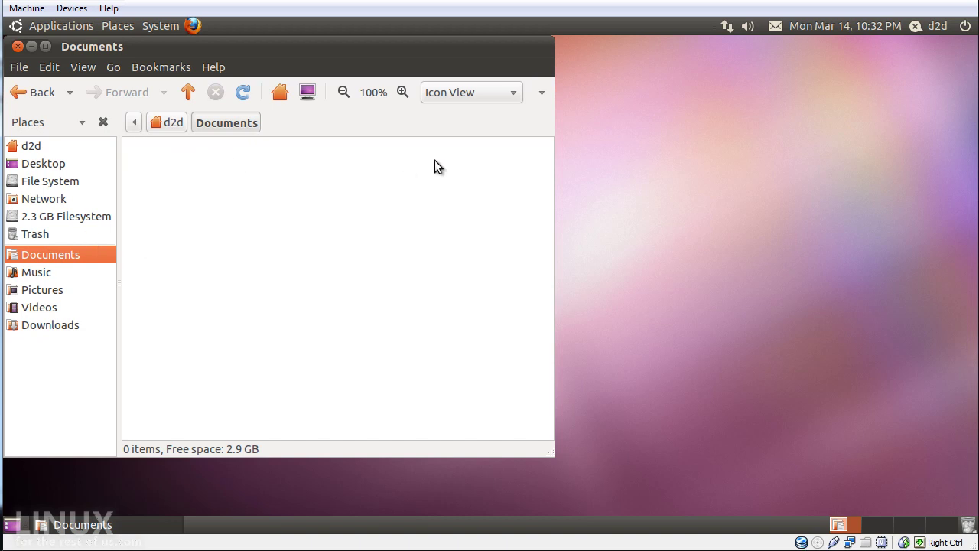
click(53, 164)
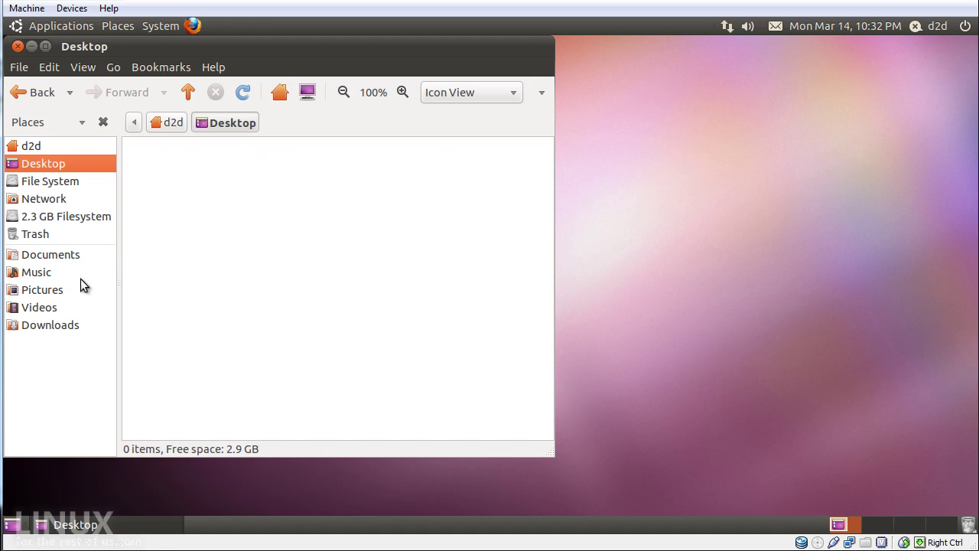
click(29, 255)
Step: Create an empty document on the desktop and view the contents of the Desktop folder in the file browser
right_click(645, 162)
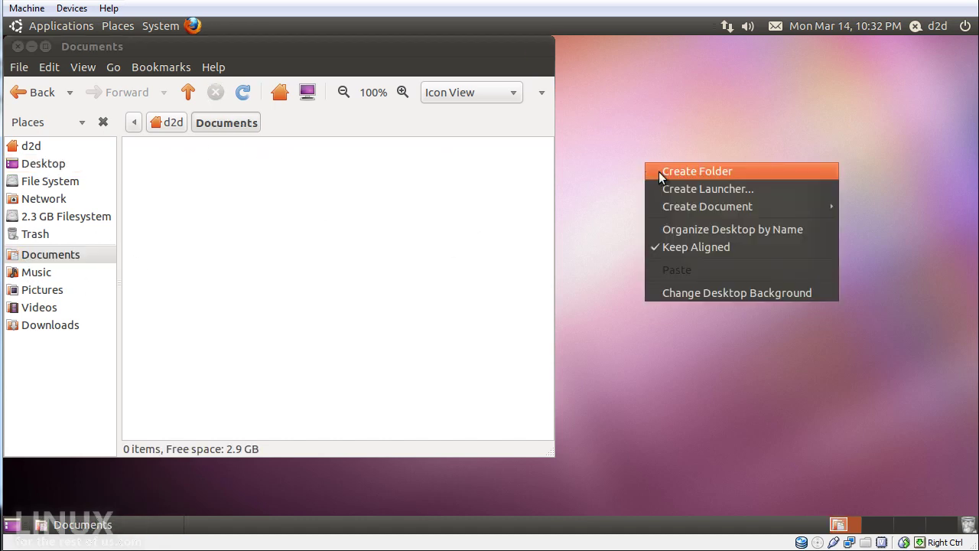
mouse_move(695, 207)
click(563, 234)
click(612, 227)
click(40, 163)
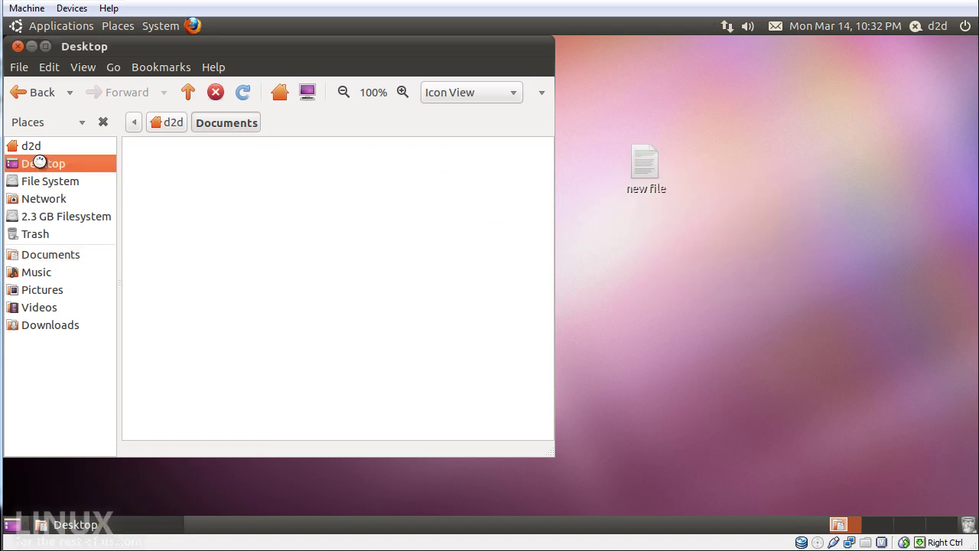
click(263, 182)
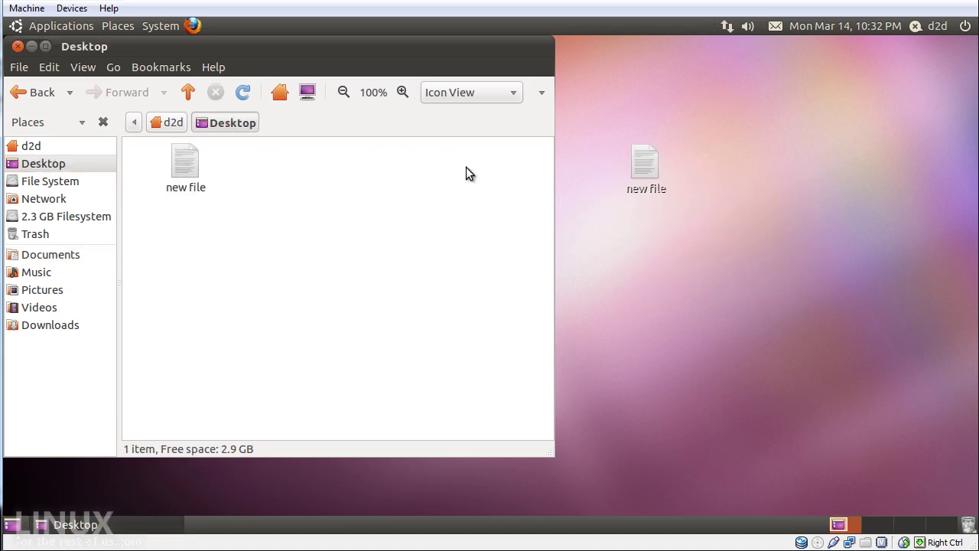
Step: Close the file browser and permanently delete the new file from the desktop
click(17, 46)
drag(533, 131, 674, 240)
key(shift+Delete)
key(Return)
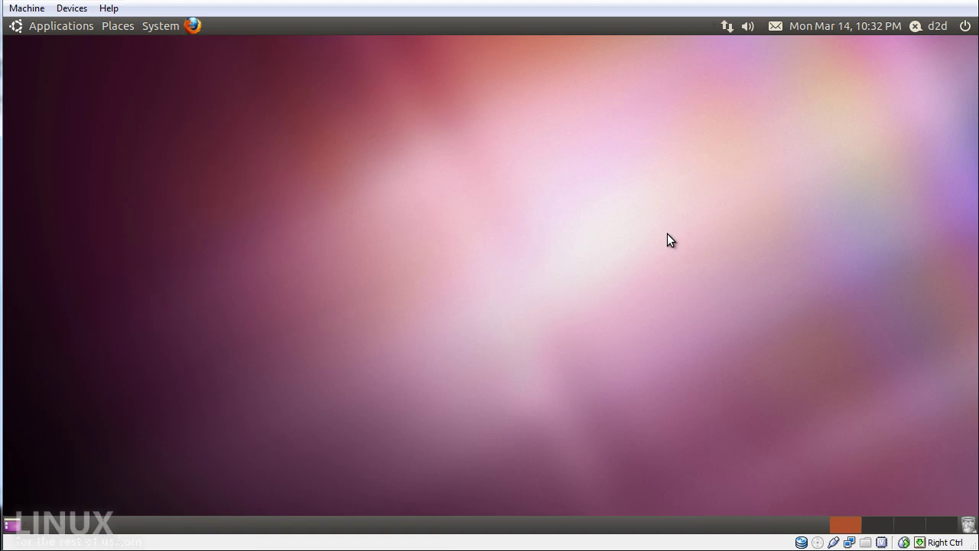
Step: Look through the system administration tools, review the available updates in Update Manager, and close it without installing
click(155, 27)
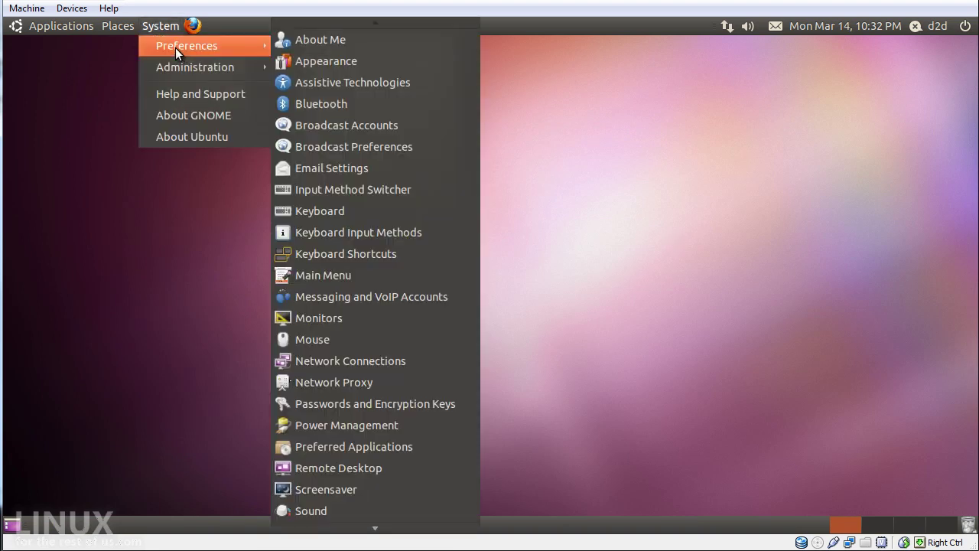
mouse_move(199, 68)
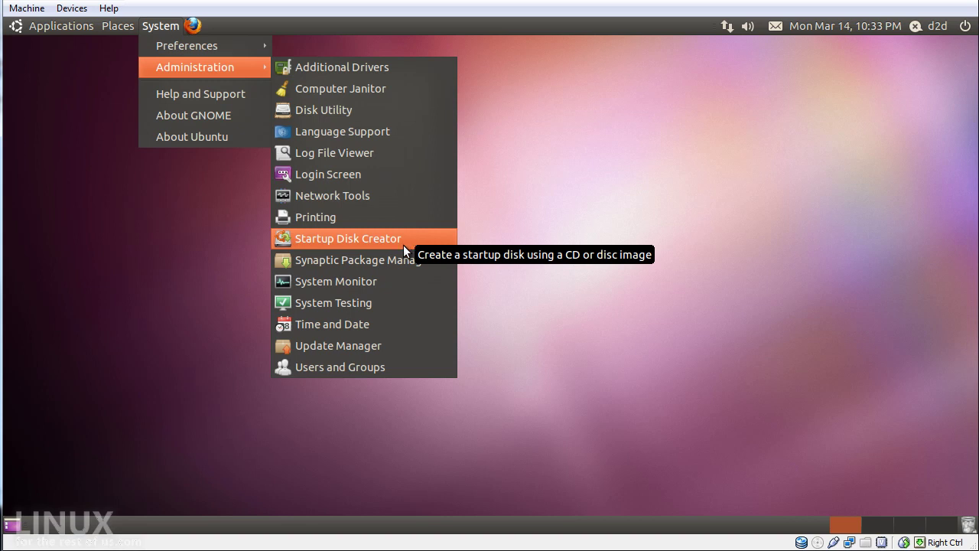
click(360, 349)
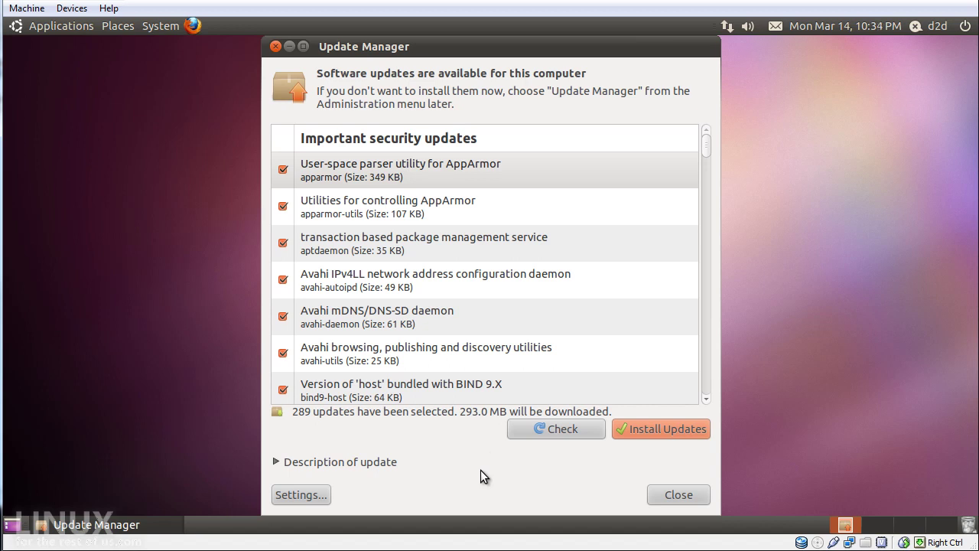
click(663, 496)
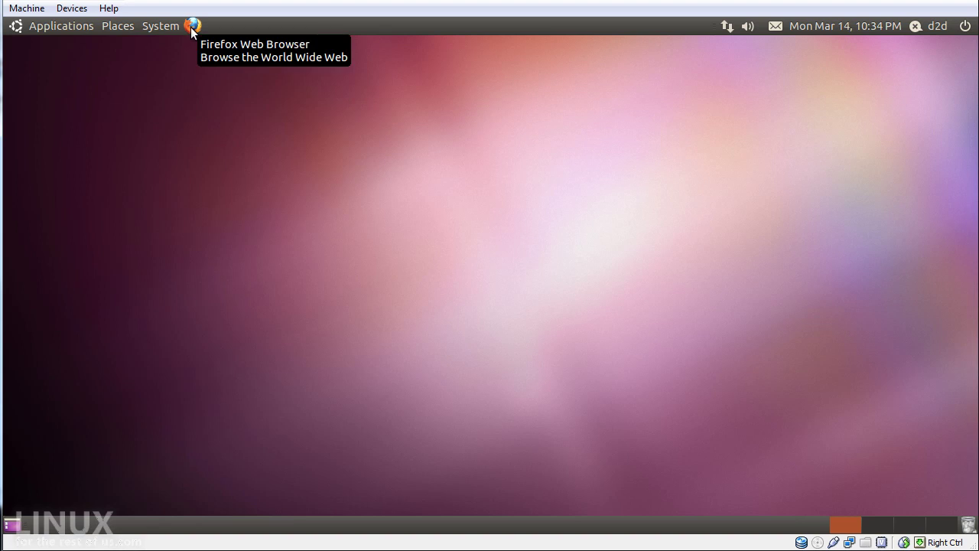
Step: View the panel options for the main menu applet, then dismiss them
right_click(54, 29)
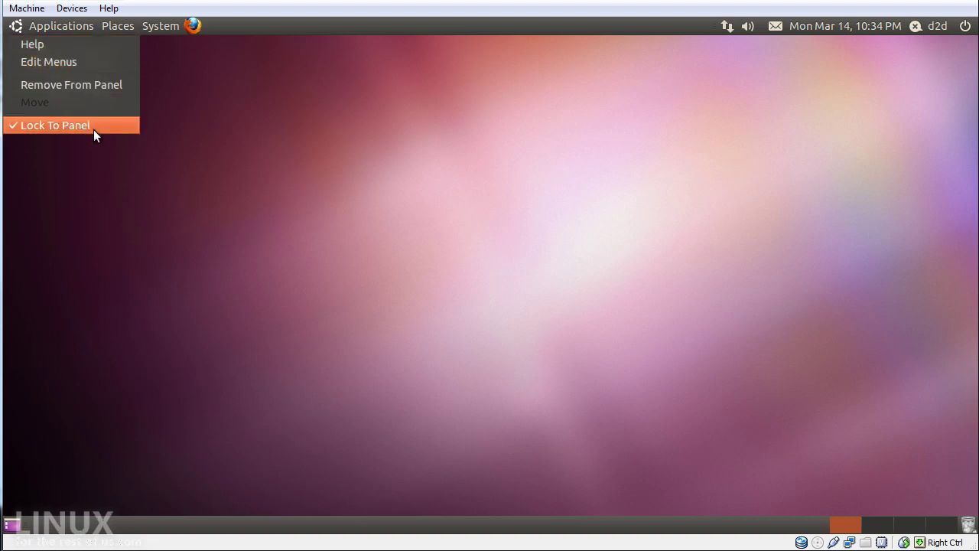
click(202, 53)
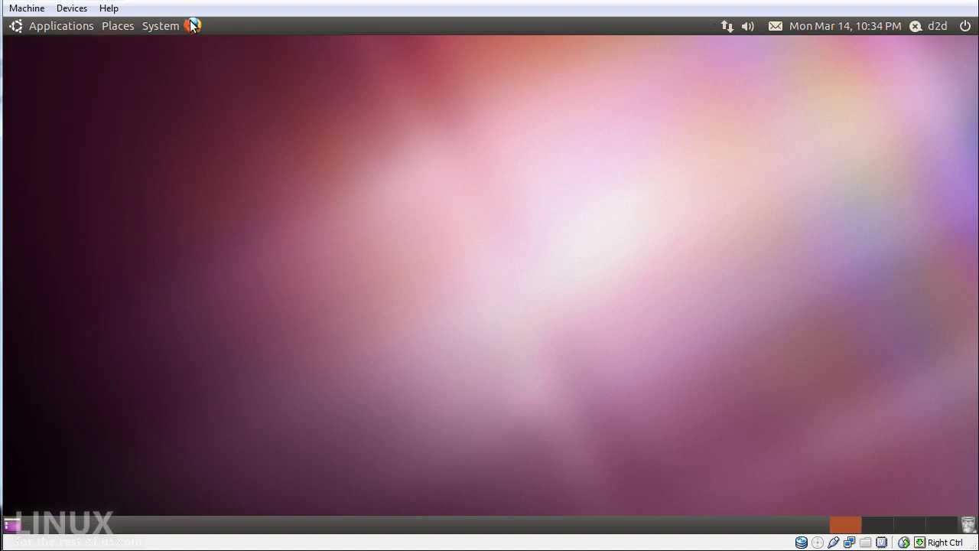
Step: Unlock the Firefox launcher, move it along the panel to just beside the network indicator, and lock it there
right_click(191, 27)
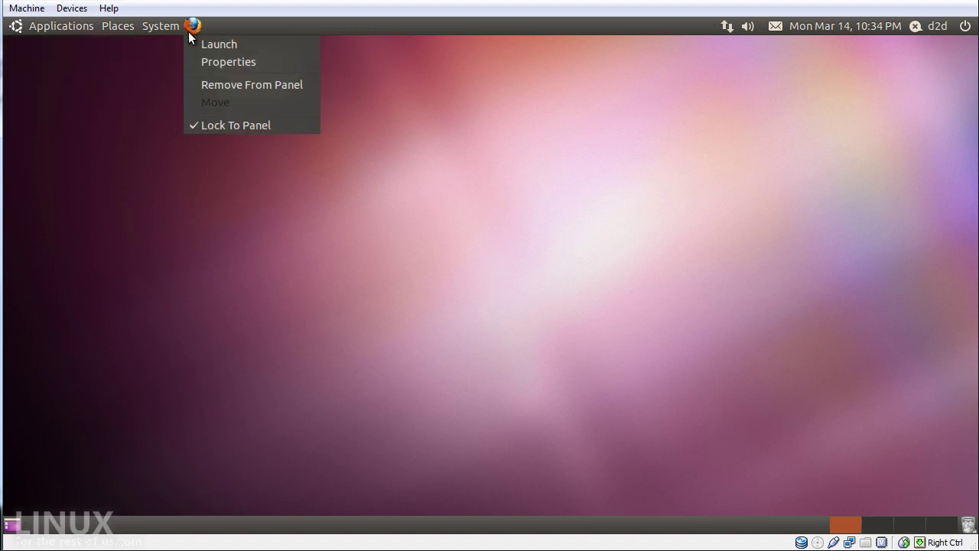
click(217, 124)
right_click(191, 26)
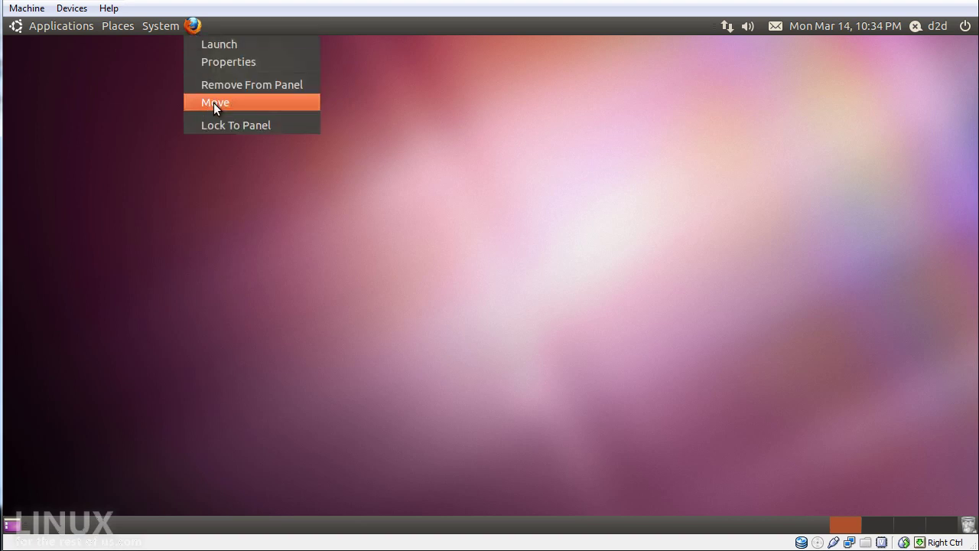
click(214, 103)
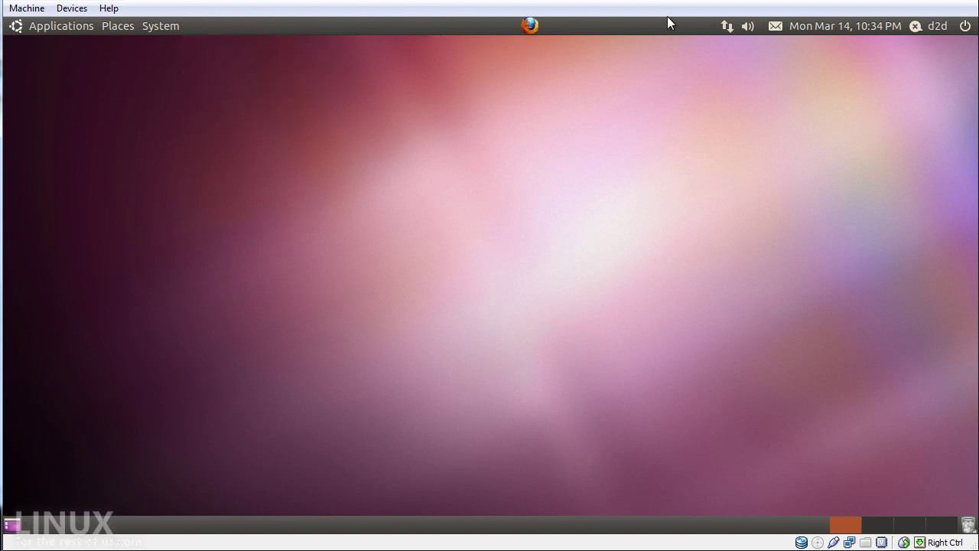
click(726, 26)
right_click(702, 28)
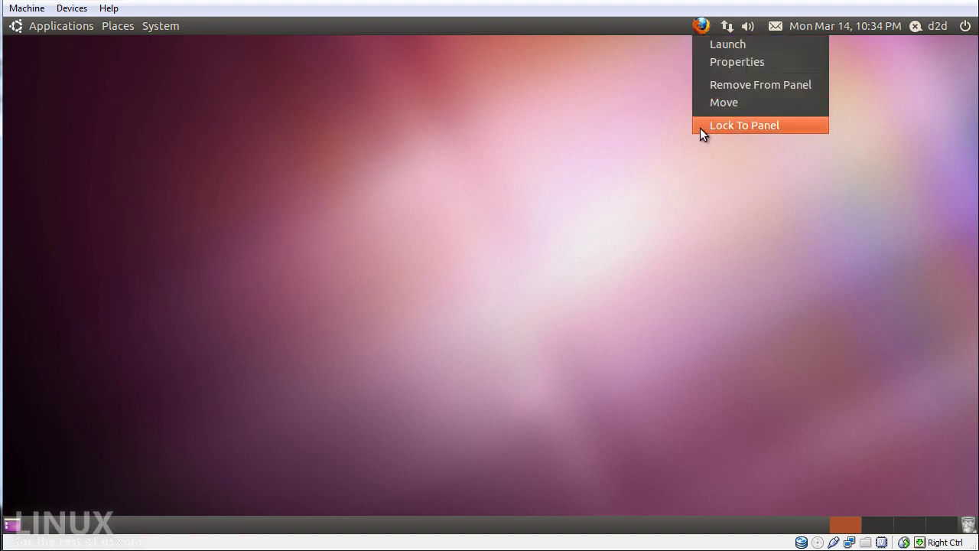
click(699, 126)
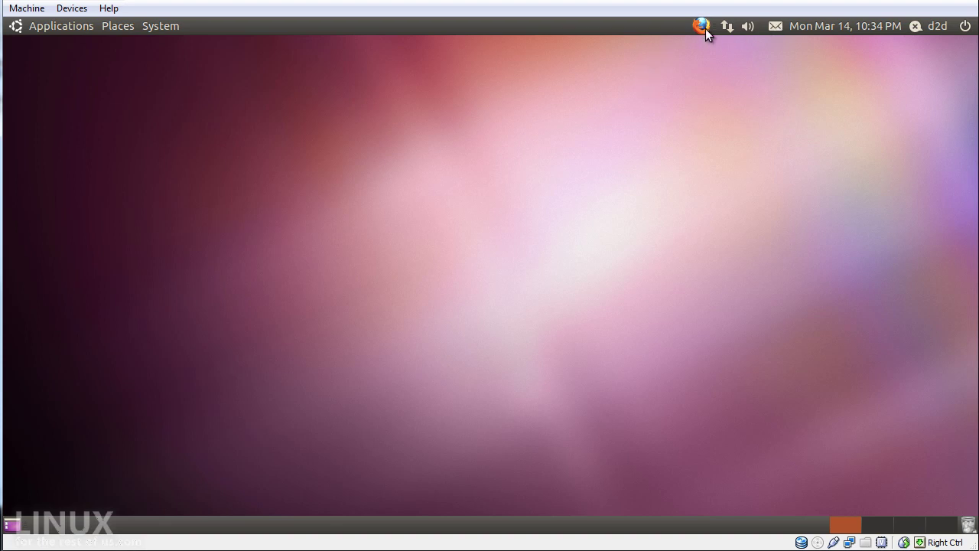
Step: View the sound indicator's options and the Applications page of the Sound Preferences, then close the preferences
right_click(750, 24)
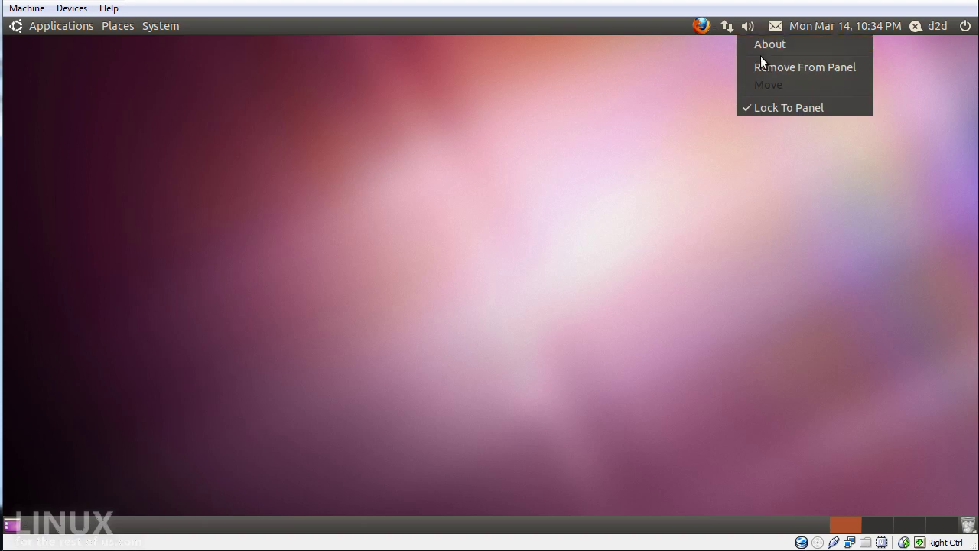
click(749, 23)
click(749, 23)
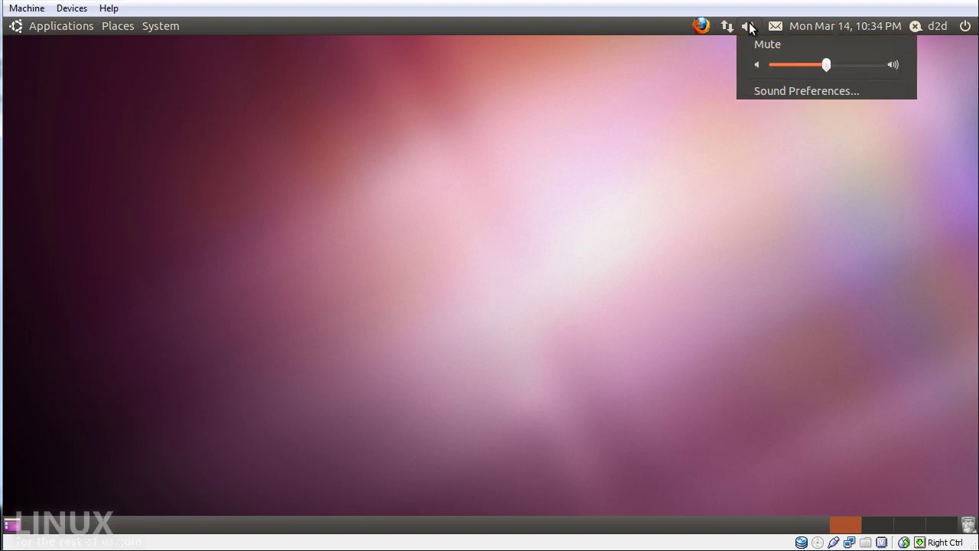
click(768, 90)
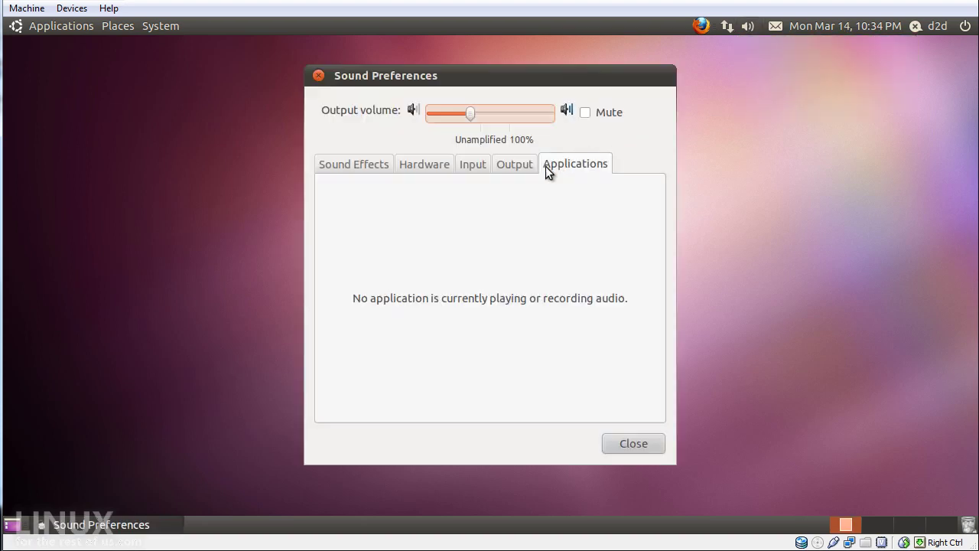
click(625, 443)
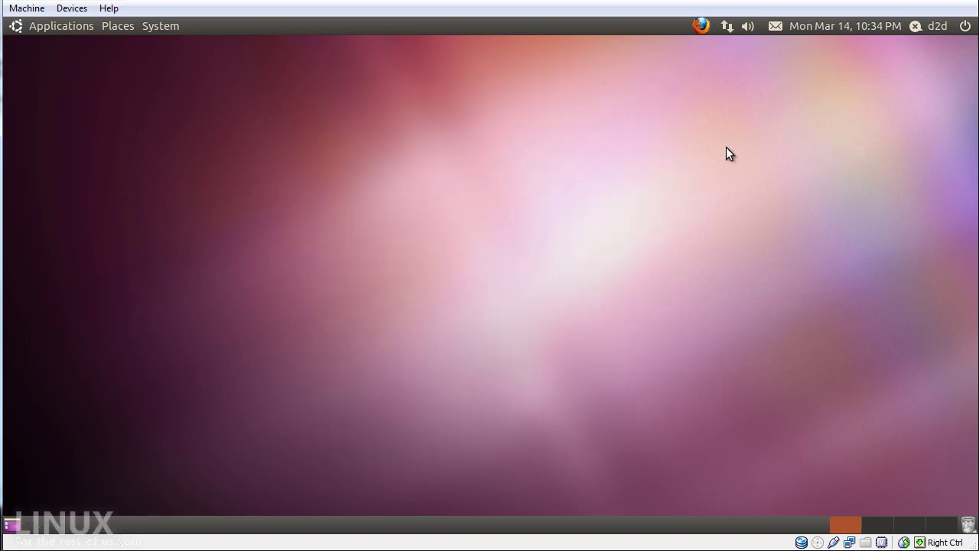
Step: View the messaging indicator's chat, mail and broadcast setup options, along with the volume control and the installed applications
right_click(776, 27)
key(Escape)
click(776, 27)
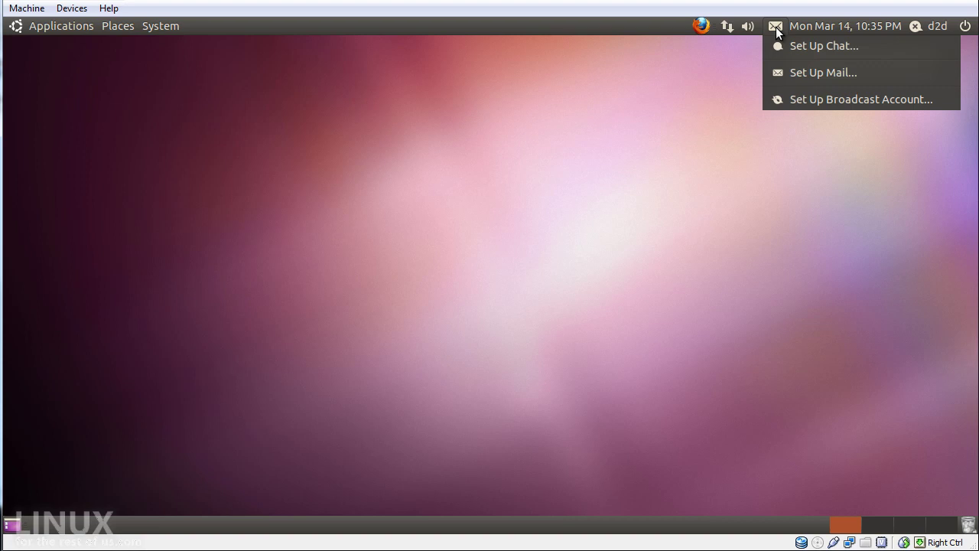
click(748, 26)
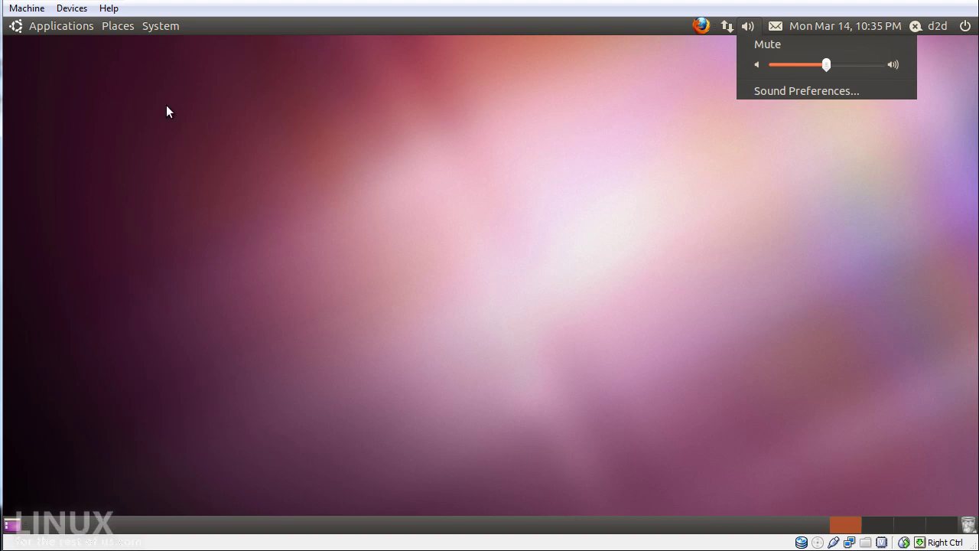
click(78, 66)
click(65, 30)
mouse_move(93, 110)
click(777, 39)
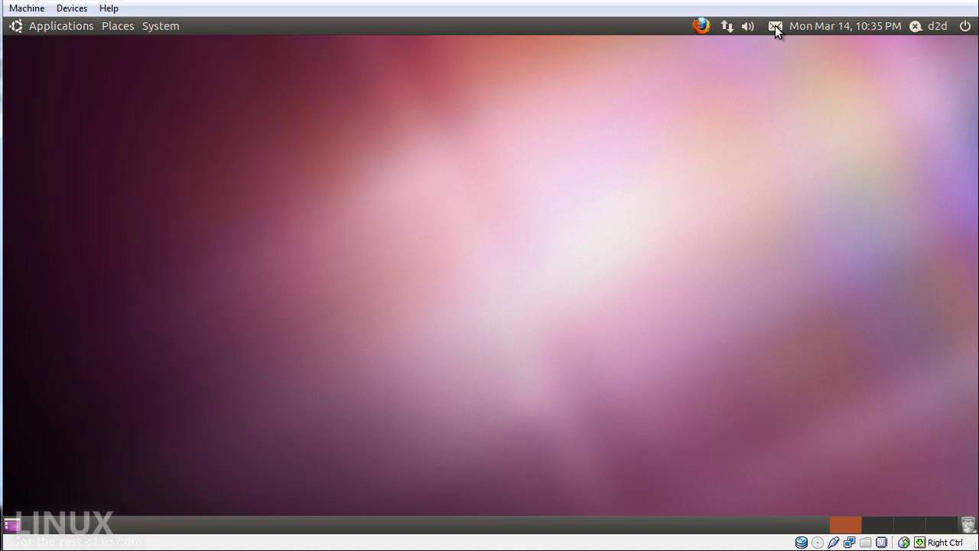
Step: View the clock's monthly calendar, then close it
click(807, 23)
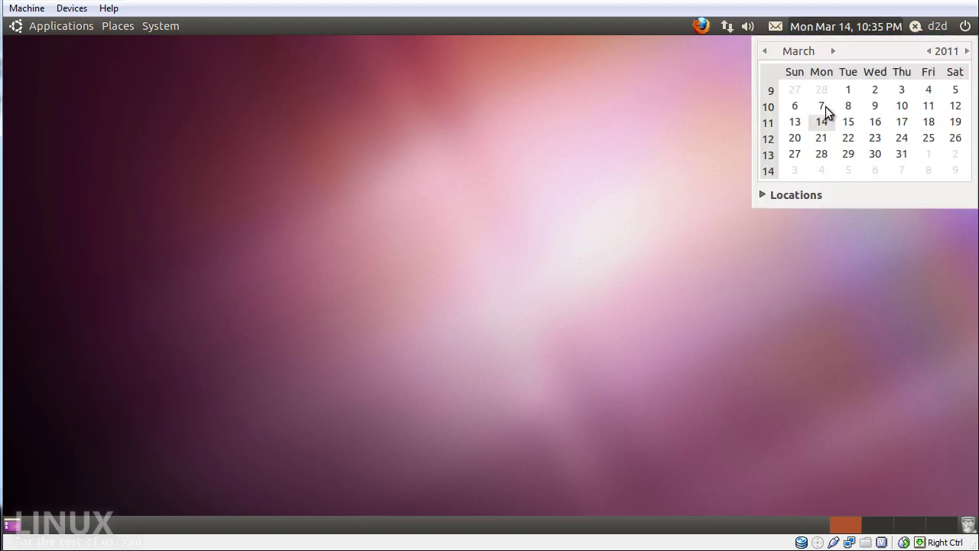
click(913, 27)
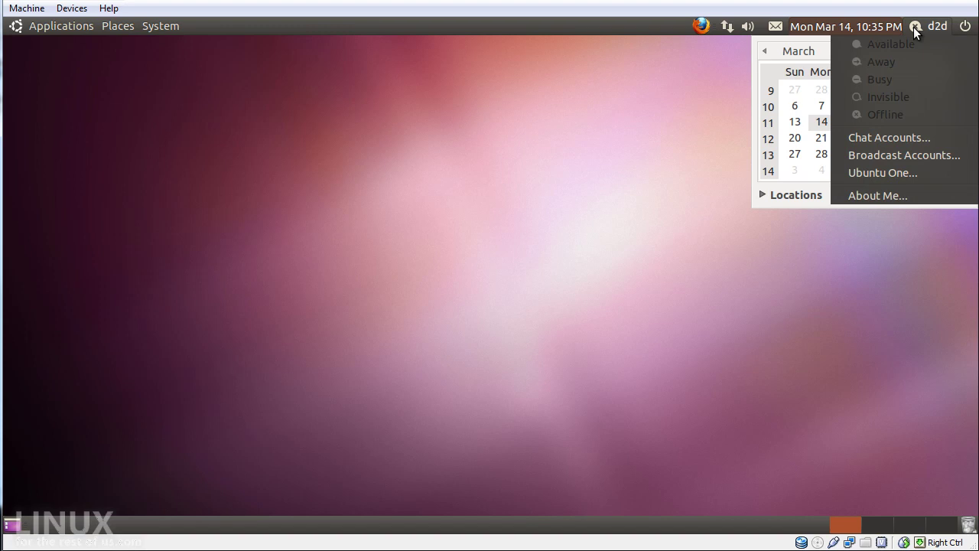
click(913, 26)
click(830, 26)
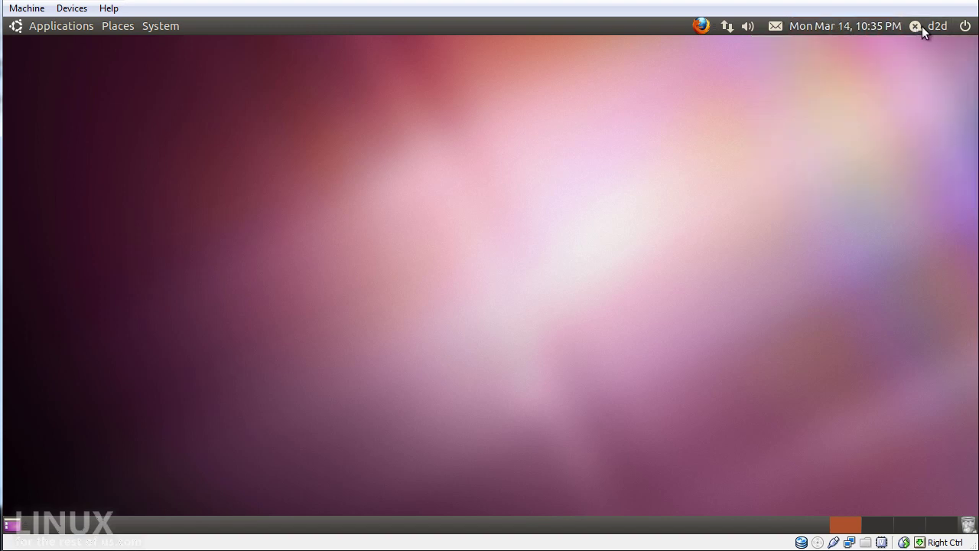
Step: Examine the user's chat status choices, account settings and About Me option, then dismiss them
click(923, 26)
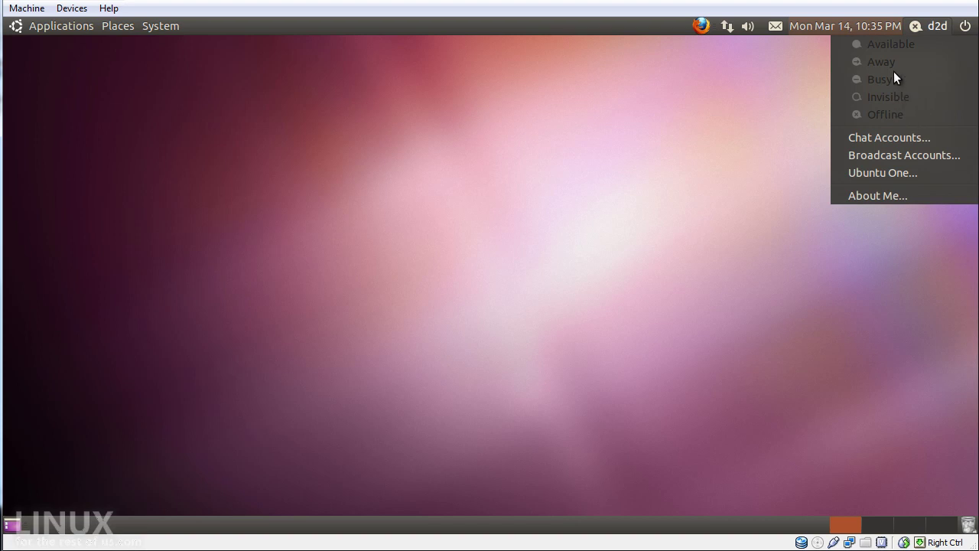
click(794, 107)
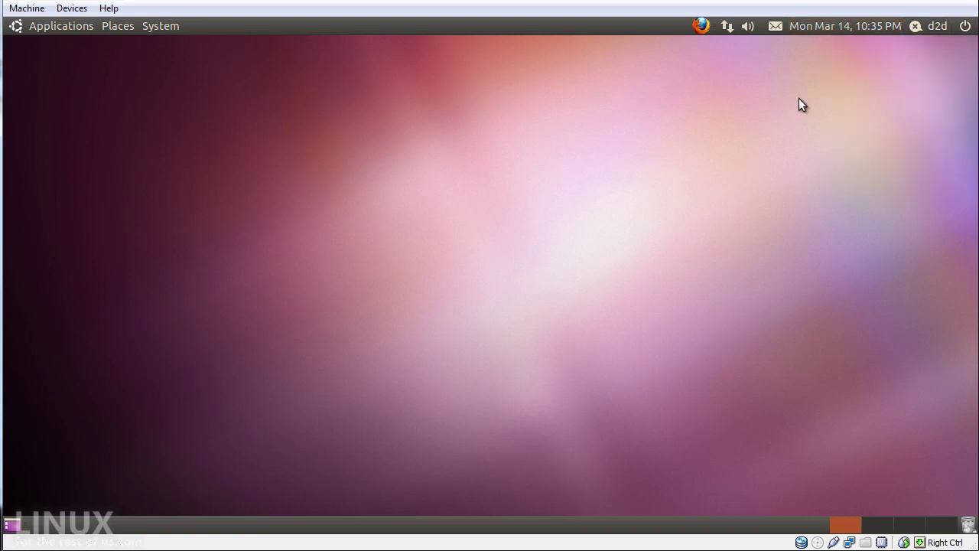
click(914, 27)
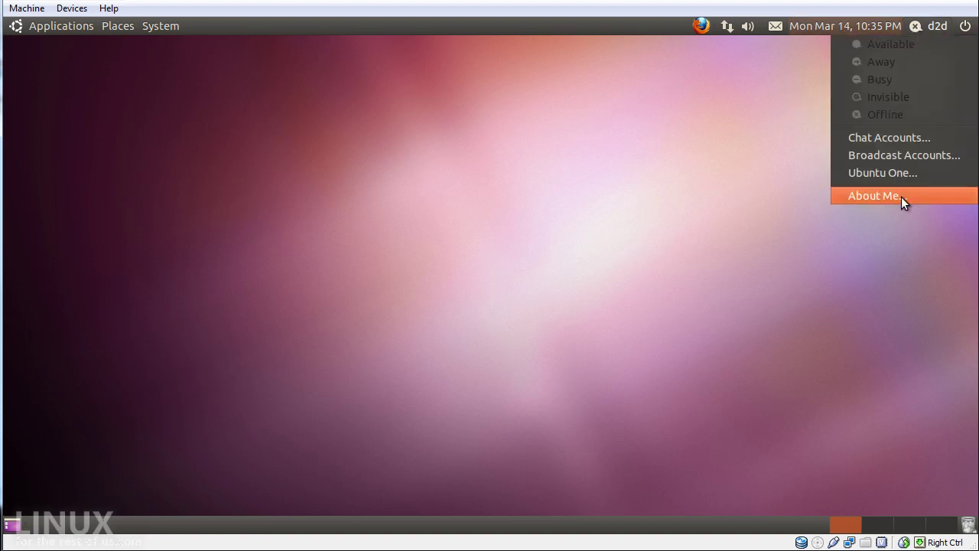
click(811, 131)
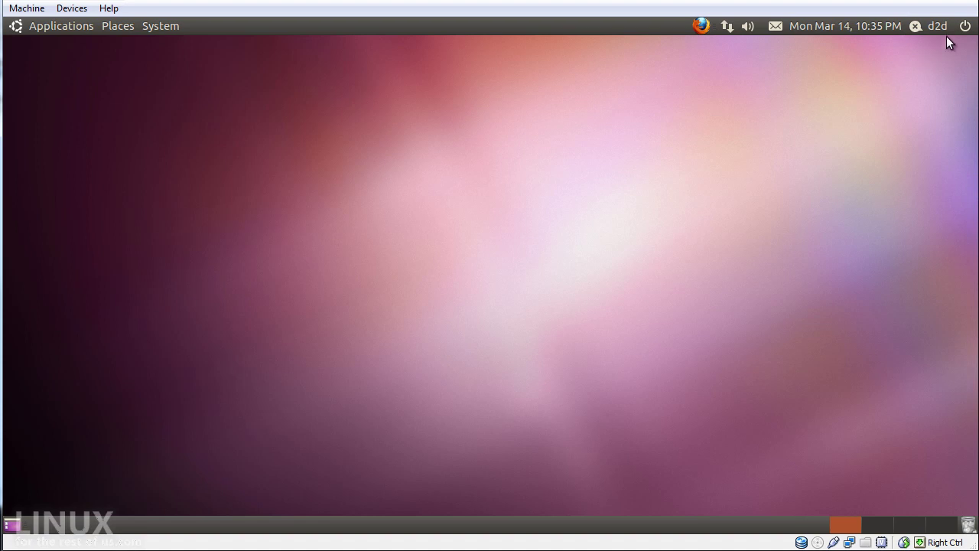
Step: View the session options for locking, guest access, user switching, logging out and shutting down, then dismiss them
click(966, 27)
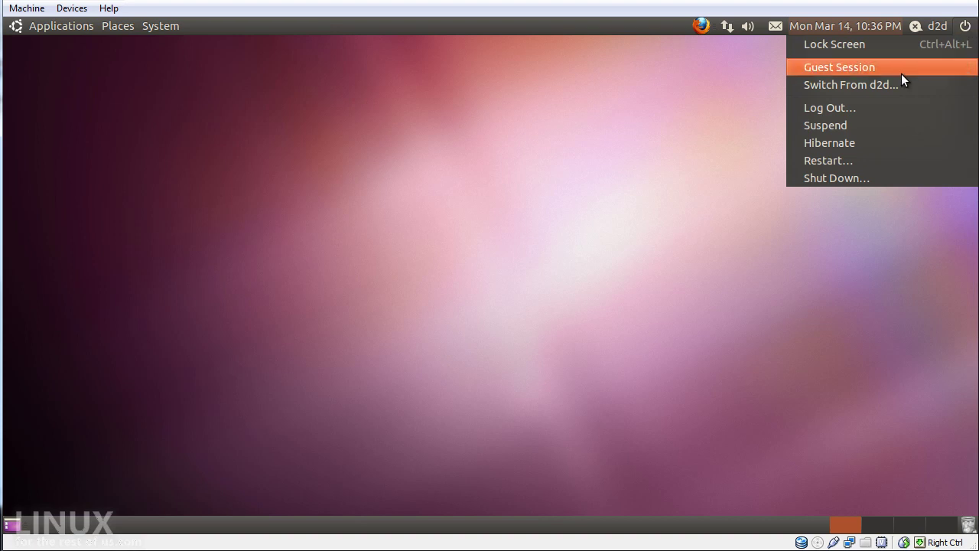
click(691, 116)
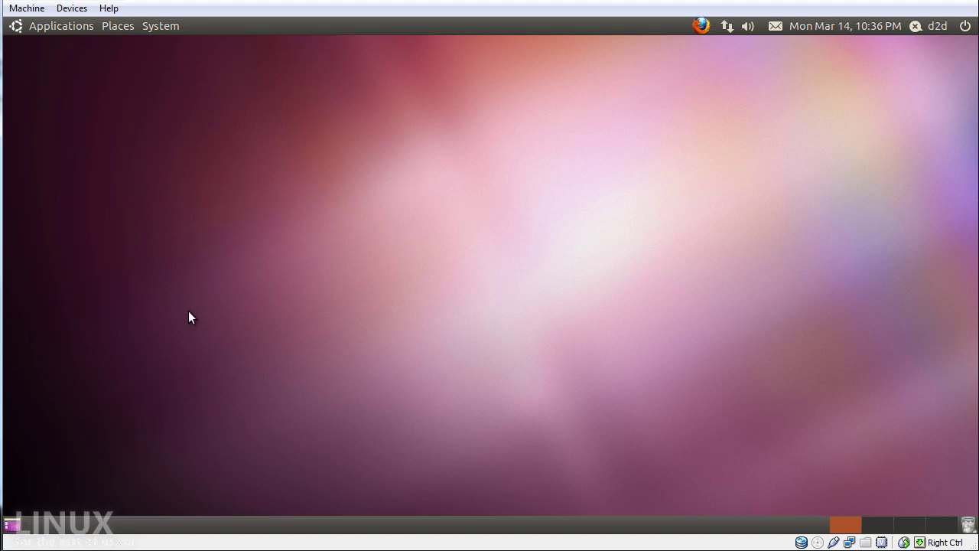
Step: Open Firefox, hide all windows to show the desktop, and restore the Firefox window
click(699, 27)
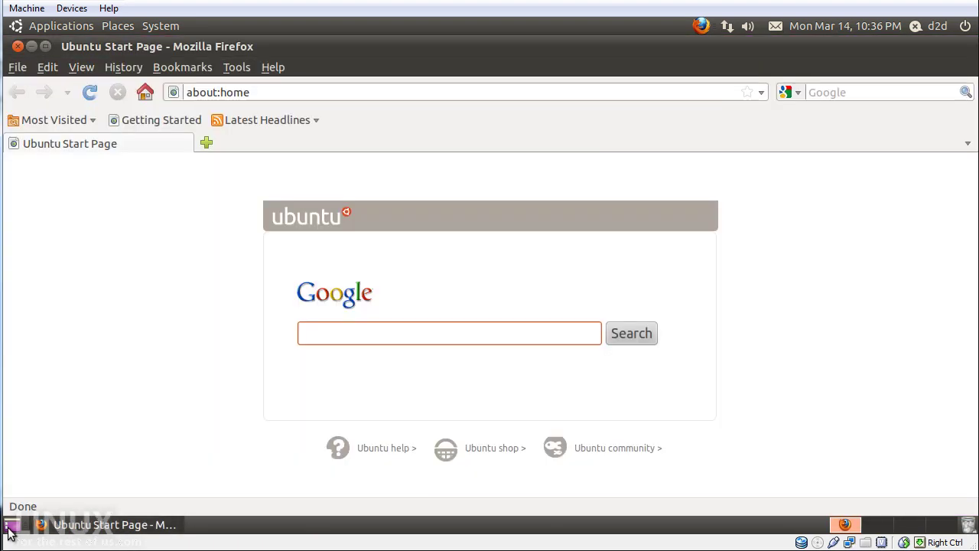
click(12, 525)
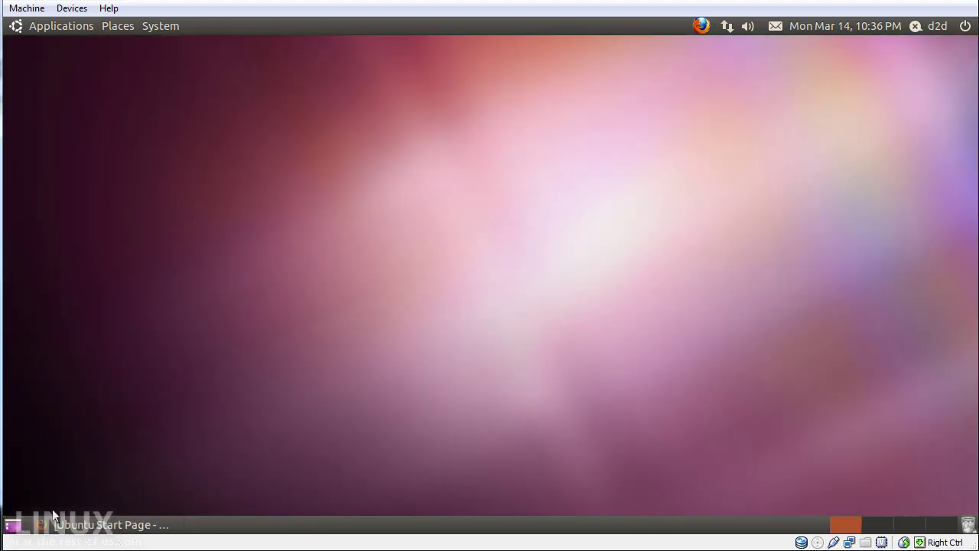
click(12, 524)
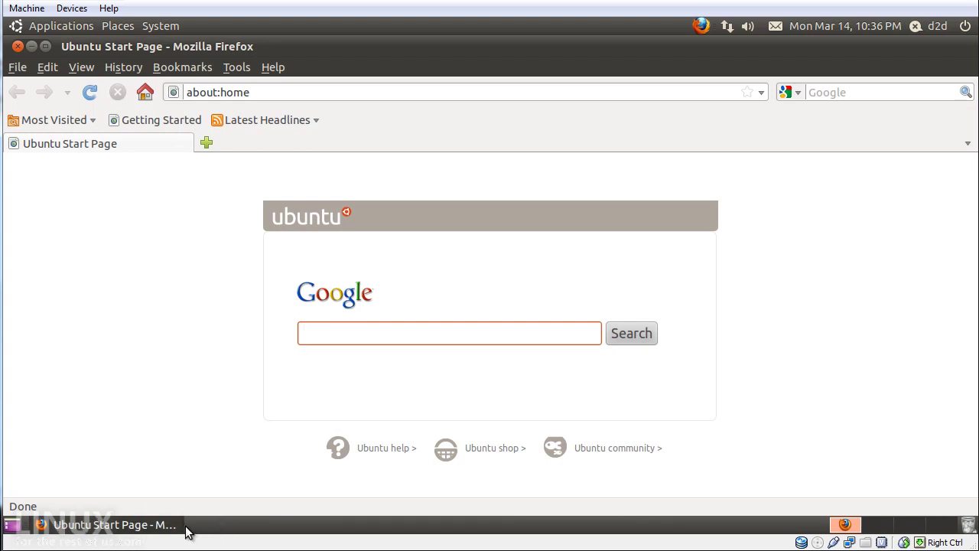
Step: Open the Calculator from the Accessories, then repeatedly minimize and restore its window
click(69, 26)
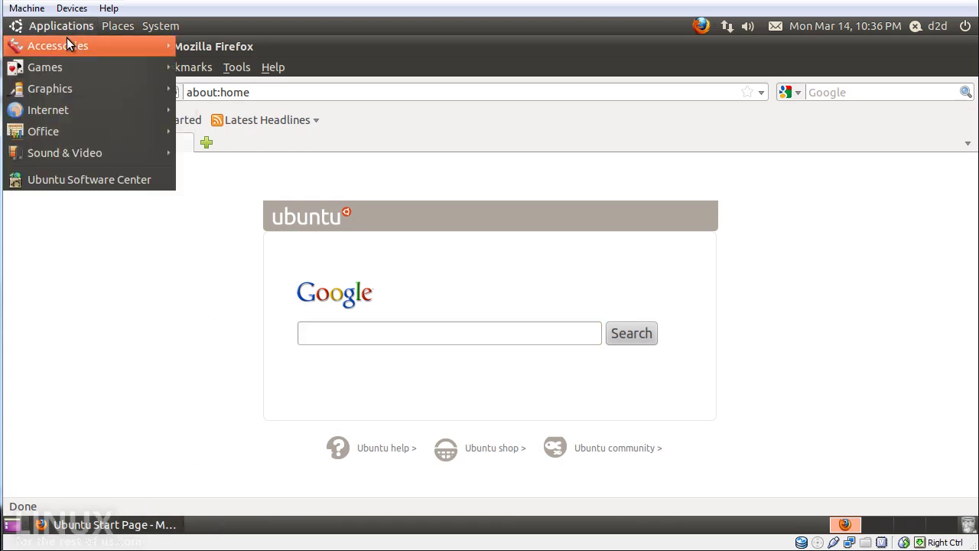
mouse_move(138, 44)
click(222, 46)
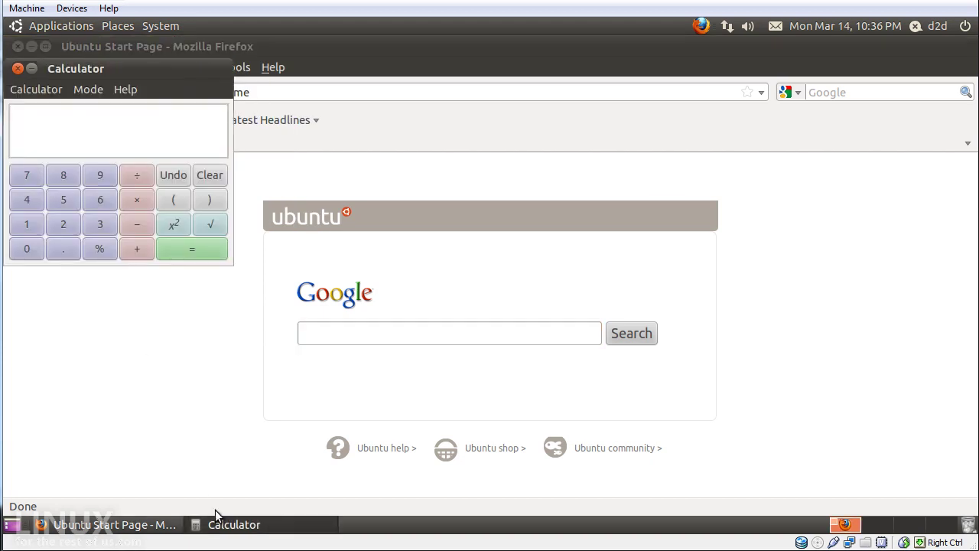
click(198, 526)
click(199, 526)
click(198, 526)
click(197, 527)
click(205, 526)
click(217, 526)
Step: Switch from the first workspace through the second and third to the fourth
click(878, 526)
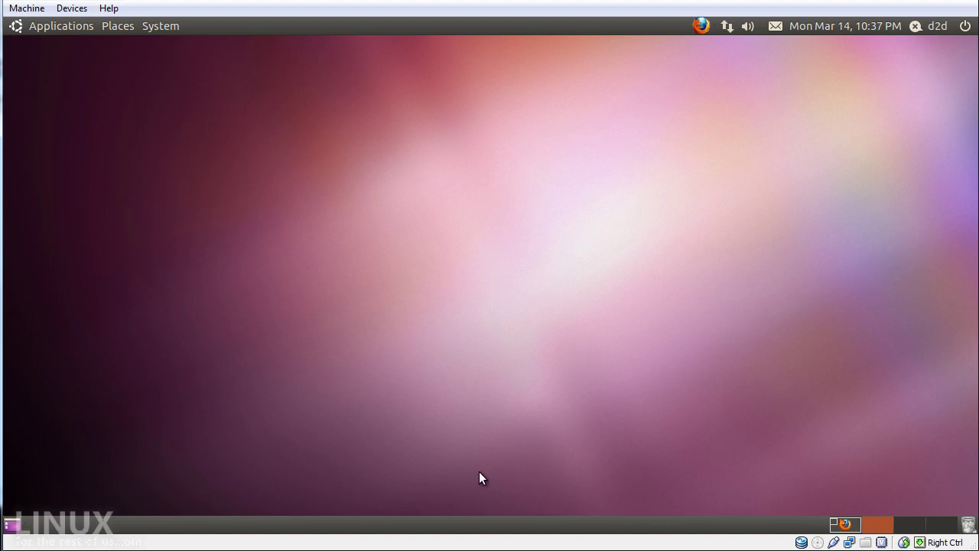
scroll(896, 527, down, 2)
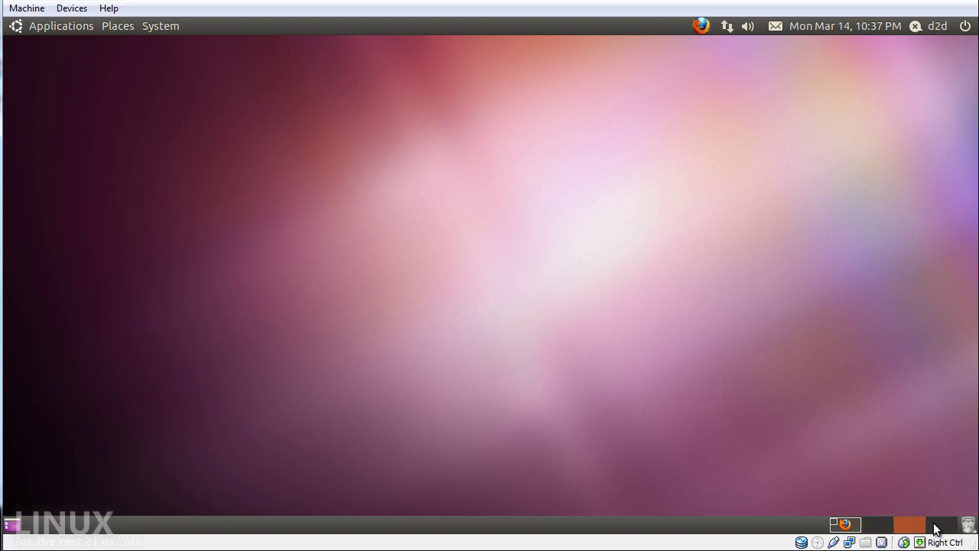
Step: Open the Workspace Switcher Preferences and increase the number of workspaces to 21
right_click(885, 527)
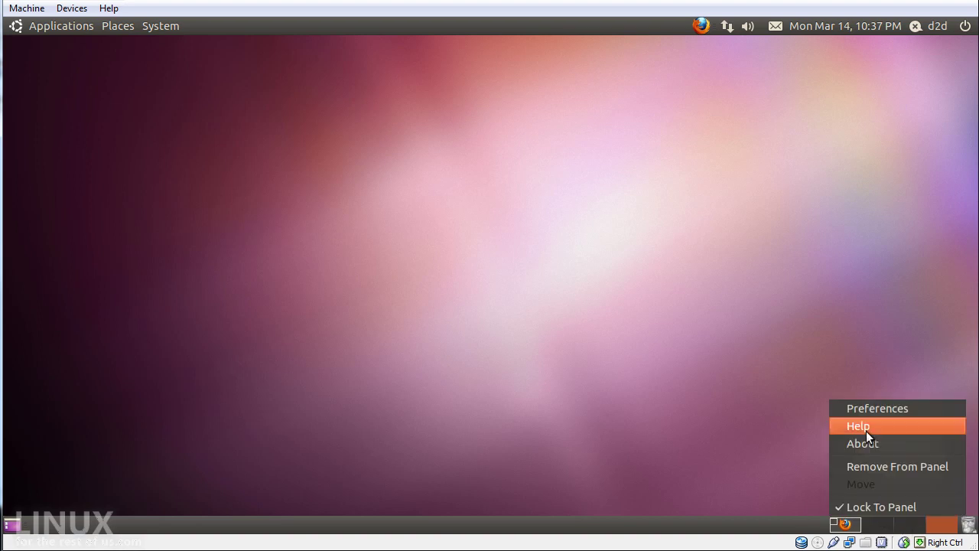
click(865, 409)
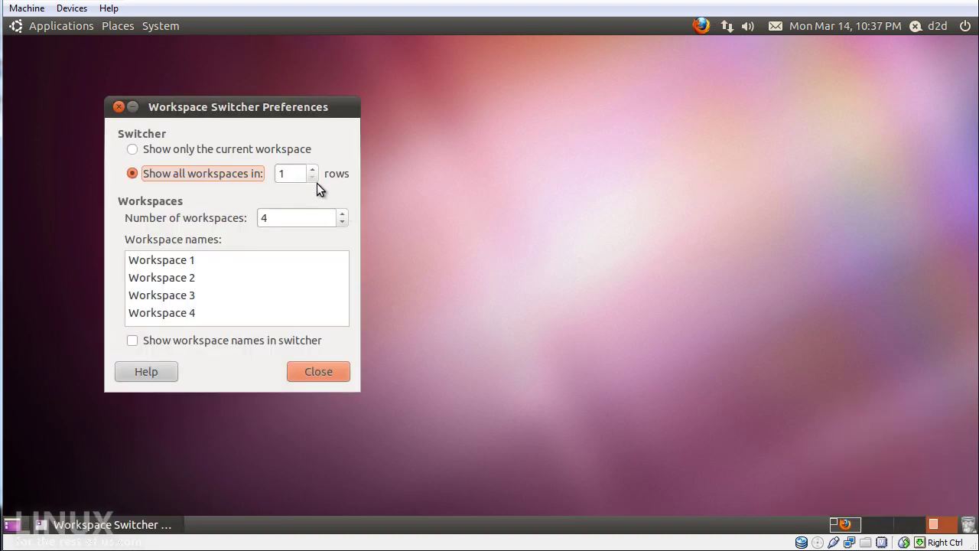
click(342, 214)
click(342, 213)
click(342, 214)
click(342, 214)
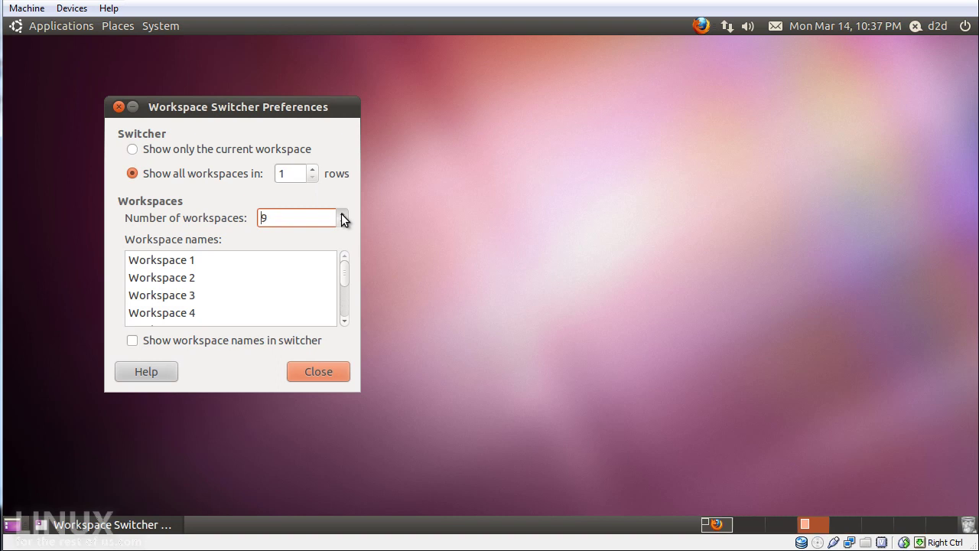
click(342, 213)
click(342, 214)
click(342, 213)
double_click(342, 213)
triple_click(342, 213)
double_click(342, 214)
double_click(342, 213)
click(342, 214)
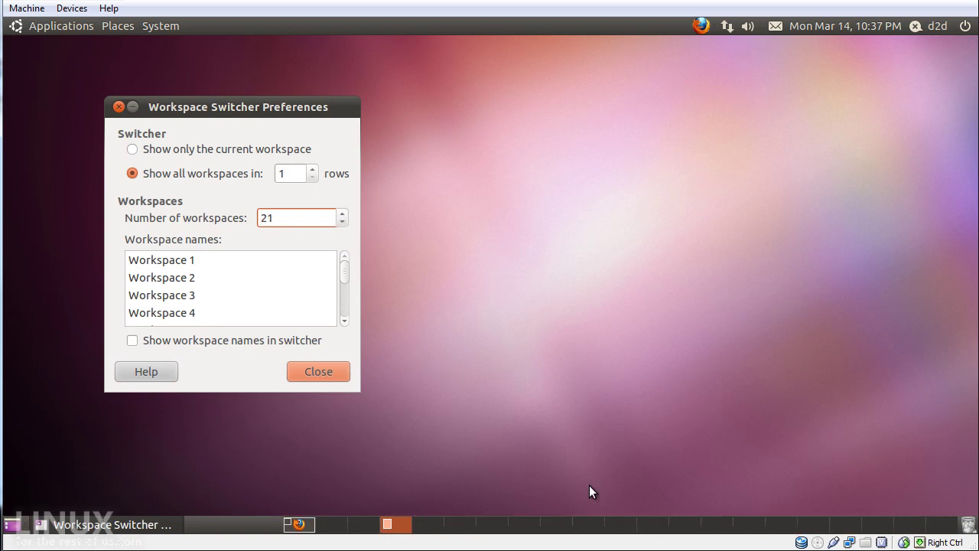
Step: Switch through several of the added workspaces, then return to the workspace holding the switcher preferences
click(834, 527)
click(807, 528)
click(781, 528)
click(749, 527)
click(717, 528)
click(685, 528)
click(620, 528)
click(589, 527)
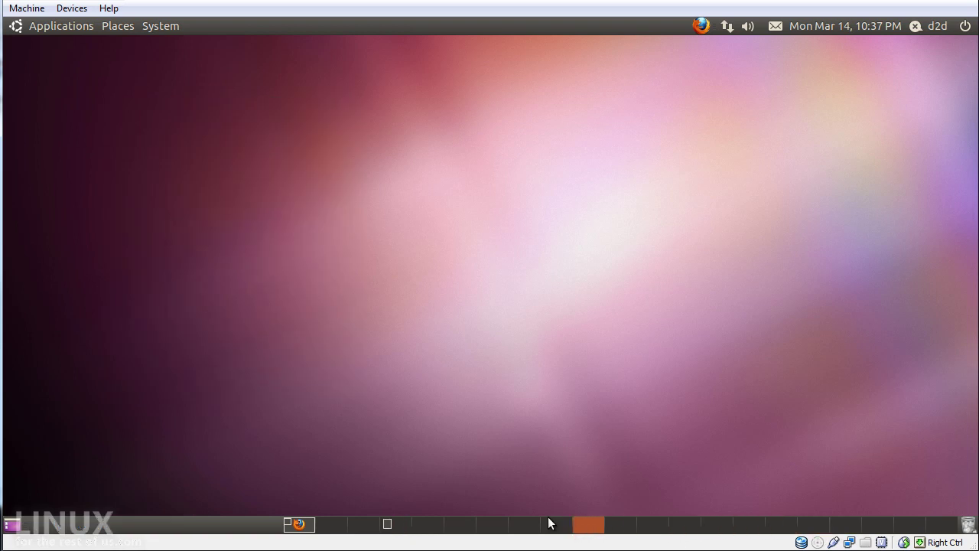
click(389, 527)
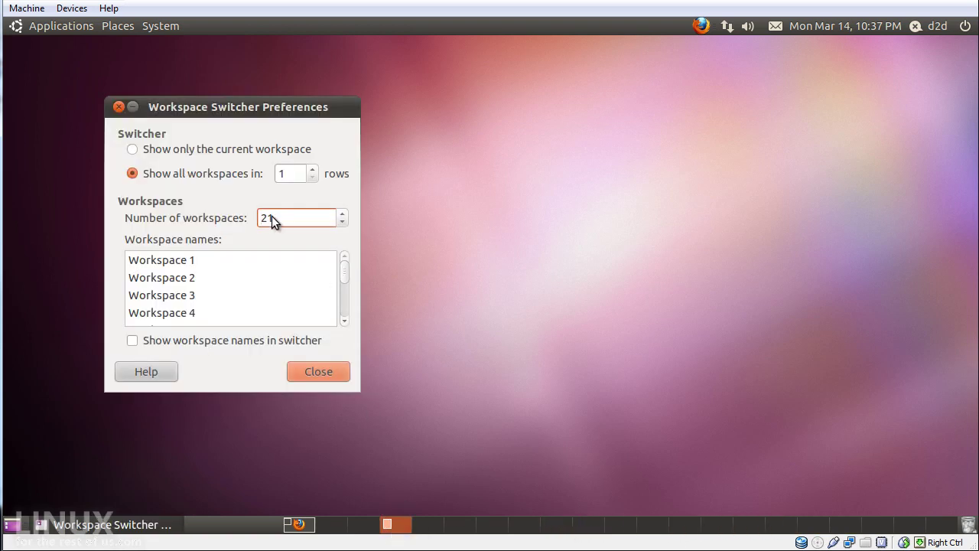
Step: Reduce the number of workspaces to 4 and close the Workspace Switcher Preferences
click(342, 222)
click(343, 222)
click(343, 222)
click(342, 222)
click(343, 222)
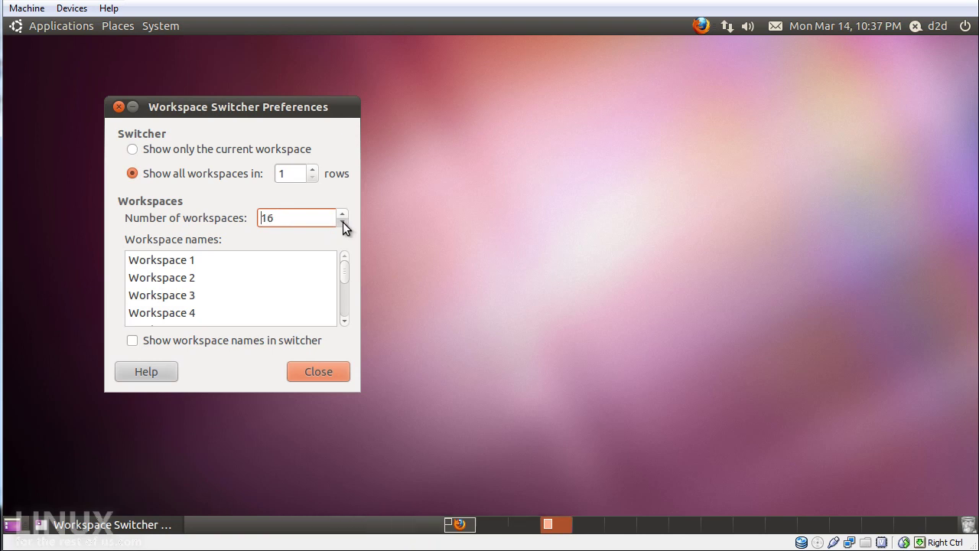
click(343, 222)
click(343, 221)
click(343, 222)
click(343, 222)
click(343, 222)
click(342, 222)
click(343, 222)
click(342, 222)
click(343, 222)
click(343, 222)
click(342, 221)
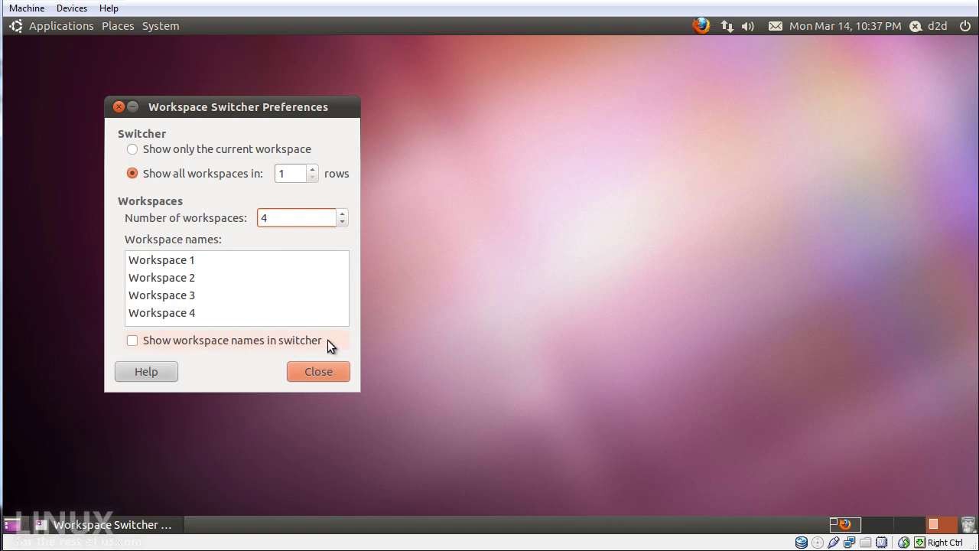
click(327, 369)
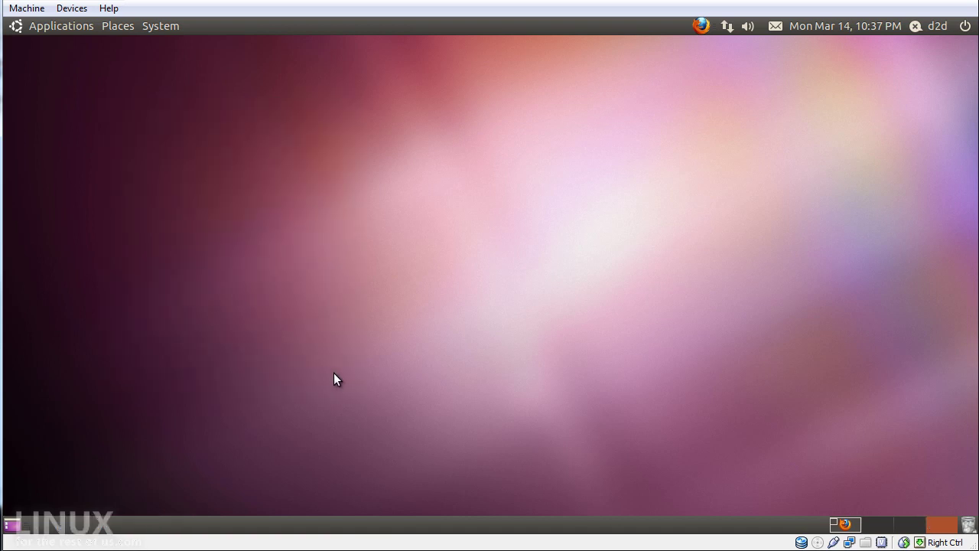
Step: Return to the first workspace and move the Firefox window to the fourth workspace and the Calculator to the second
click(852, 530)
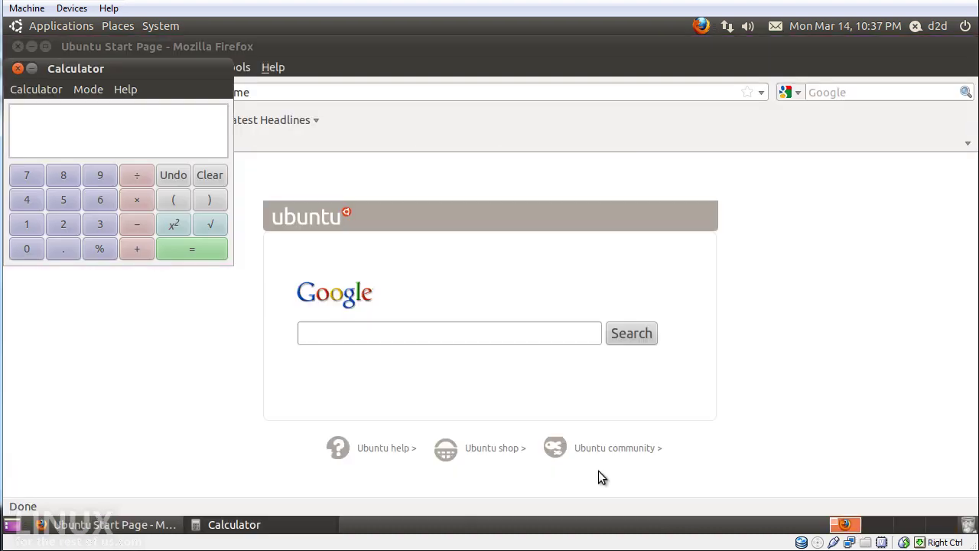
click(729, 369)
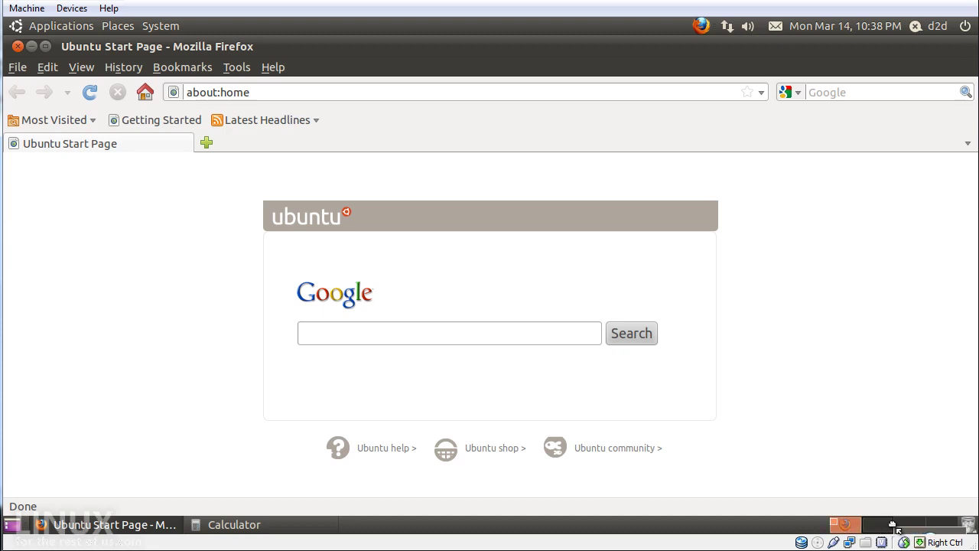
drag(947, 530, 945, 528)
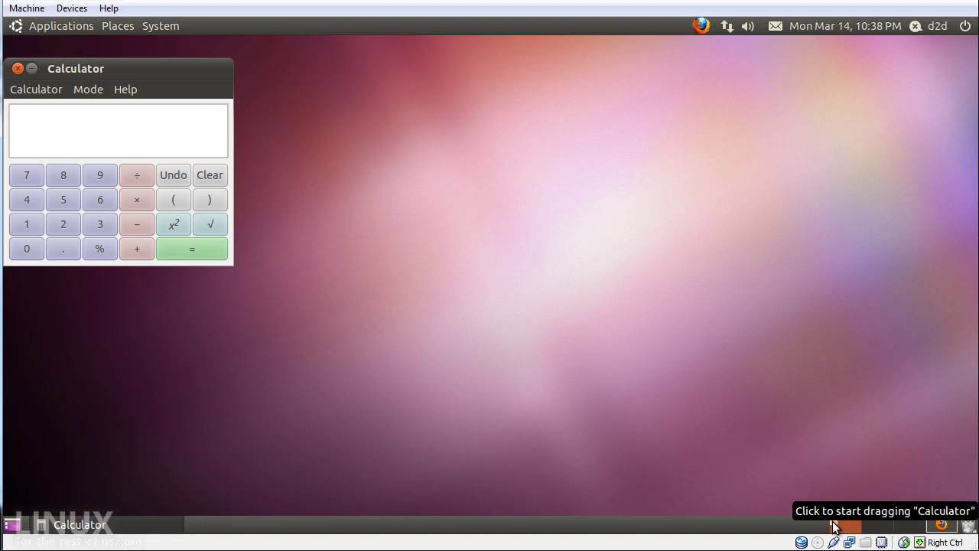
drag(855, 529, 877, 533)
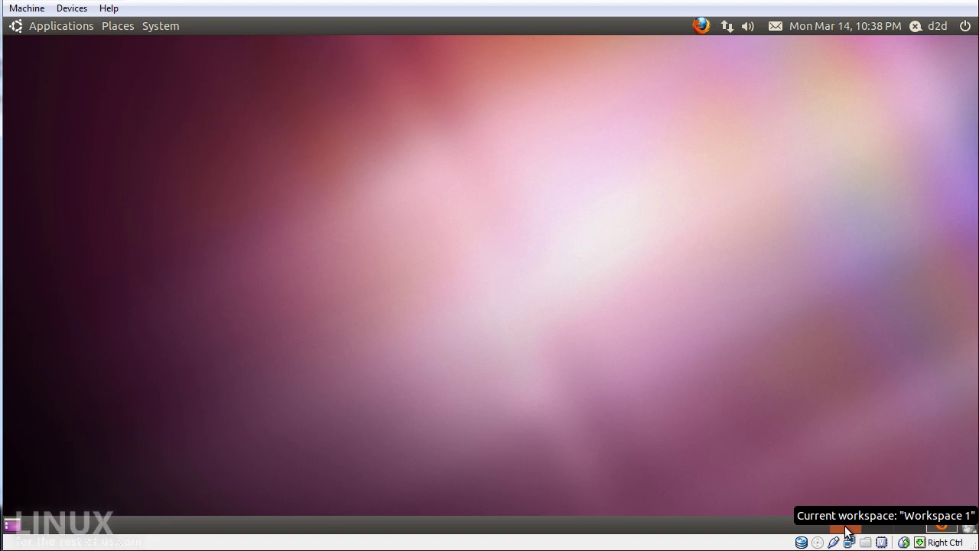
Step: Visit the second, third and fourth workspaces in turn to check where the moved windows are
click(869, 526)
click(915, 527)
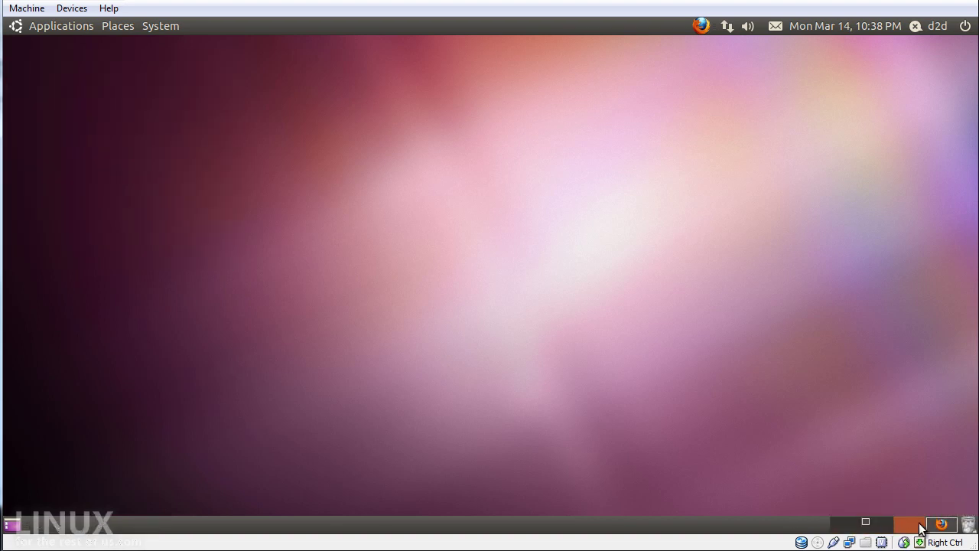
click(940, 525)
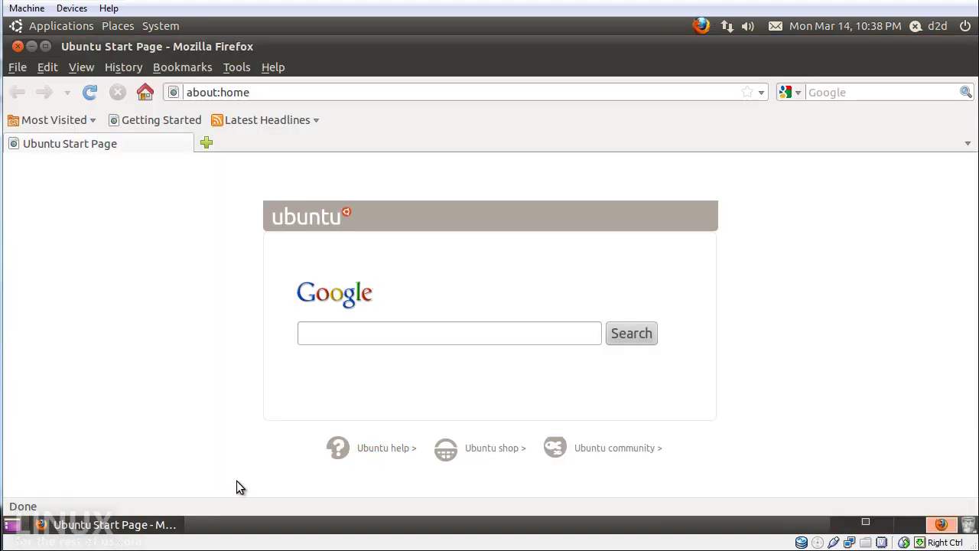
Step: Close Firefox on the fourth workspace and the Calculator on the second, then return to the first workspace
right_click(165, 526)
click(175, 504)
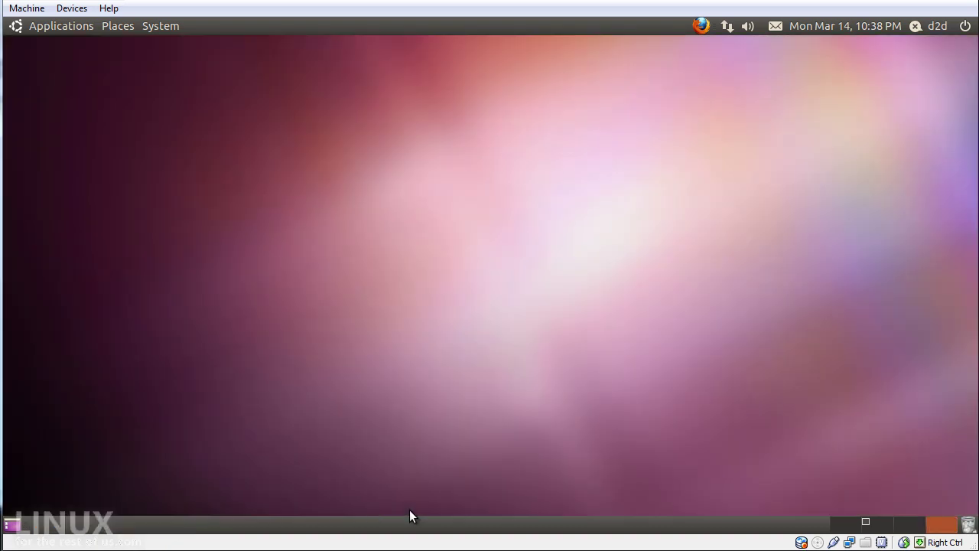
click(870, 527)
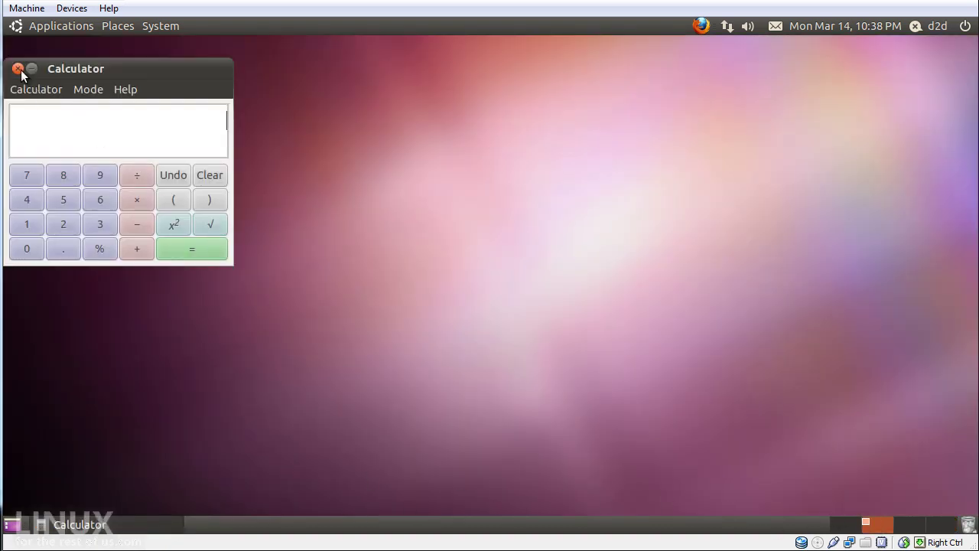
key(ctrl+q)
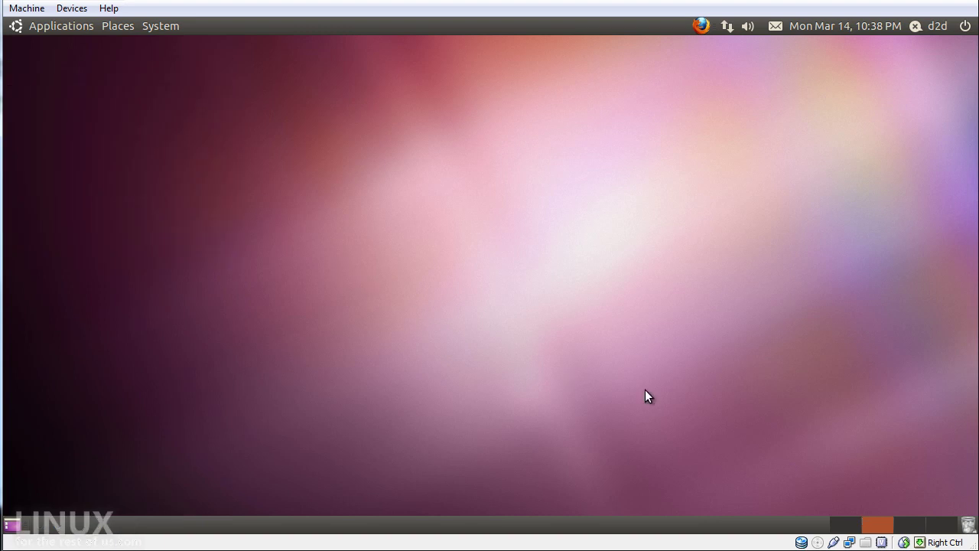
click(844, 526)
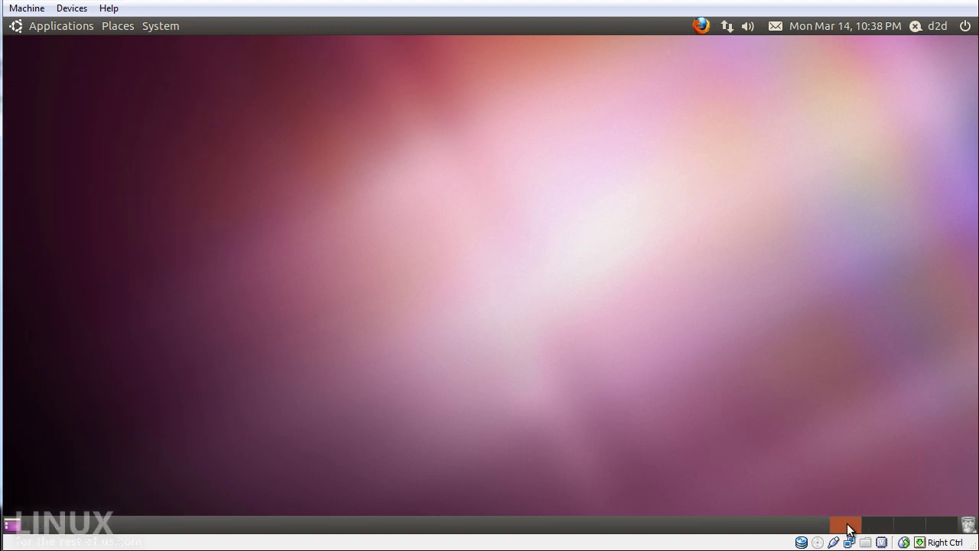
Step: Open the Trash, examine the restore and permanent deletion options for Milk and Task to do.zip, then close it
click(968, 526)
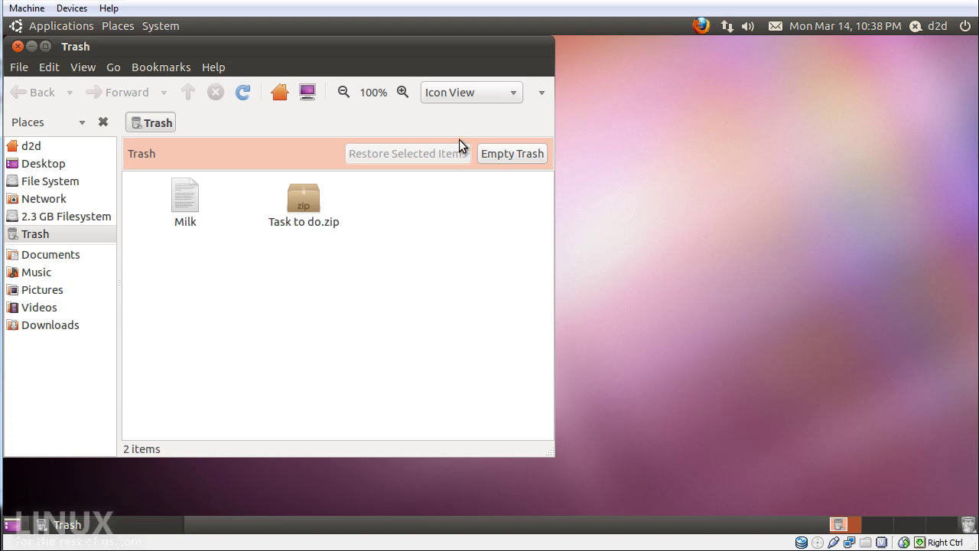
drag(422, 227, 132, 189)
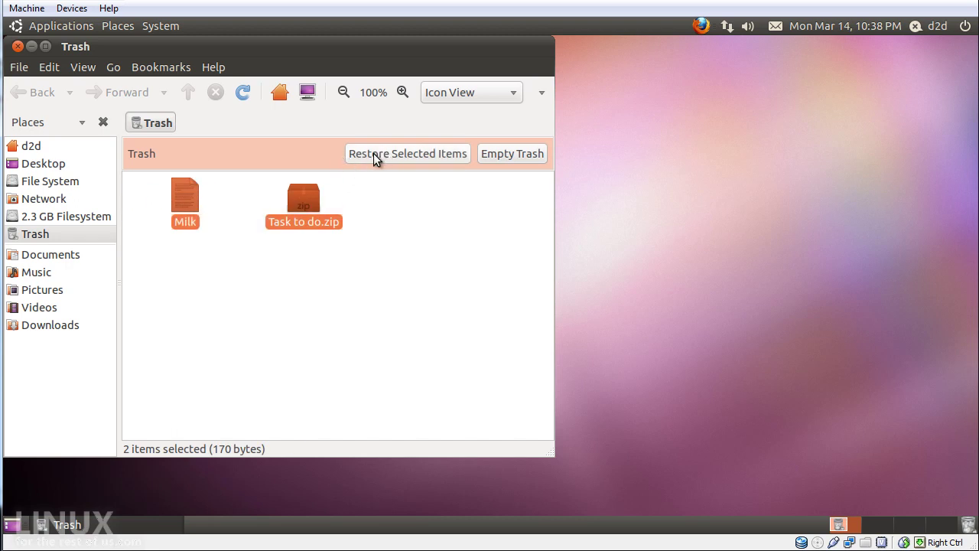
click(400, 219)
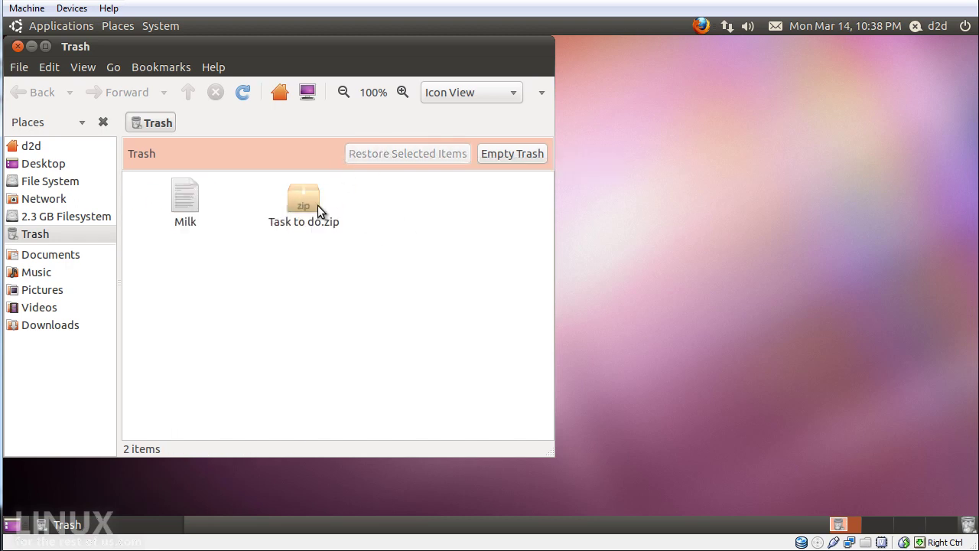
right_click(318, 205)
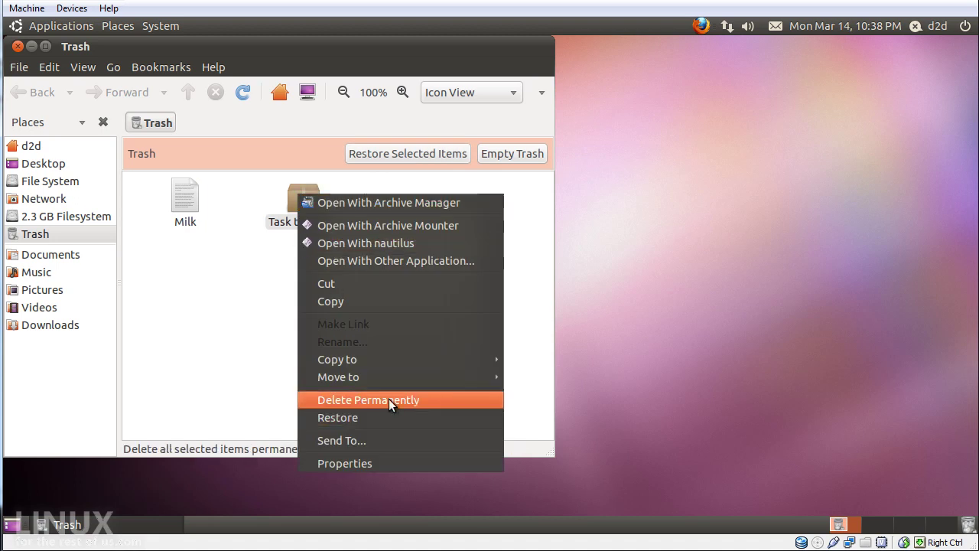
click(275, 266)
click(313, 268)
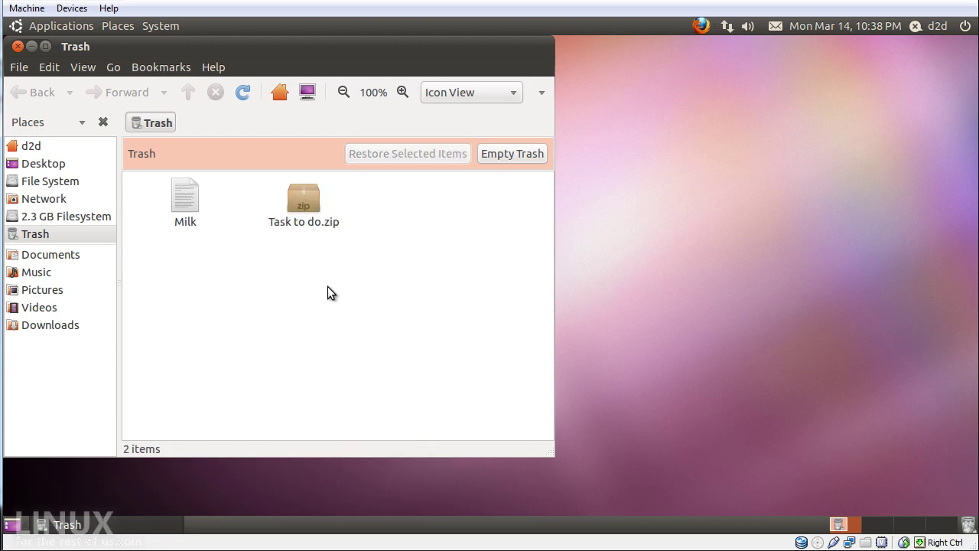
drag(368, 290, 182, 183)
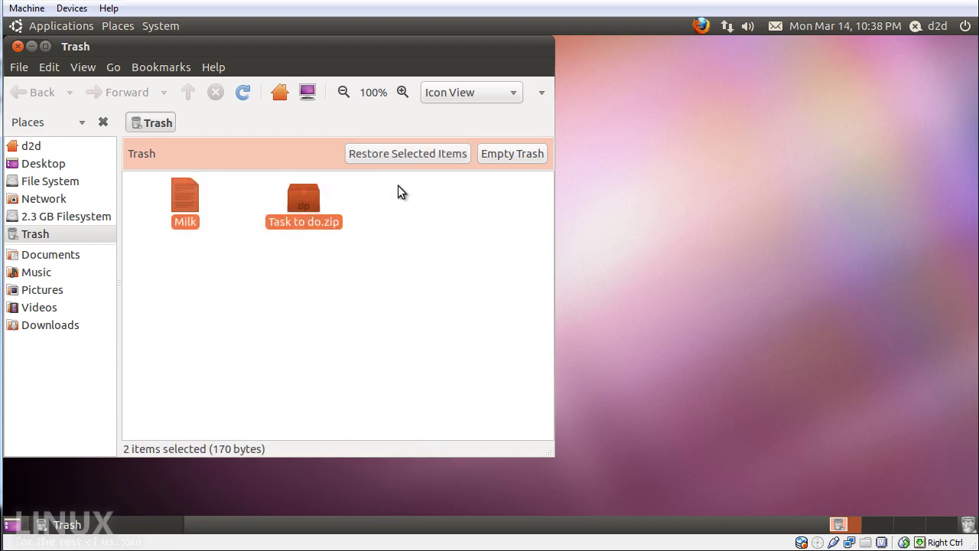
click(17, 46)
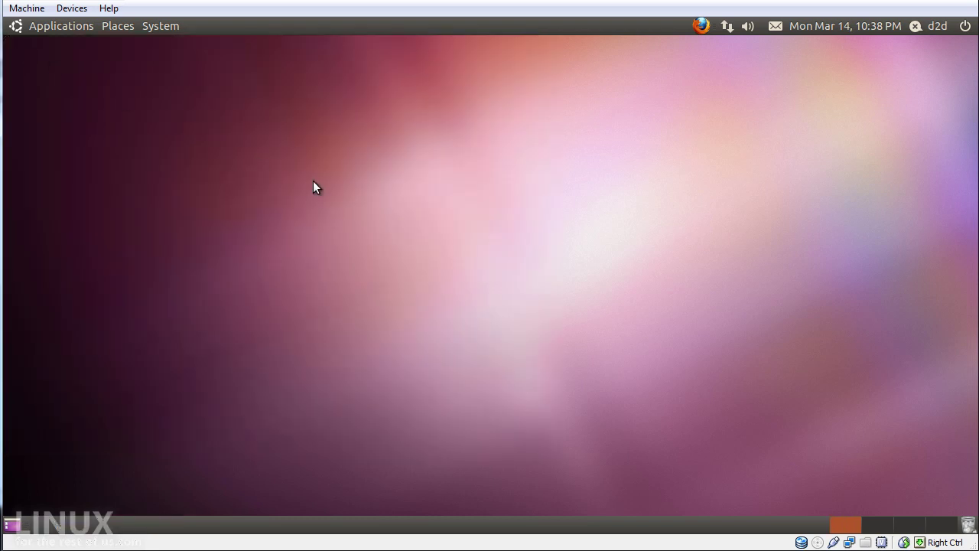
Step: Browse the items available for the top panel, add the System Monitor applet to it and close the dialog
right_click(375, 29)
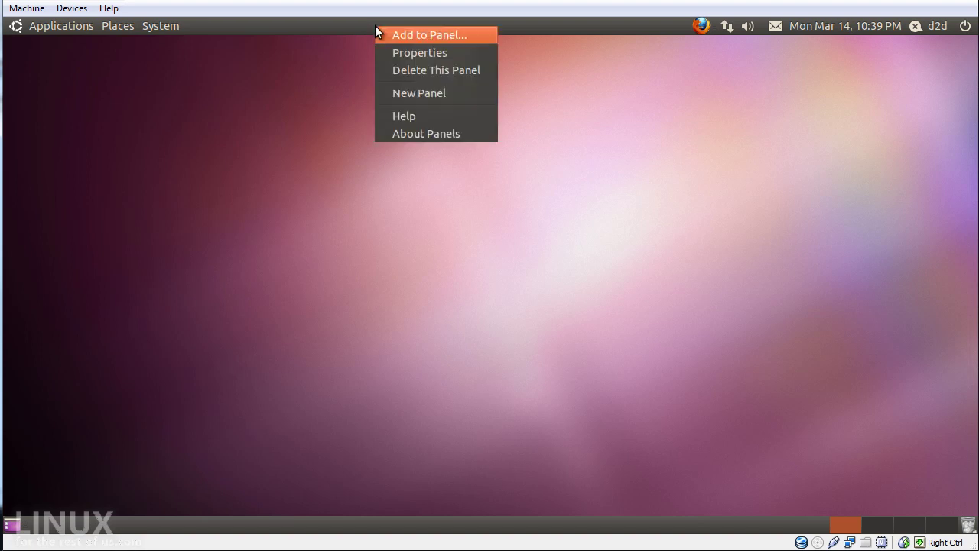
click(419, 38)
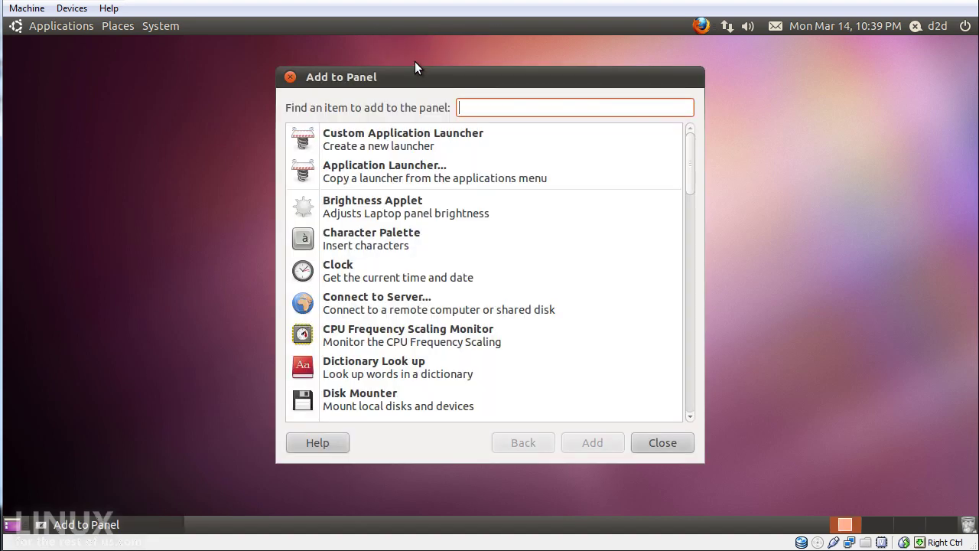
drag(692, 168, 690, 389)
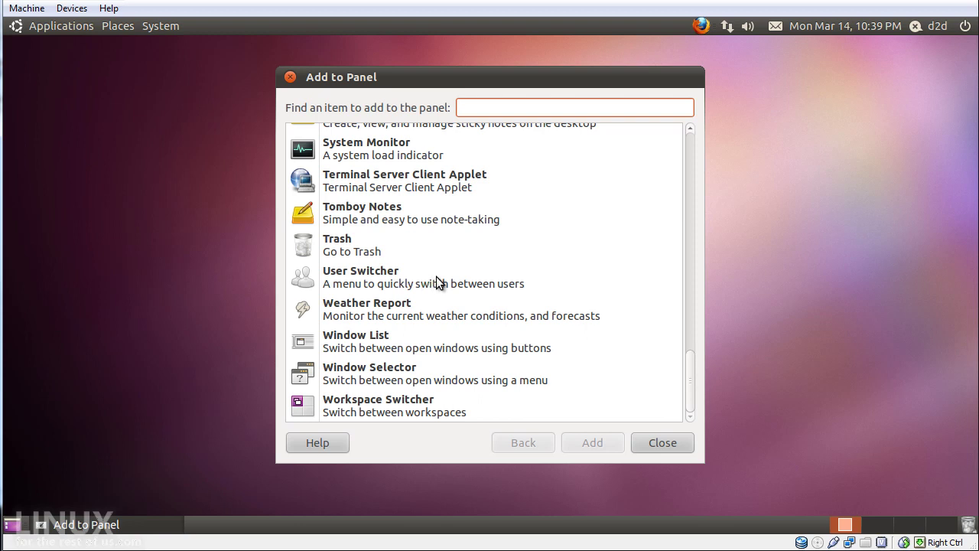
click(390, 206)
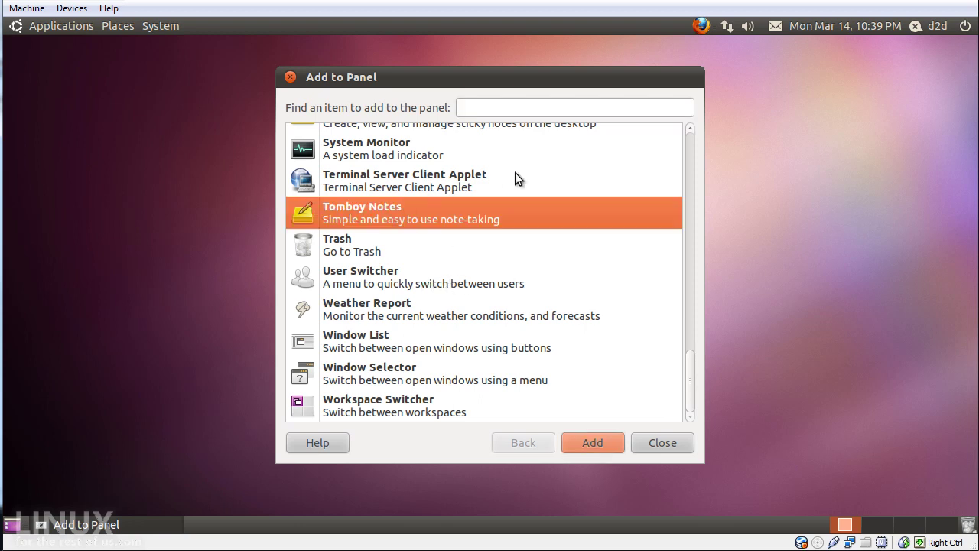
click(468, 169)
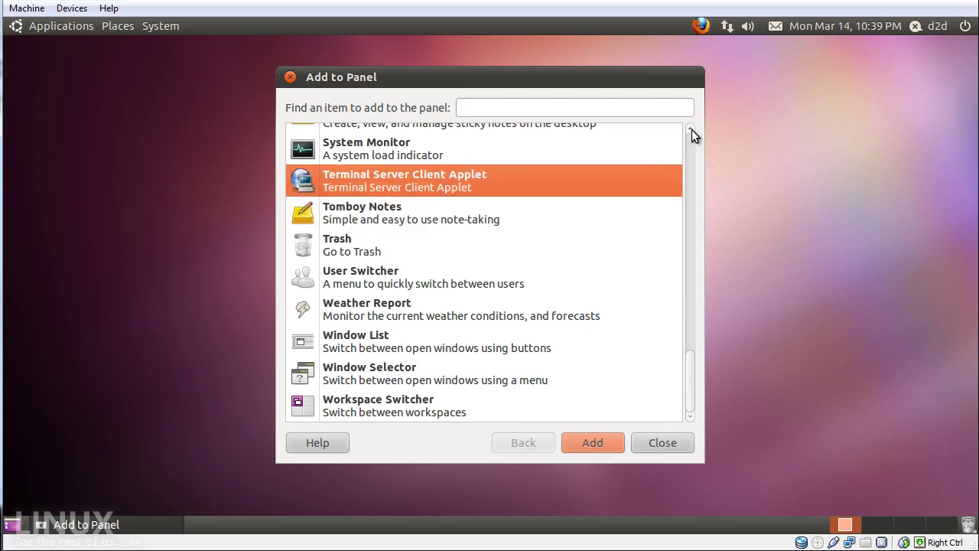
scroll(692, 130, up, 5)
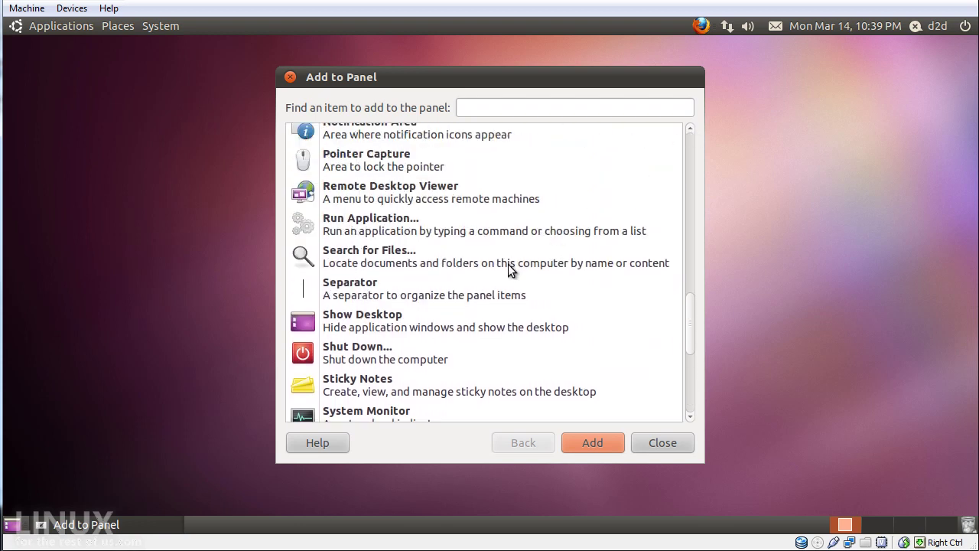
scroll(461, 280, down, 3)
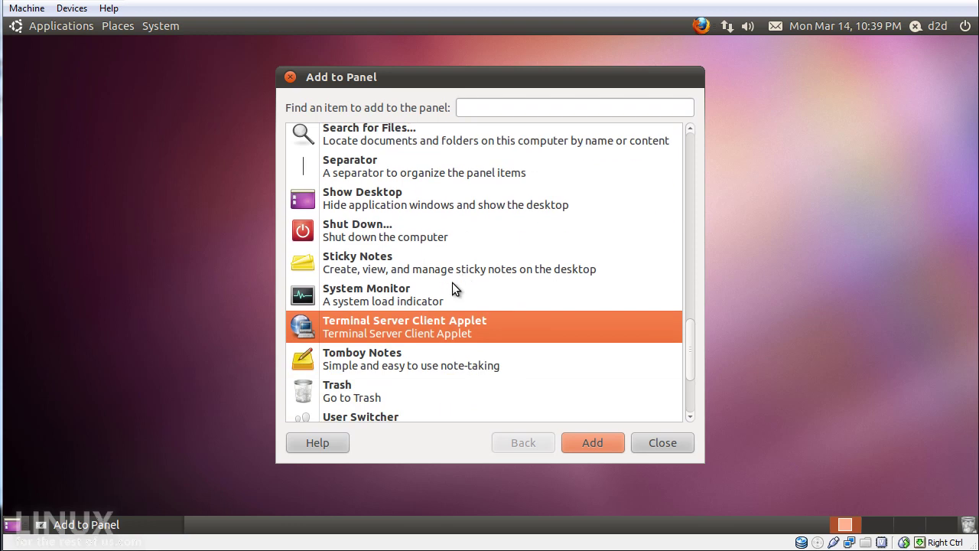
click(339, 296)
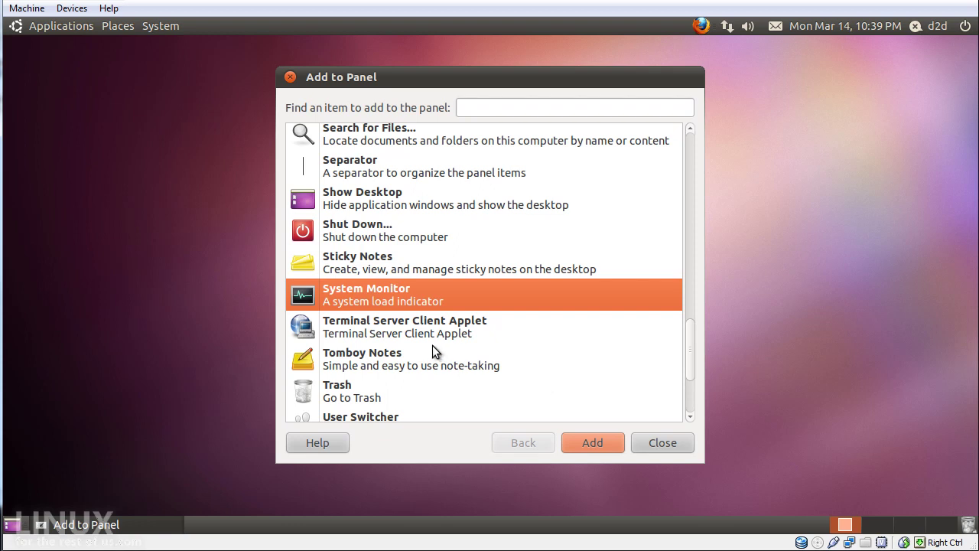
click(588, 446)
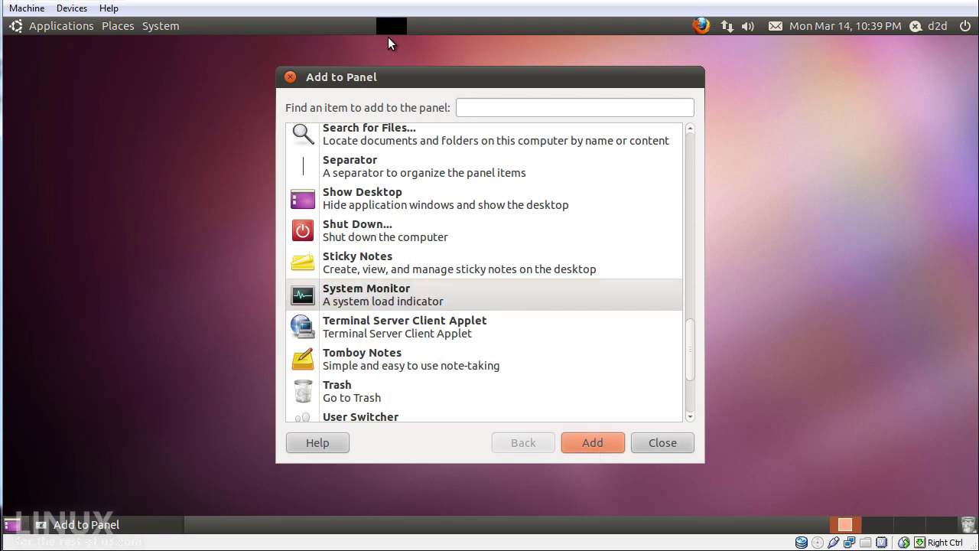
click(292, 77)
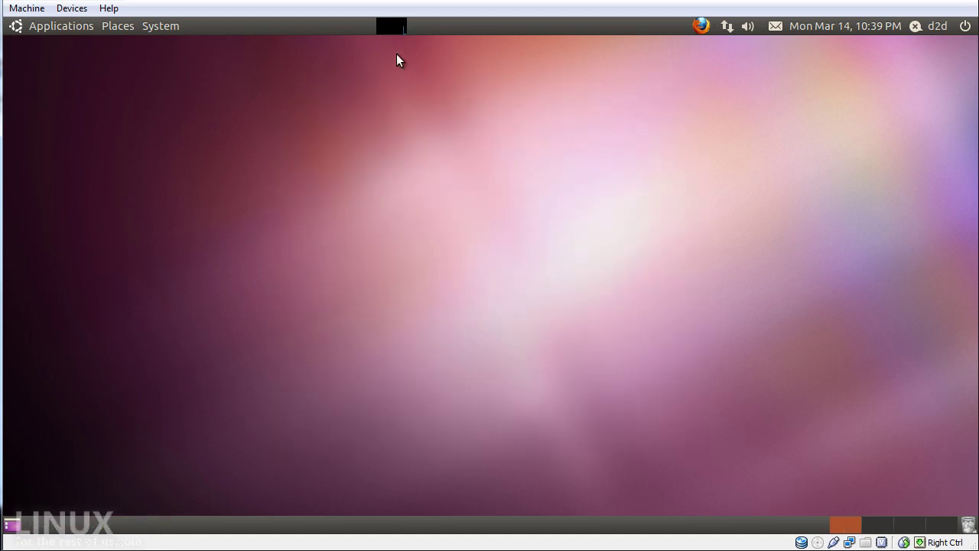
Step: Set the panel's System Monitor applet to also monitor Memory, Network, Swap Space, Load and Harddisk
mouse_move(397, 29)
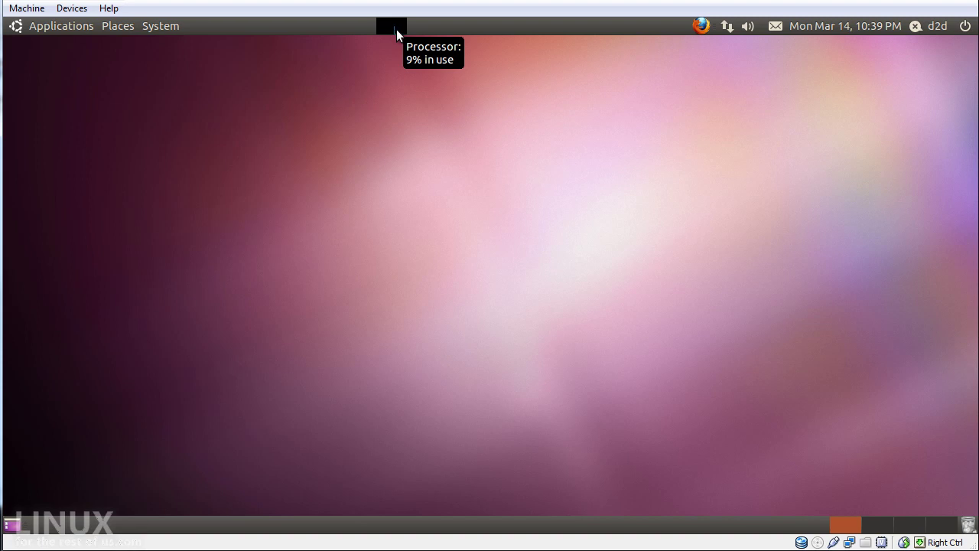
right_click(396, 29)
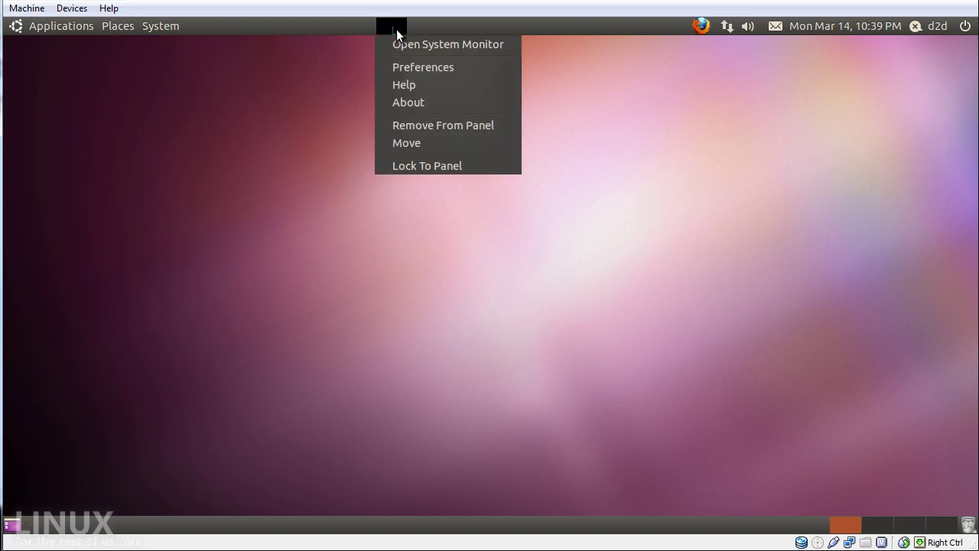
click(435, 68)
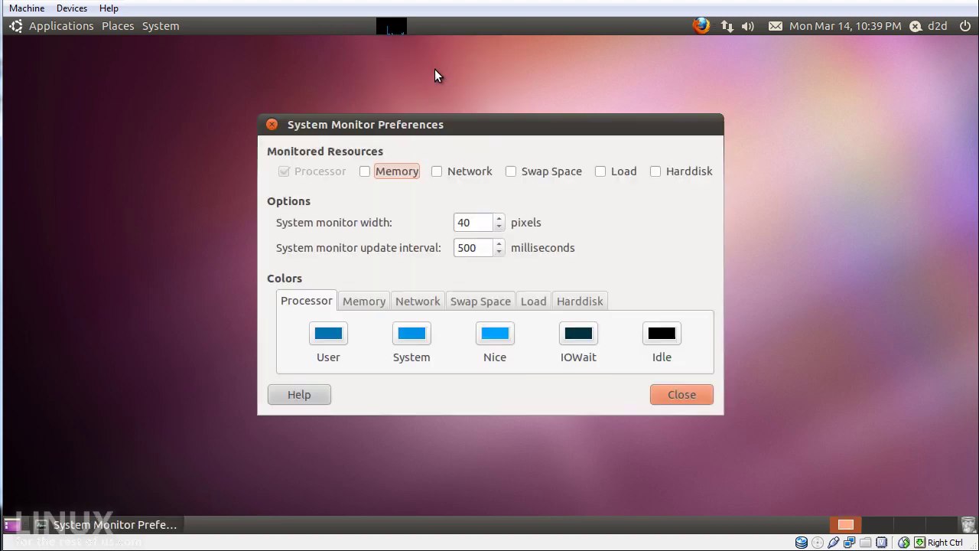
click(365, 171)
click(435, 172)
click(511, 175)
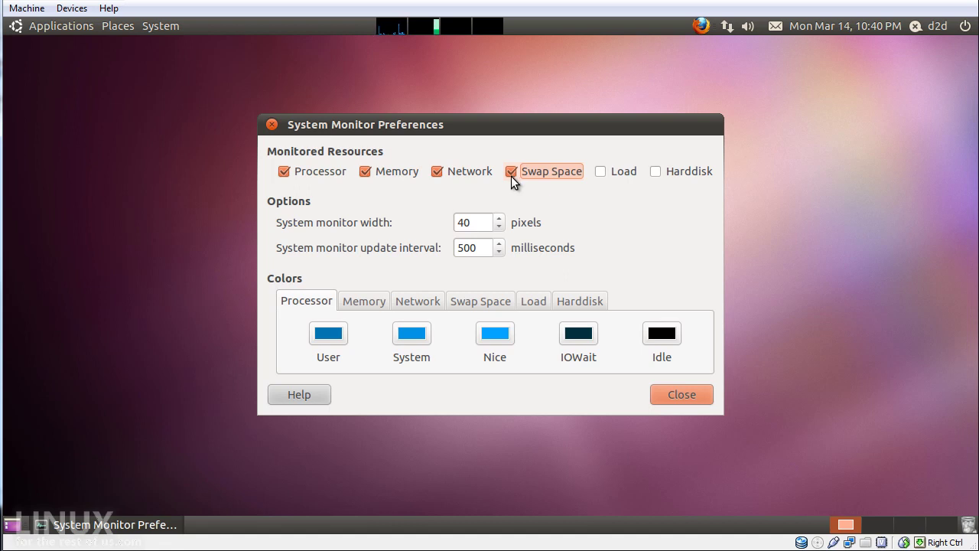
click(601, 174)
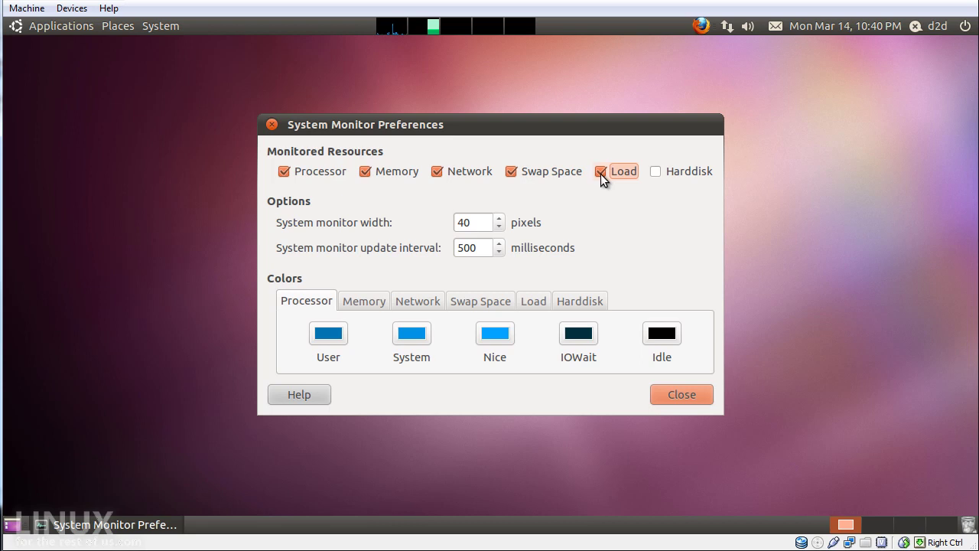
click(656, 172)
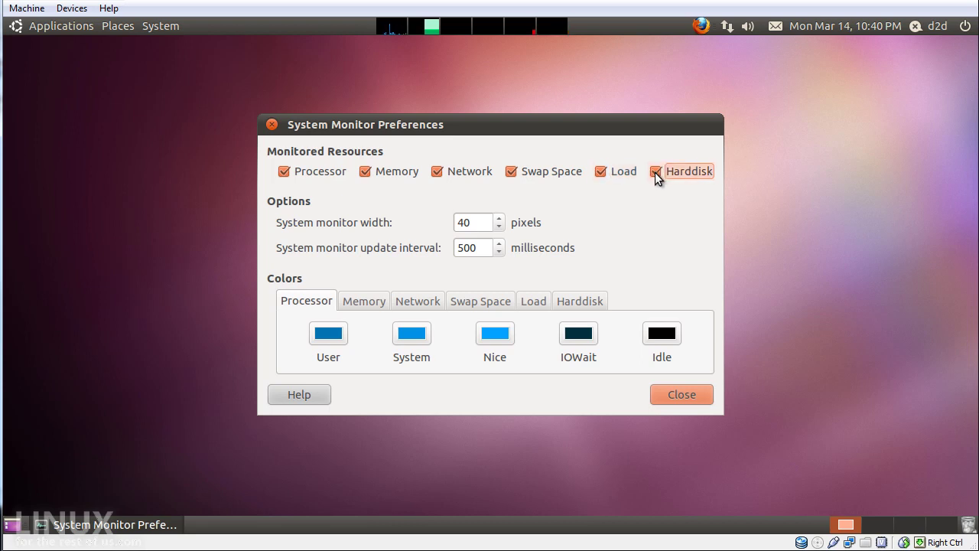
click(672, 396)
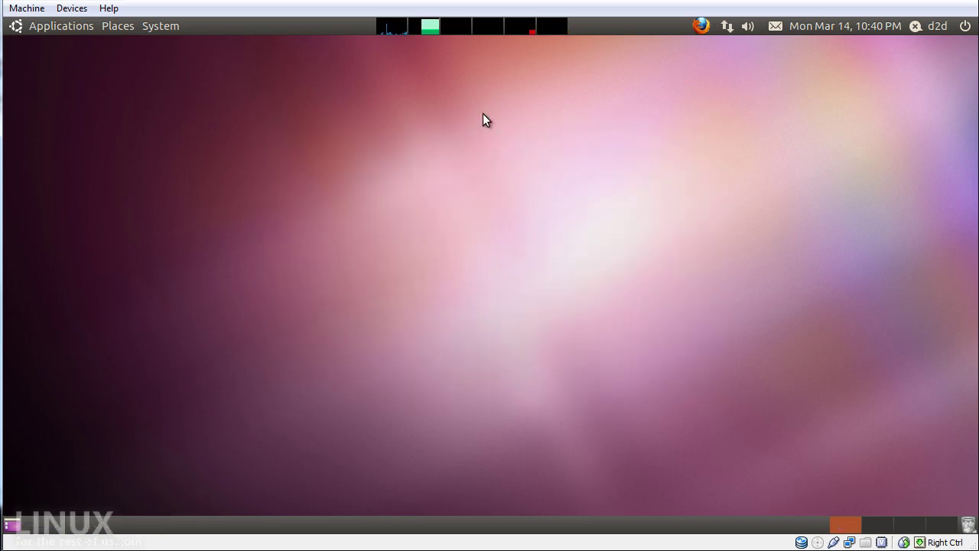
Step: Review the applet's Memory and Network colors, set the system monitor width to 80 pixels and close the preferences
mouse_move(545, 33)
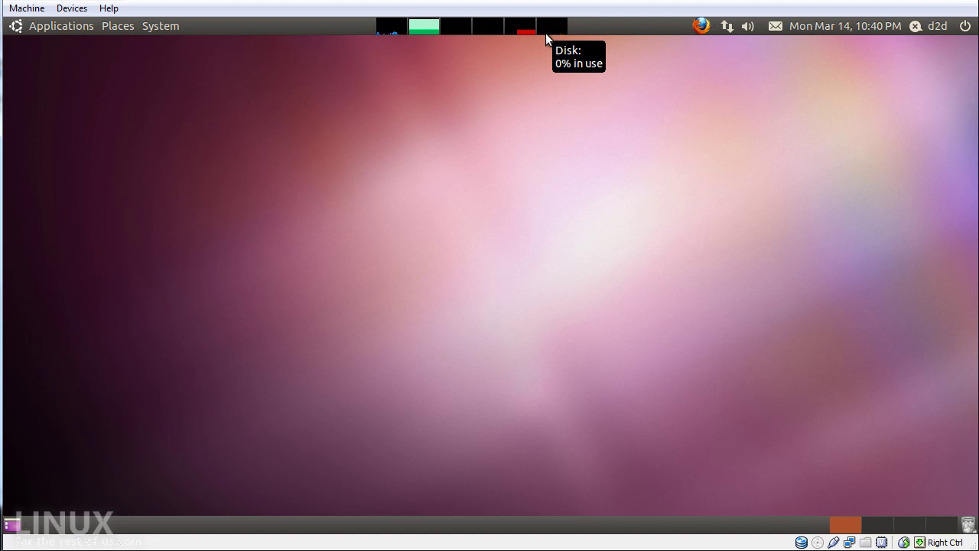
right_click(443, 30)
click(439, 67)
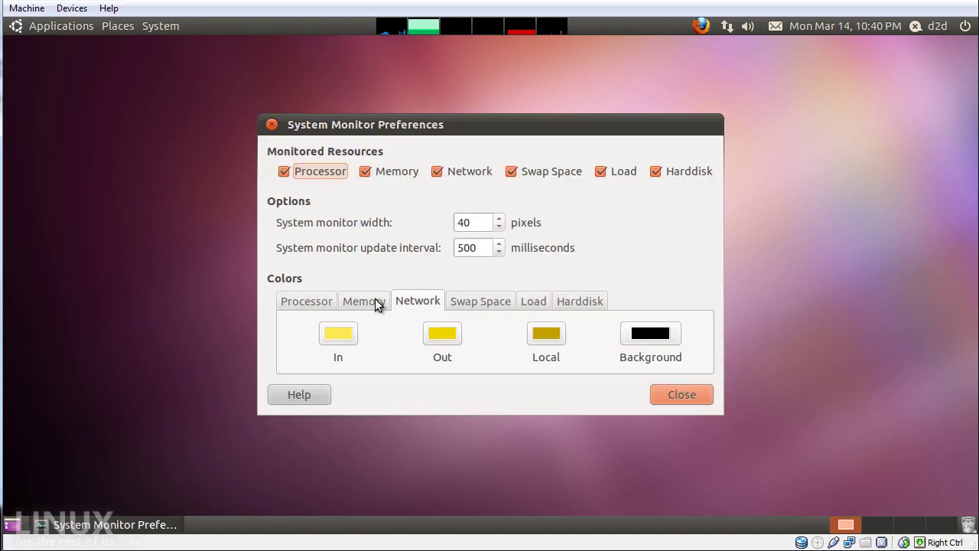
click(364, 301)
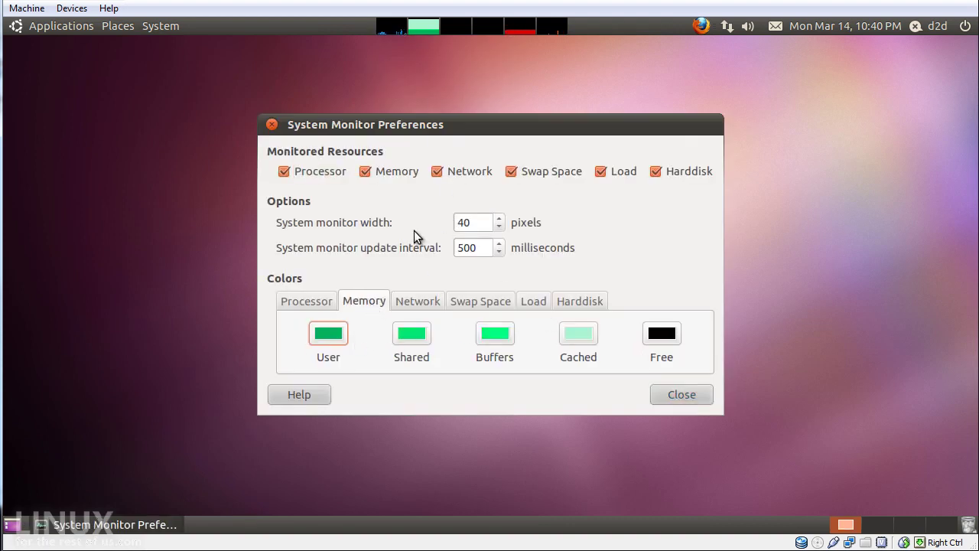
click(475, 224)
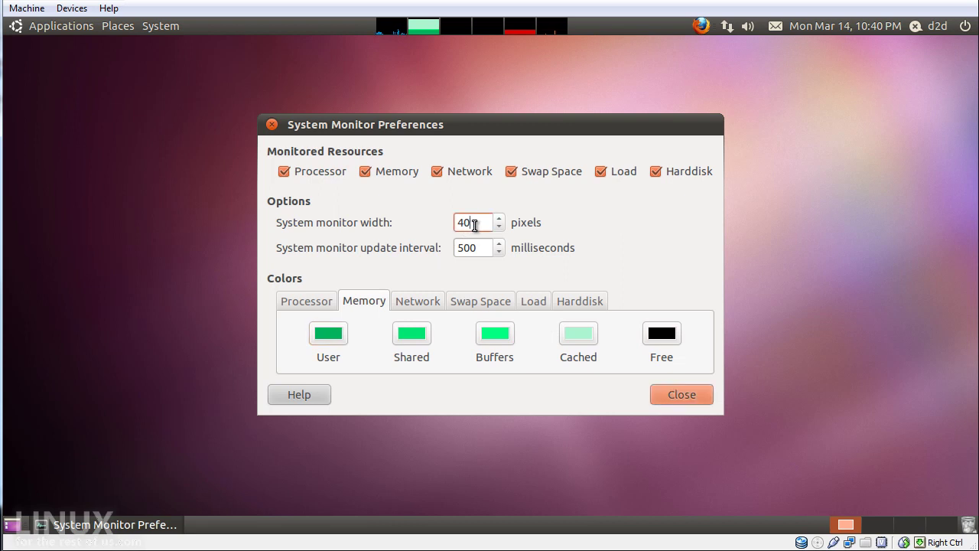
click(462, 174)
click(462, 174)
click(429, 299)
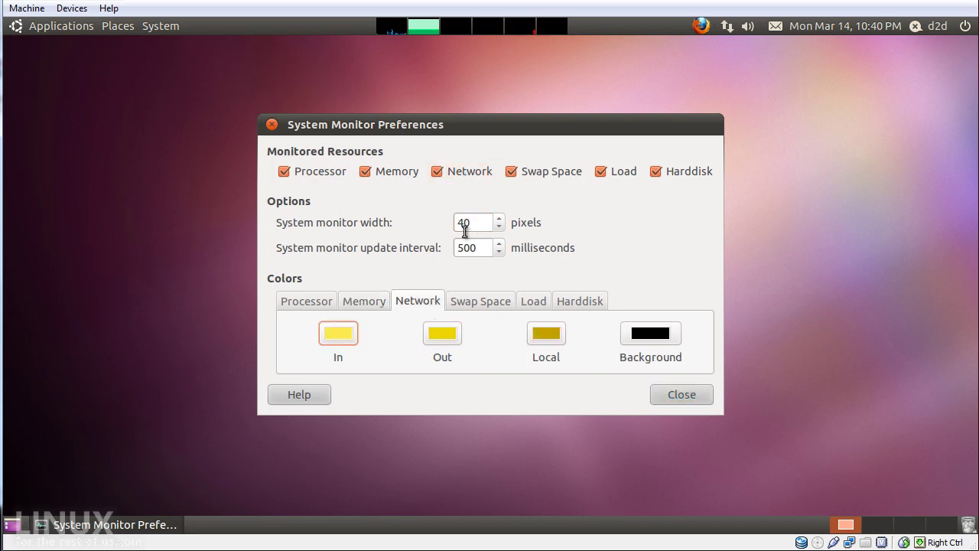
drag(480, 222, 444, 218)
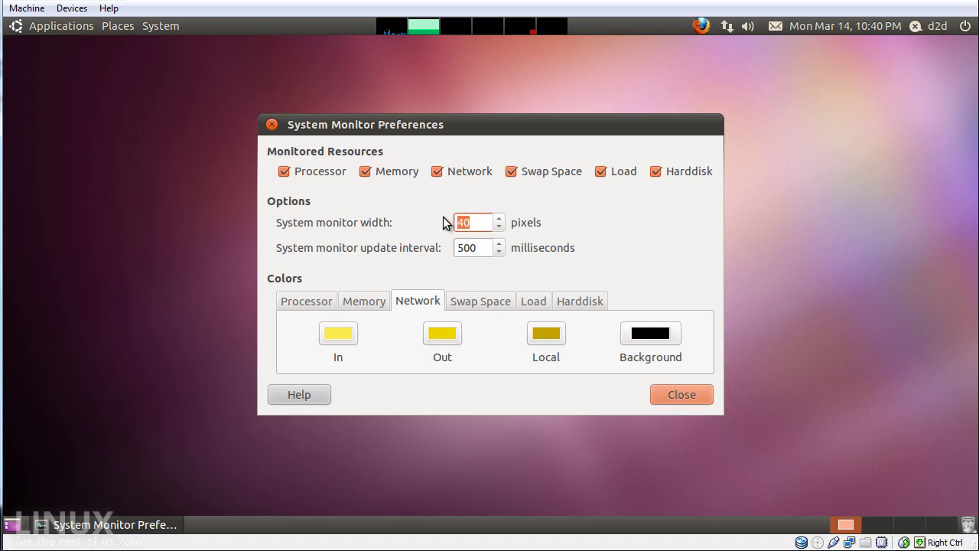
text(80)
key(Tab)
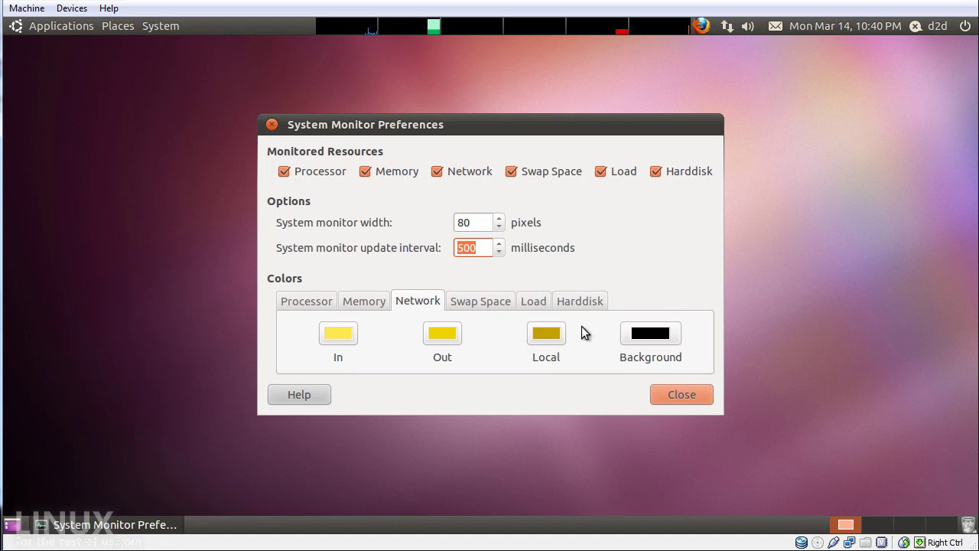
click(673, 393)
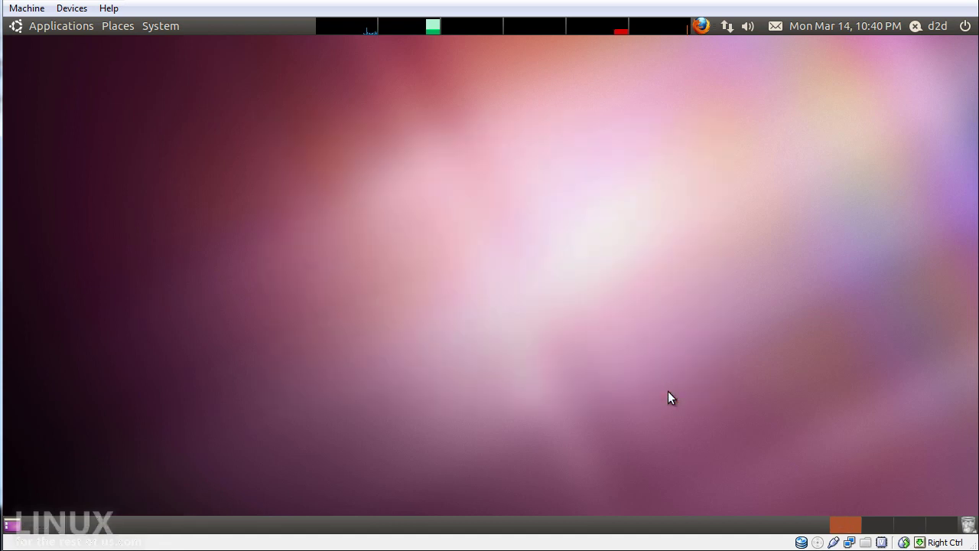
Step: Open the full System Monitor from the panel applet and view the system's release, hardware and status information
right_click(450, 28)
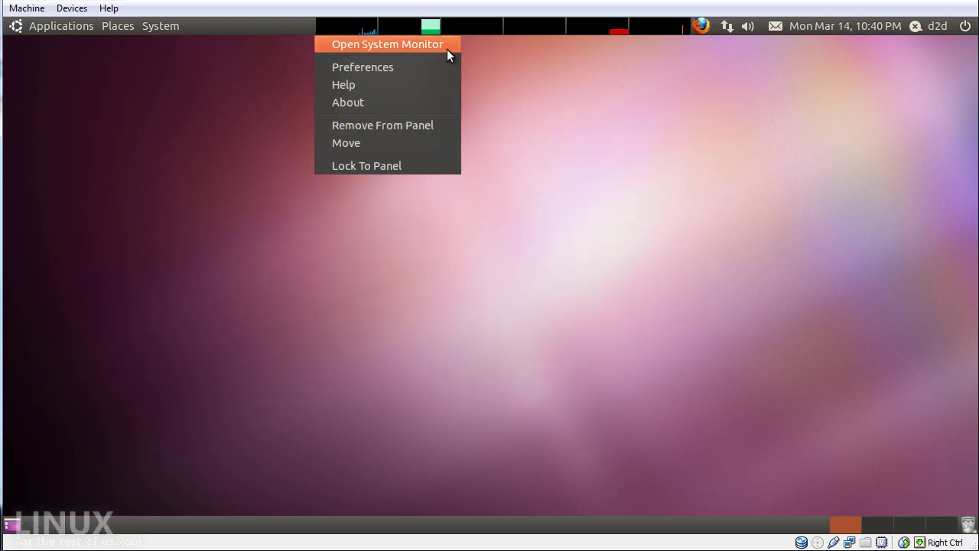
click(520, 57)
click(472, 26)
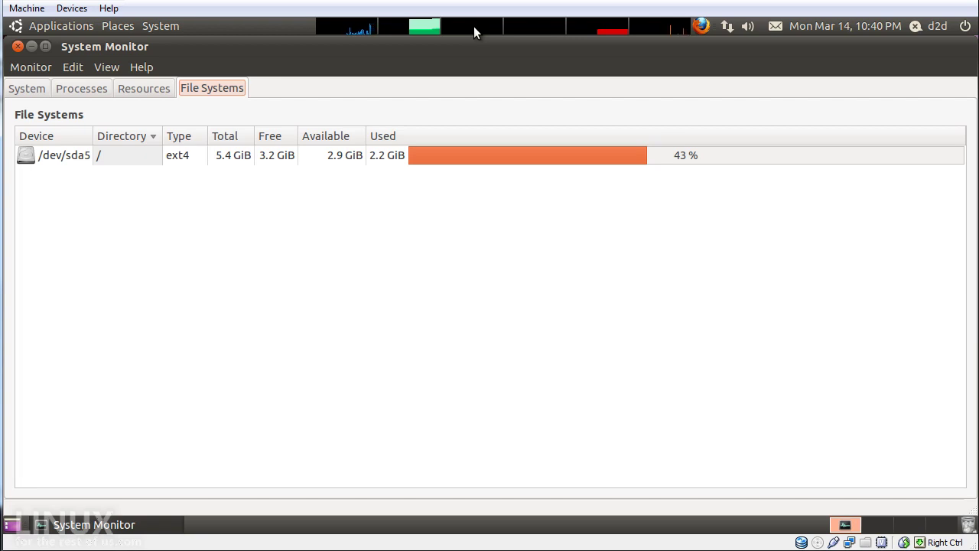
click(260, 42)
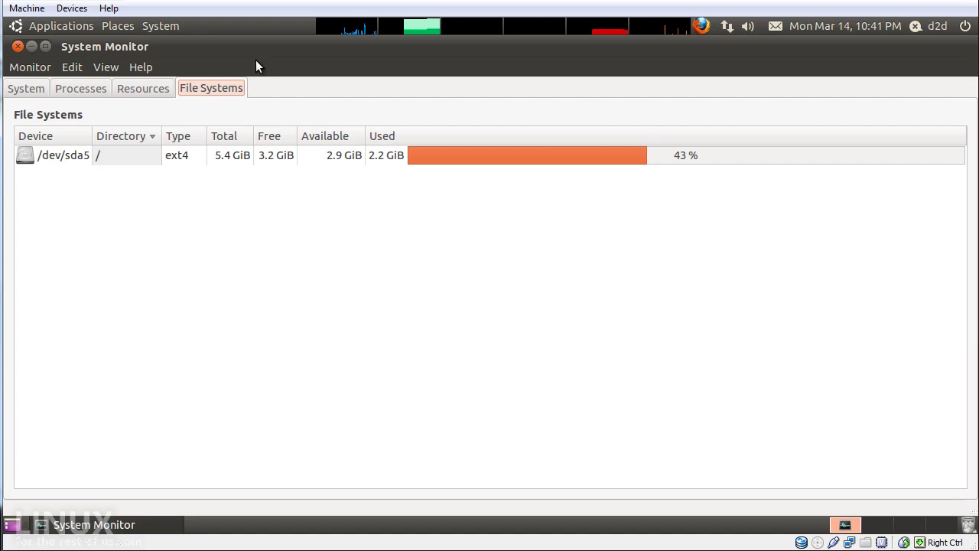
click(34, 89)
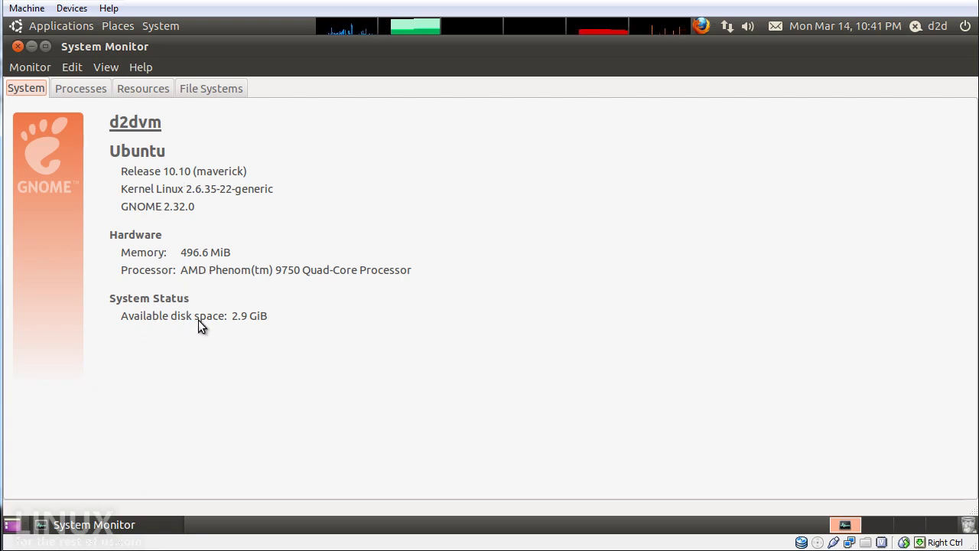
Step: Examine the list of running processes and the actions available for the multiload-applet-2 process
click(75, 89)
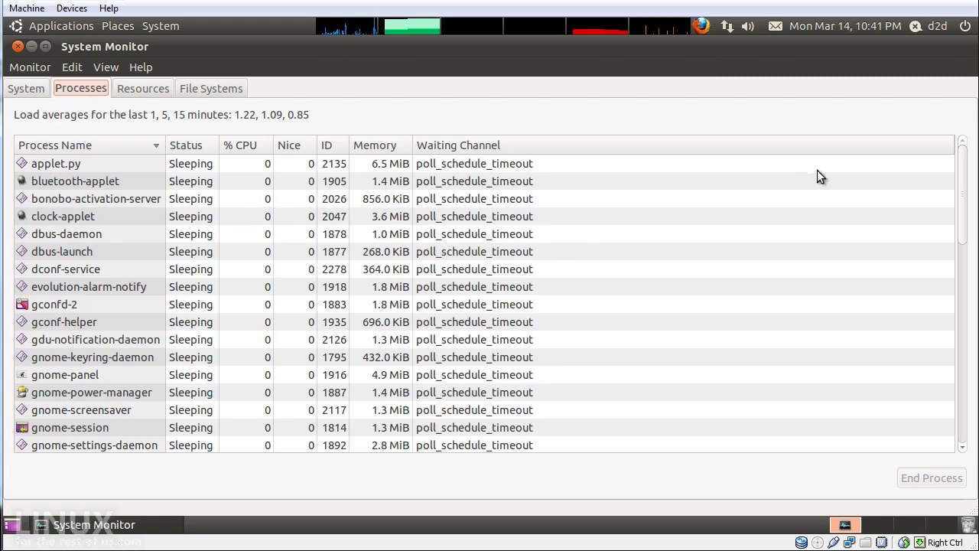
drag(961, 184, 784, 311)
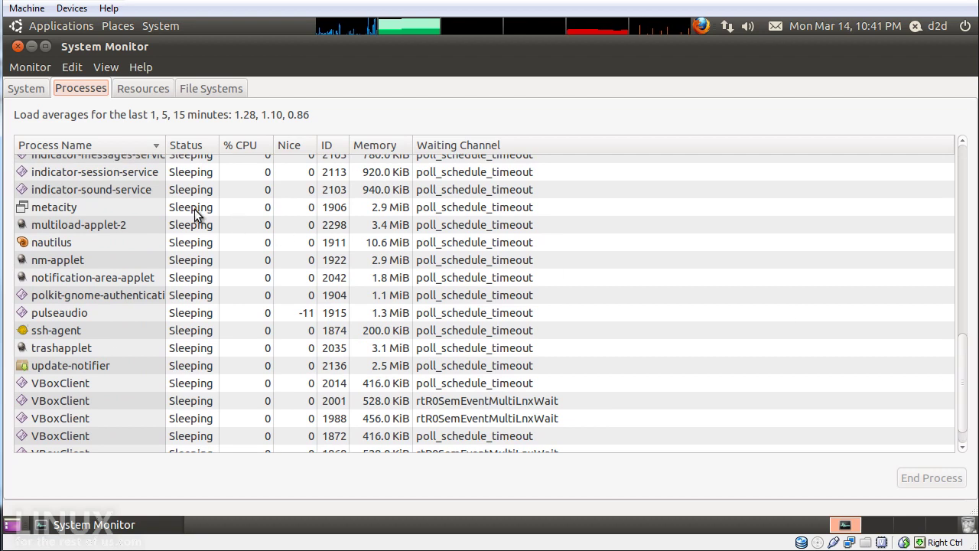
right_click(75, 229)
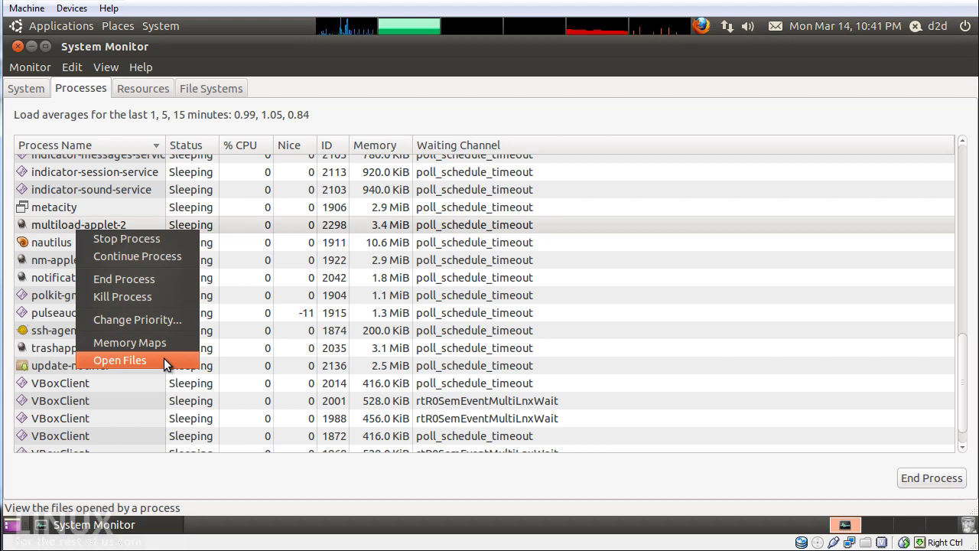
Step: View the resource history graphs and the file systems, and narrow the System Monitor window to about 60% of the screen width
click(140, 85)
click(141, 88)
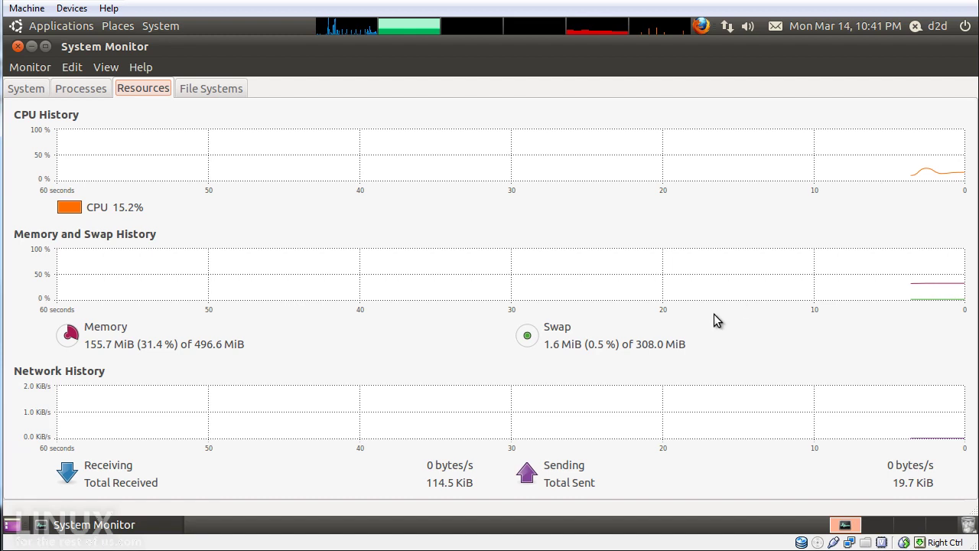
click(223, 88)
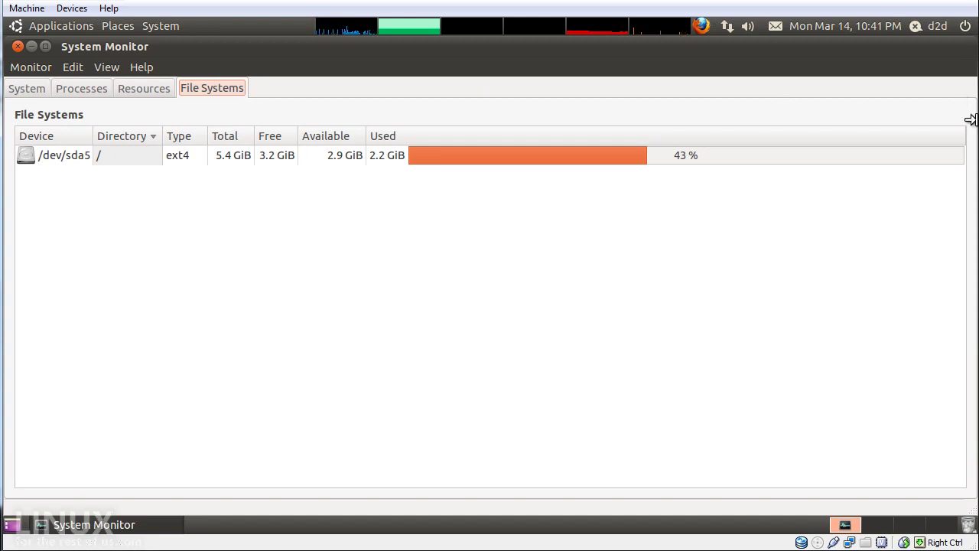
drag(971, 119, 589, 156)
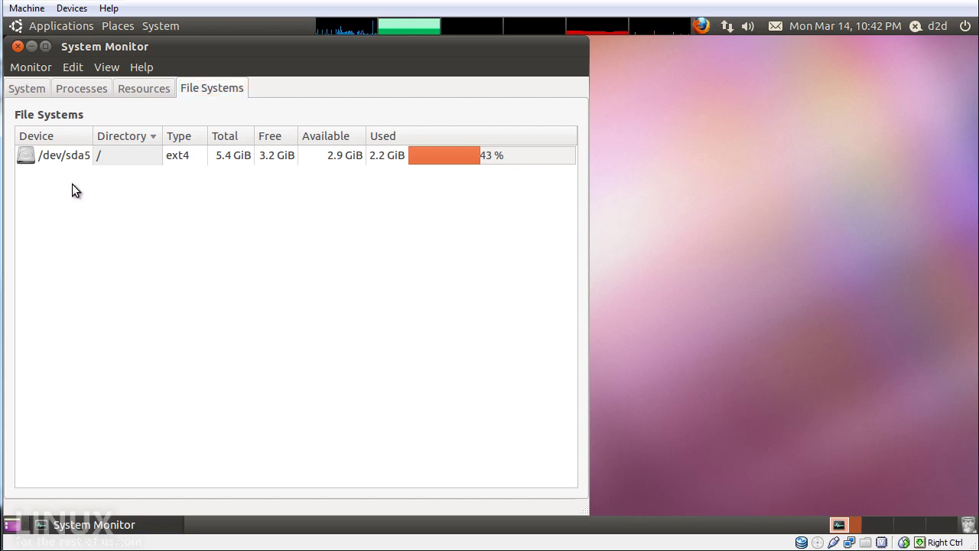
Step: Close the System Monitor window and remove the system monitor applet from the top panel
click(18, 46)
right_click(398, 26)
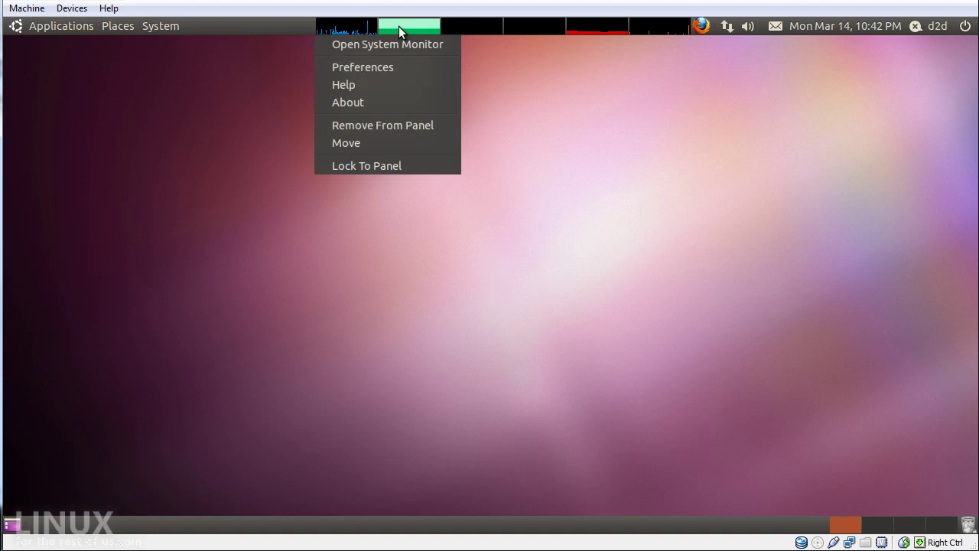
click(395, 127)
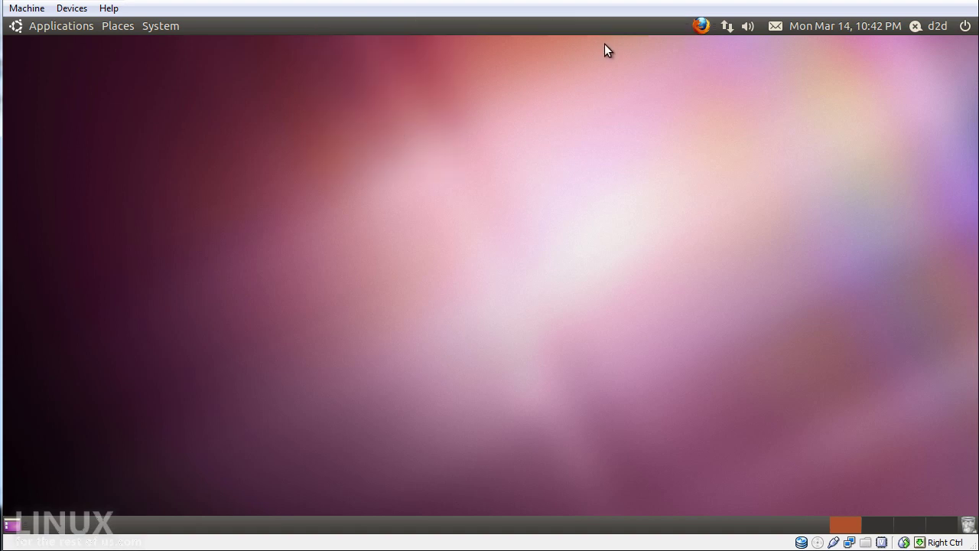
Step: Unlock the clock from the top panel and move it to the bottom panel, beside the workspace switcher
right_click(789, 26)
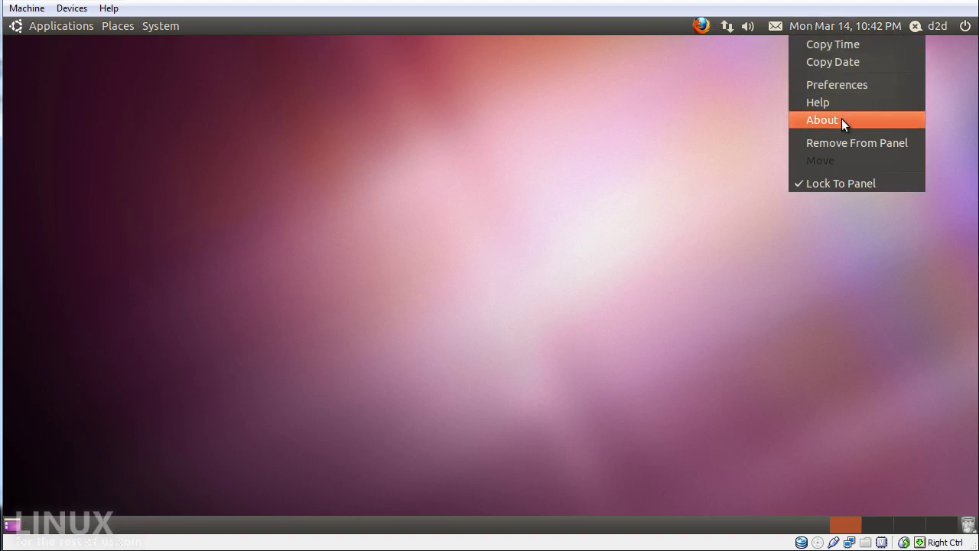
click(847, 181)
right_click(802, 28)
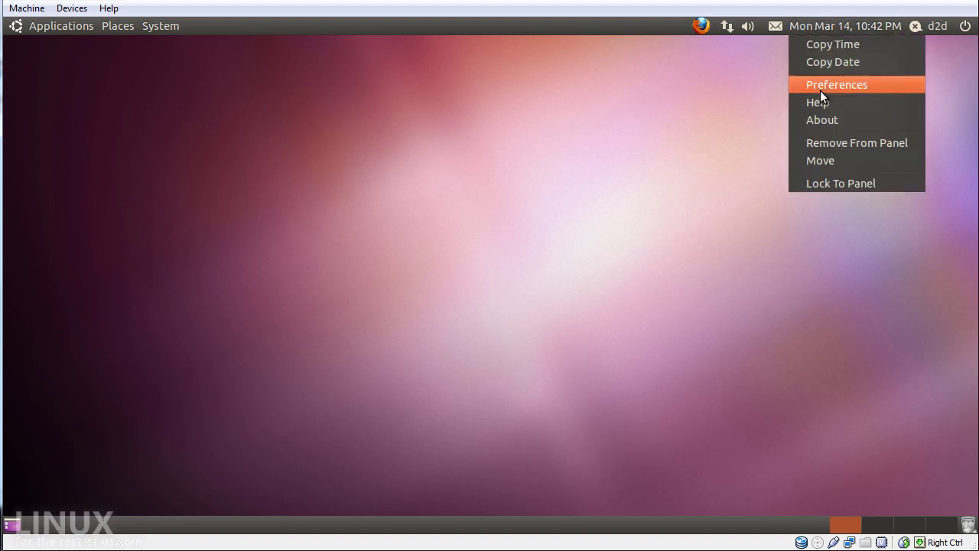
click(823, 162)
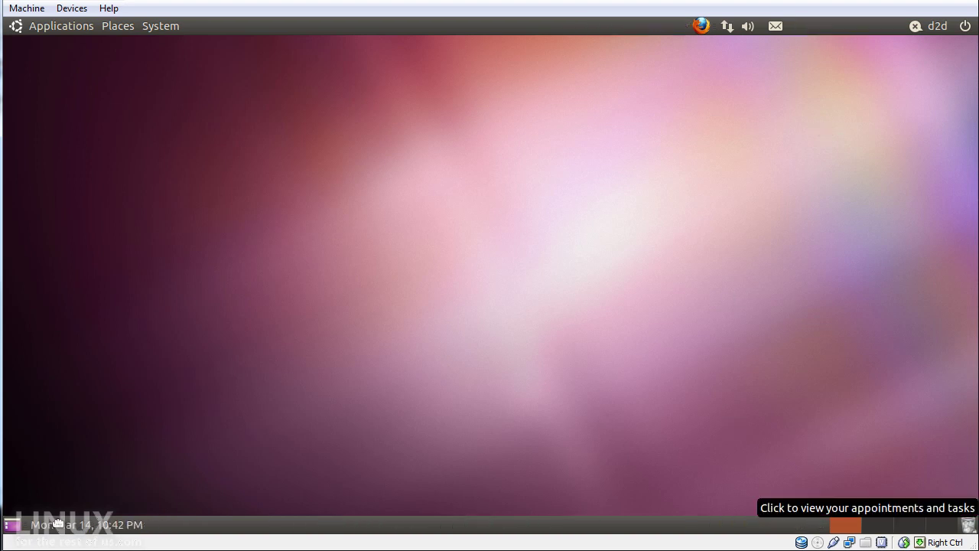
click(788, 509)
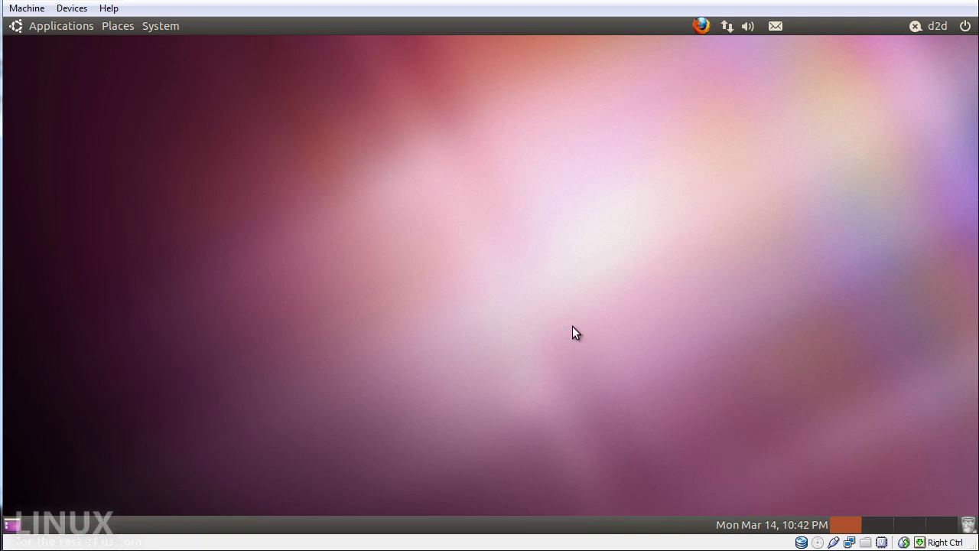
Step: Turn on Autohide for the bottom panel and close its properties
right_click(391, 30)
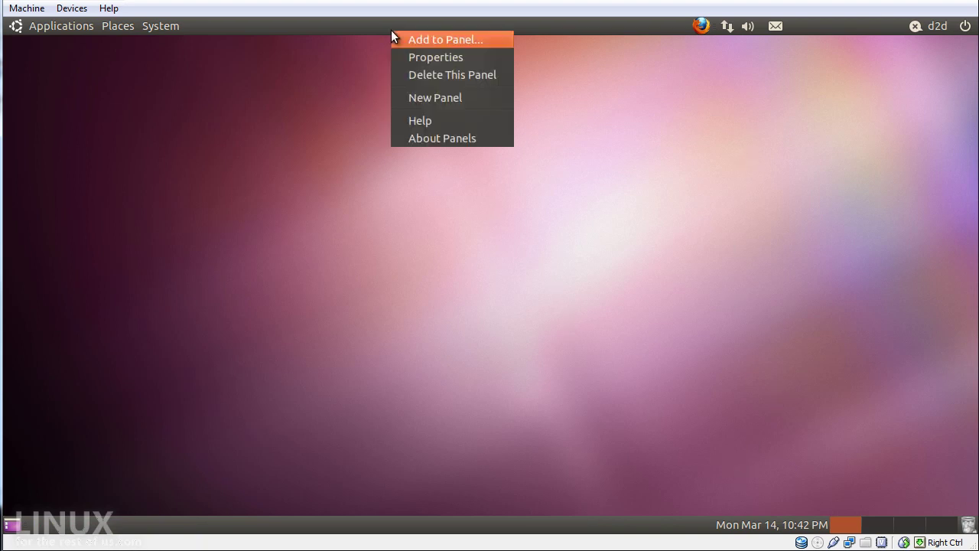
click(413, 526)
right_click(415, 527)
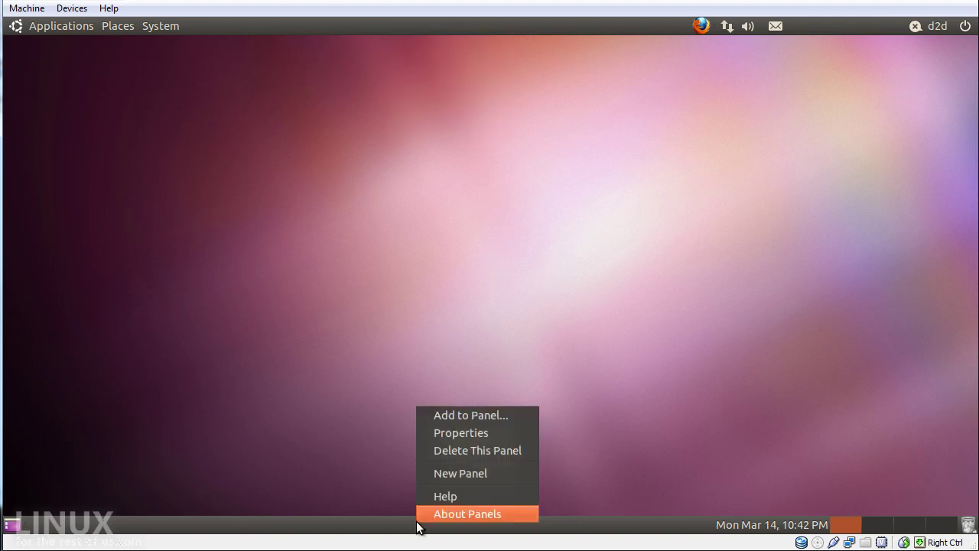
click(456, 432)
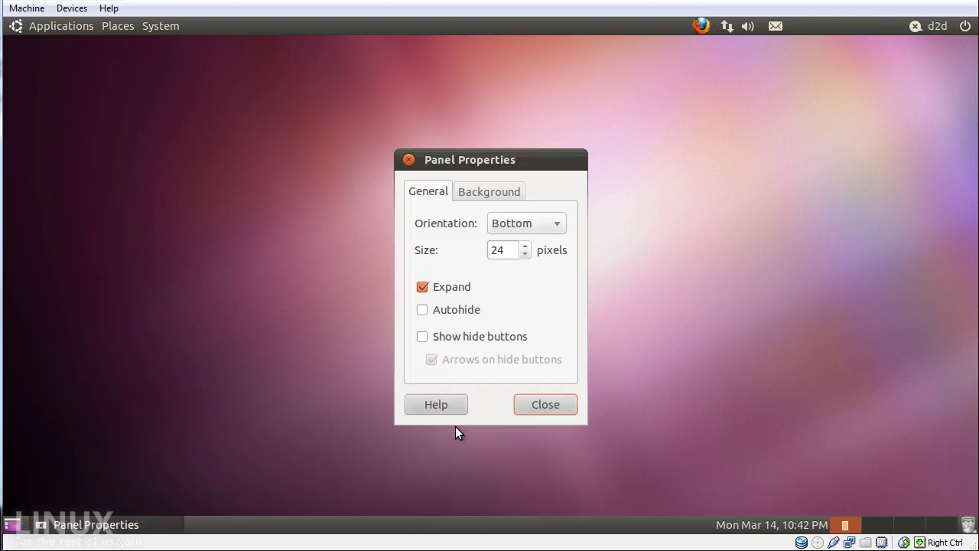
click(422, 311)
click(531, 404)
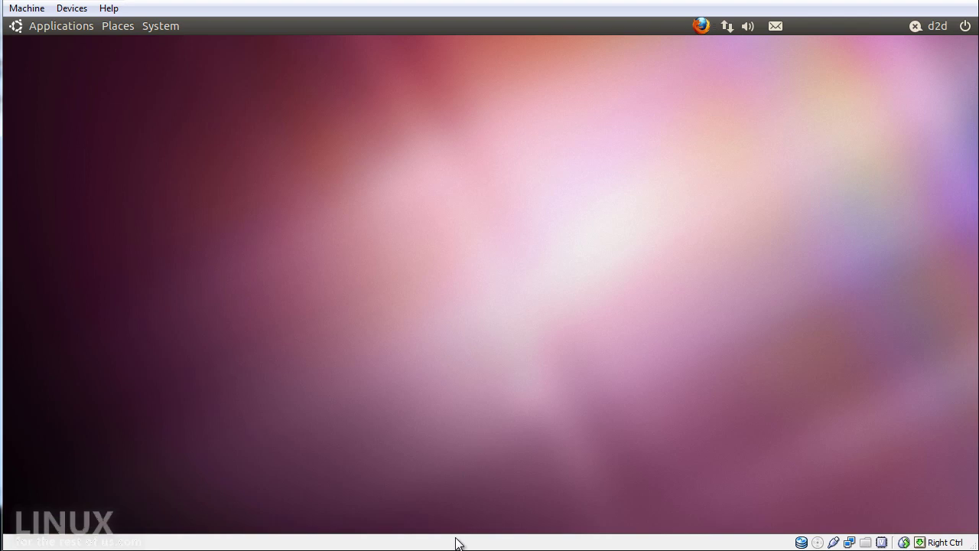
Step: Reveal the hidden bottom panel, turn off its Autohide option and enable Show hide buttons with arrows
mouse_move(459, 545)
right_click(459, 526)
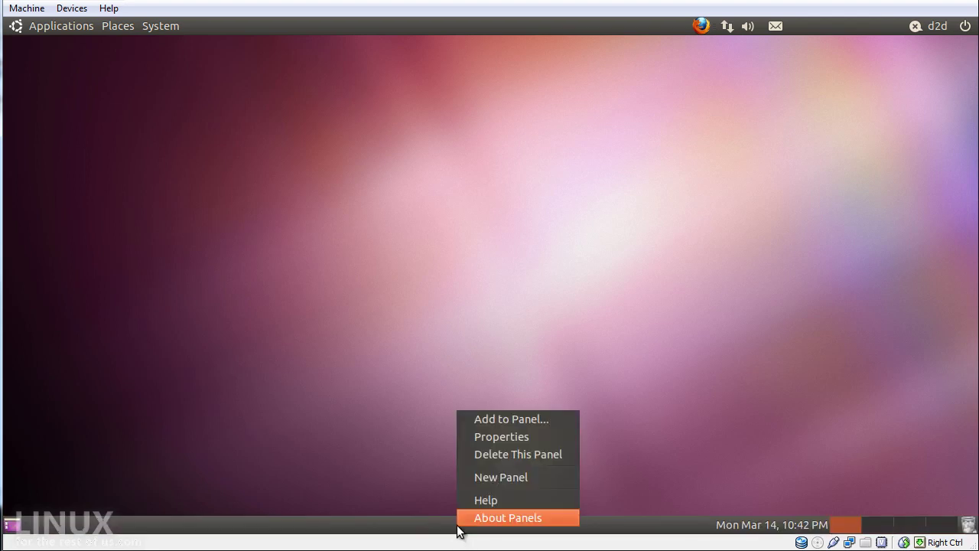
click(479, 441)
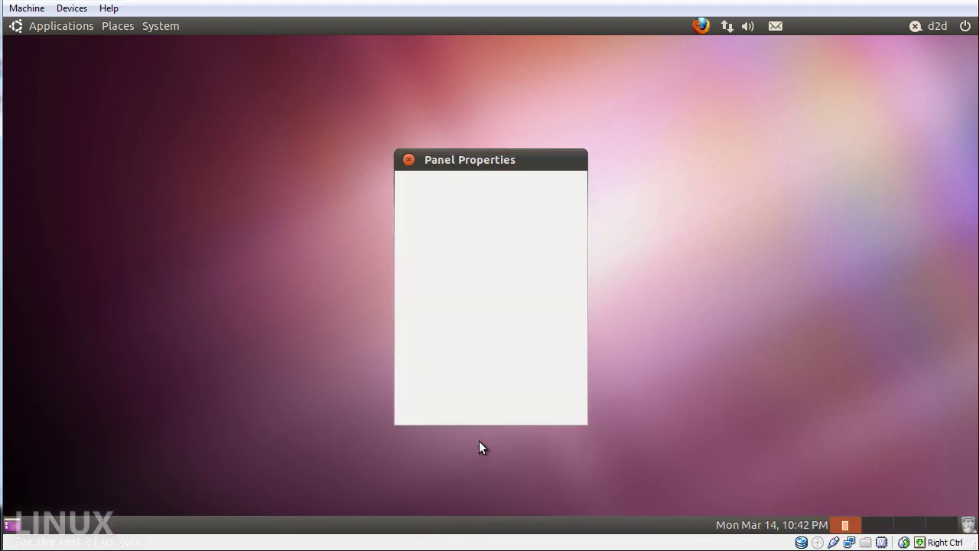
click(423, 311)
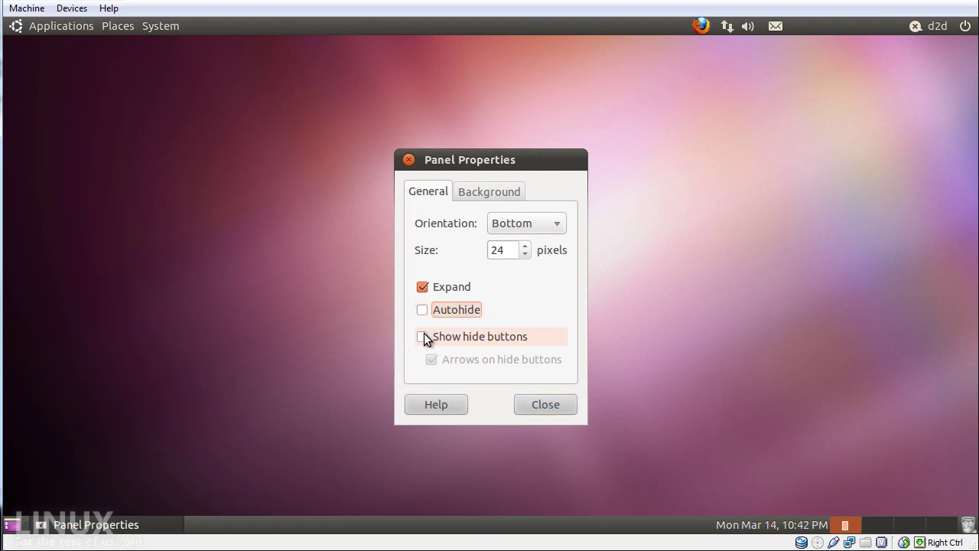
click(424, 334)
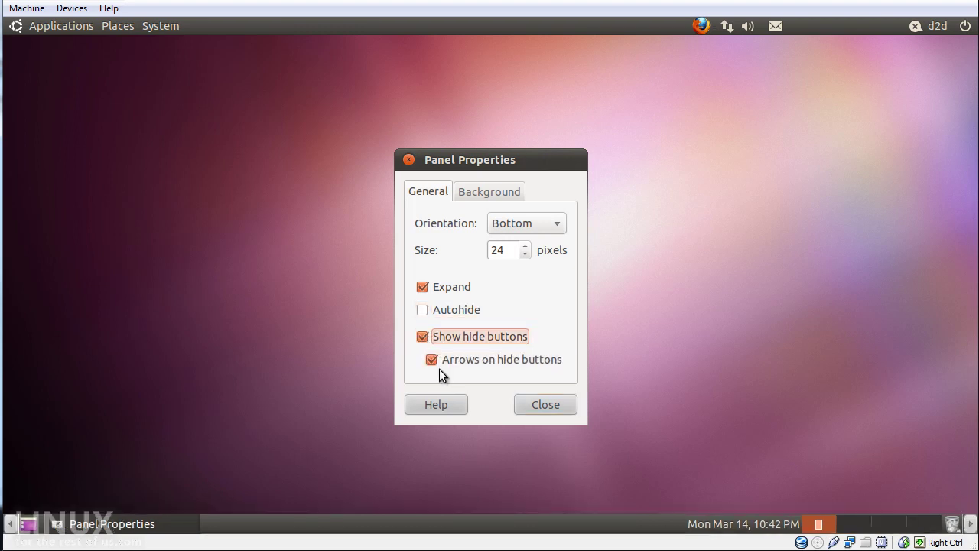
click(540, 405)
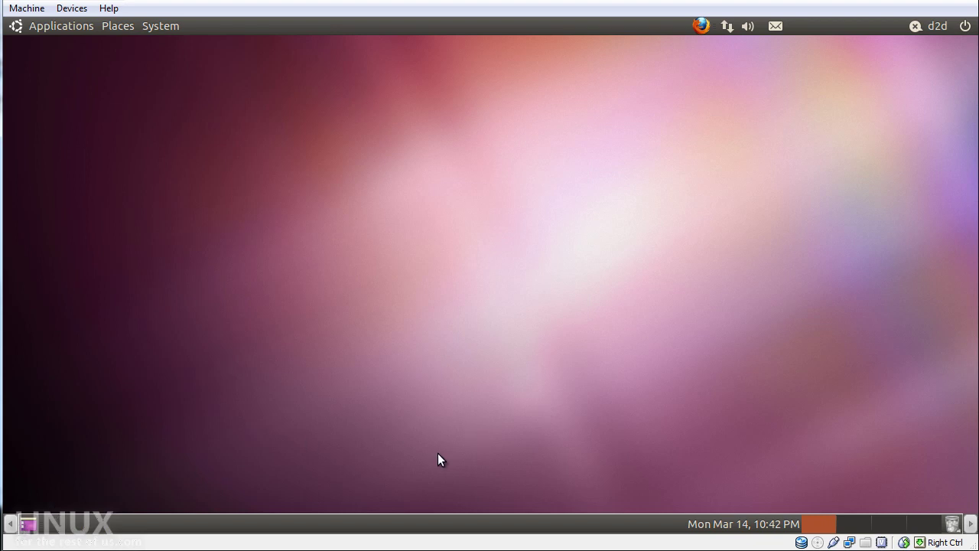
Step: Collapse and restore the bottom panel with the hide button at each of its ends
click(971, 526)
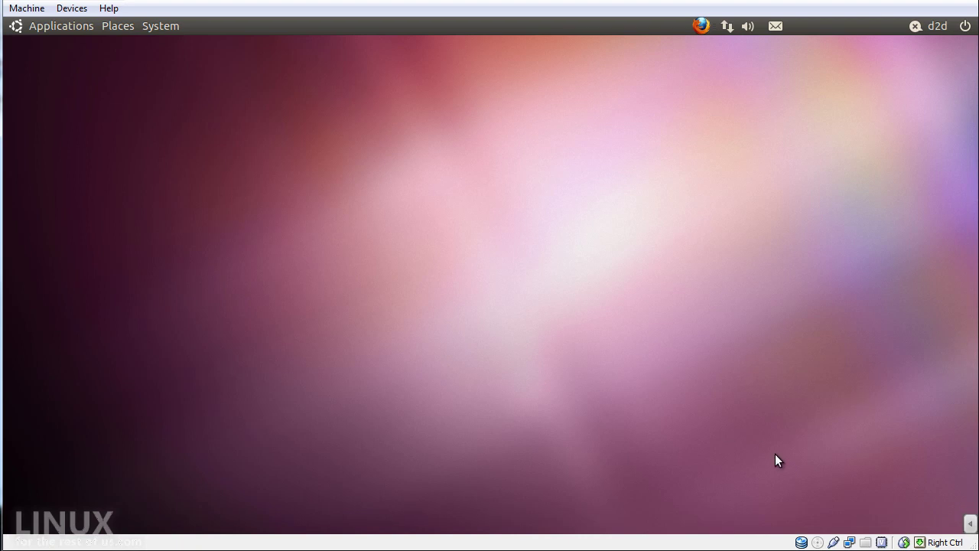
click(970, 523)
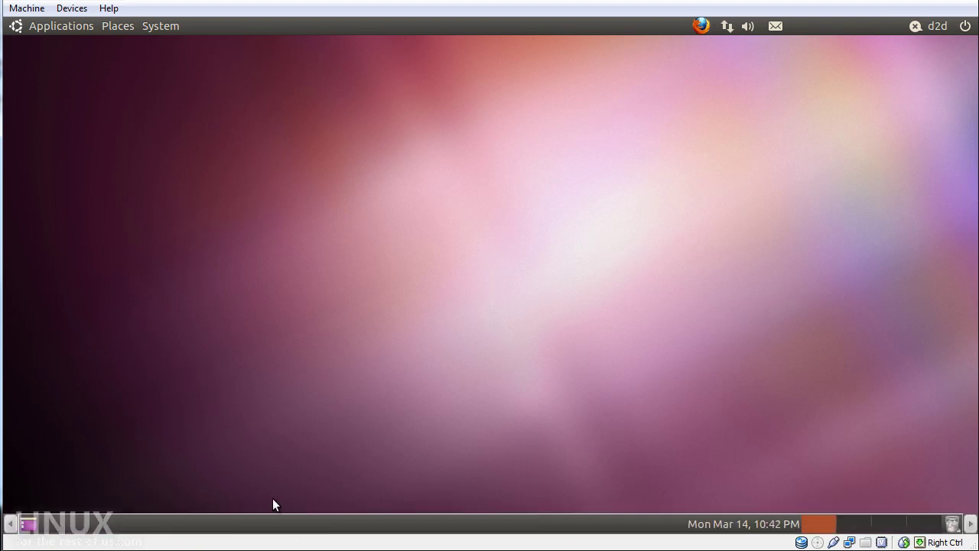
click(10, 524)
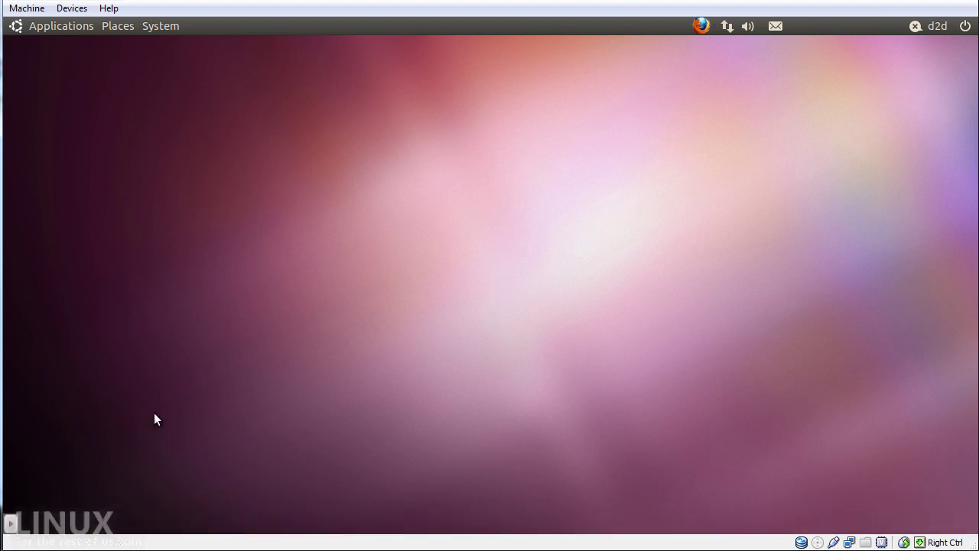
click(10, 524)
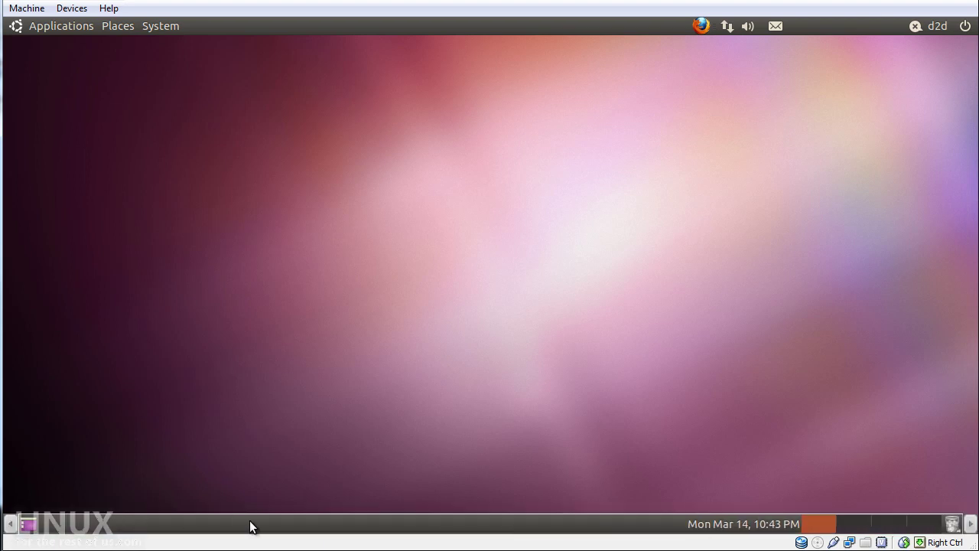
Step: Turn off Show hide buttons in the bottom panel's properties
right_click(298, 528)
click(335, 440)
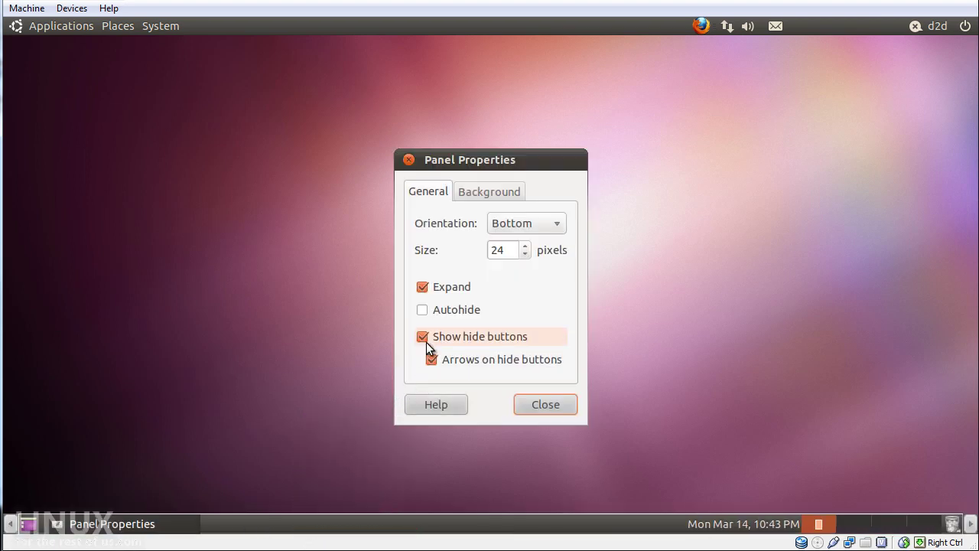
click(426, 340)
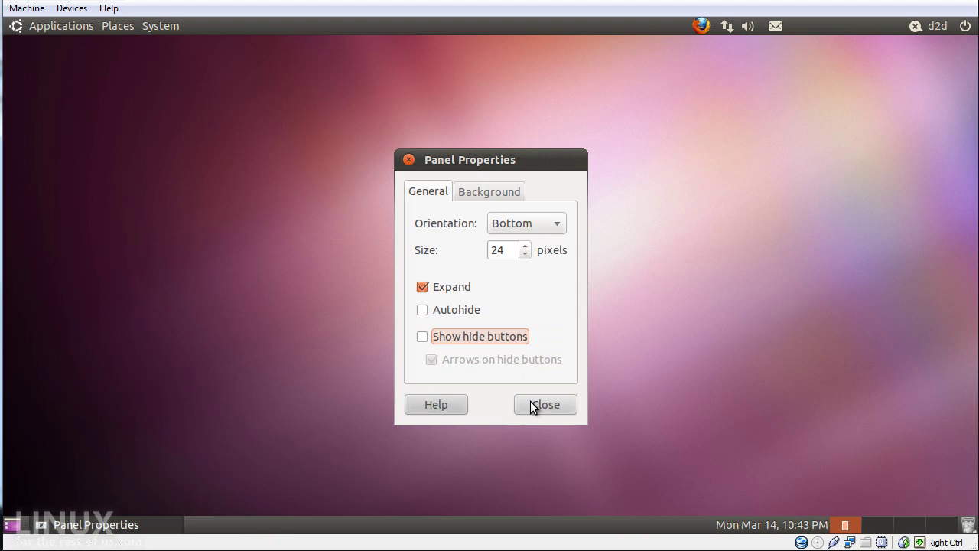
Step: Give the bottom panel a fully opaque solid background in the near-black color #241A1A
click(479, 193)
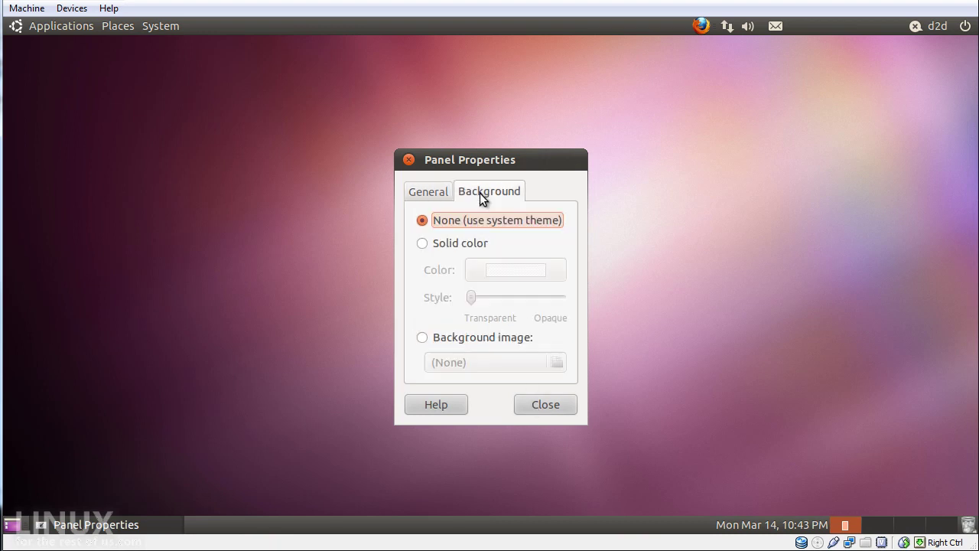
click(459, 247)
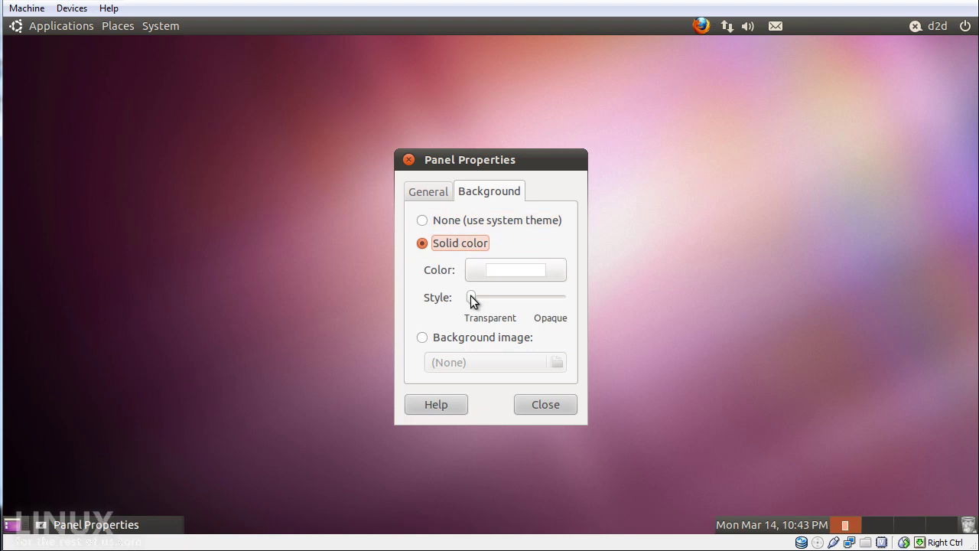
drag(476, 299, 573, 306)
click(520, 274)
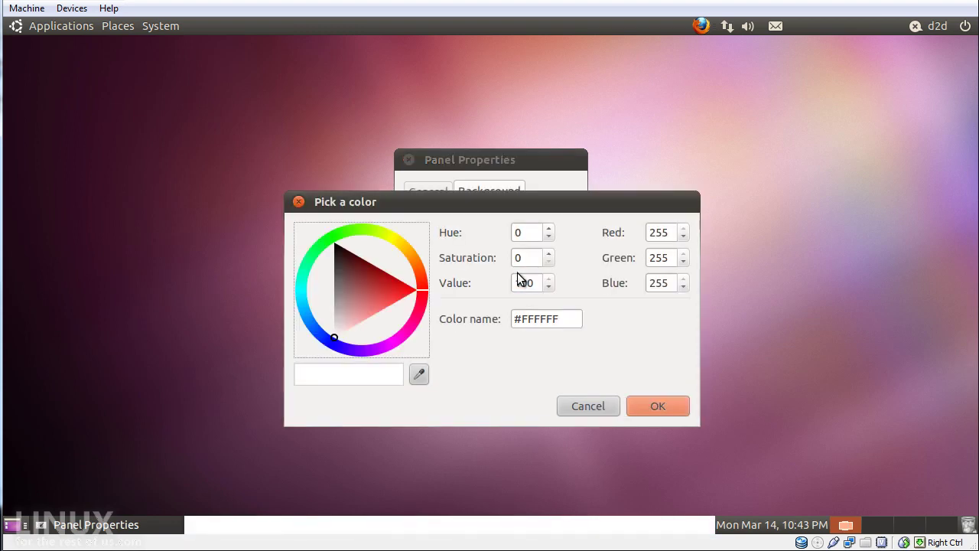
drag(391, 290, 337, 252)
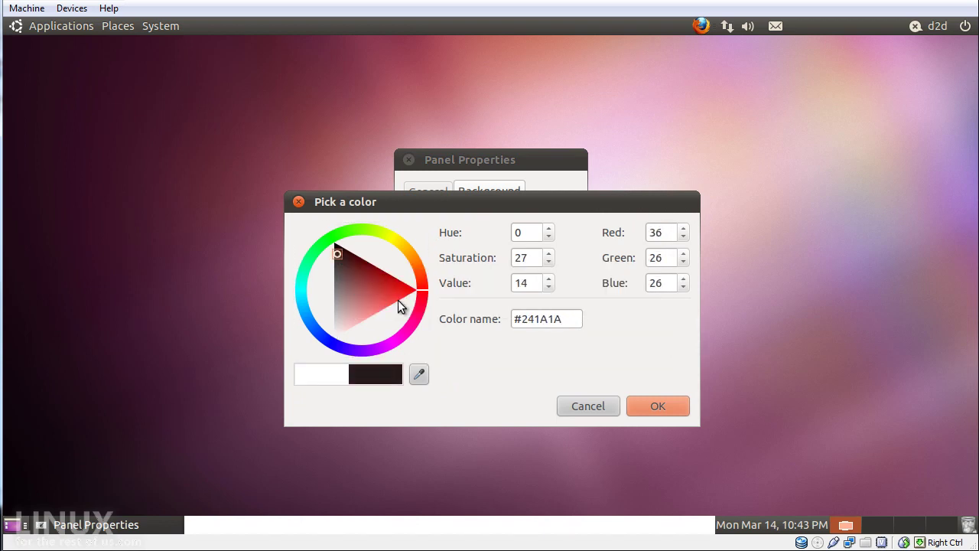
click(633, 403)
Step: Try a fully transparent style for the solid background, restore None (use system theme) and close the panel properties
drag(562, 302, 468, 309)
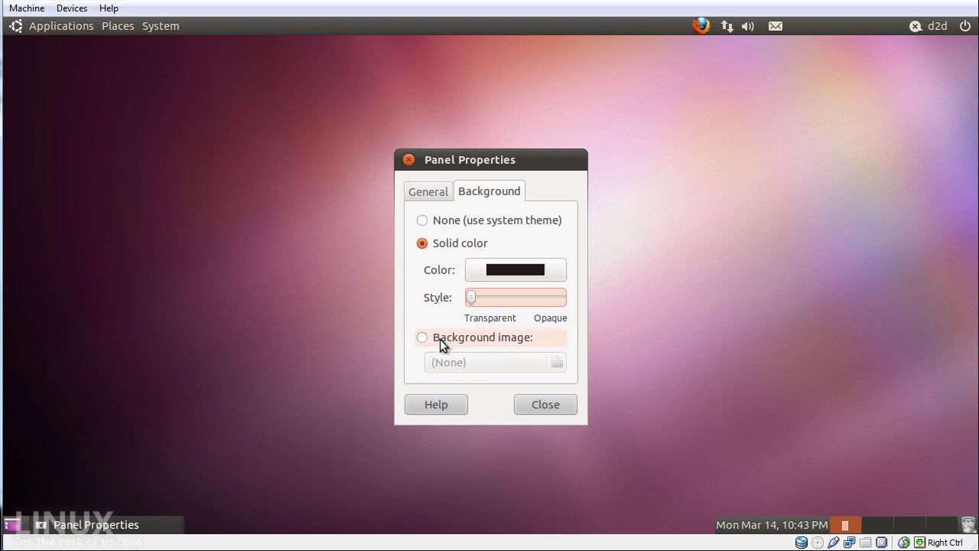
click(422, 221)
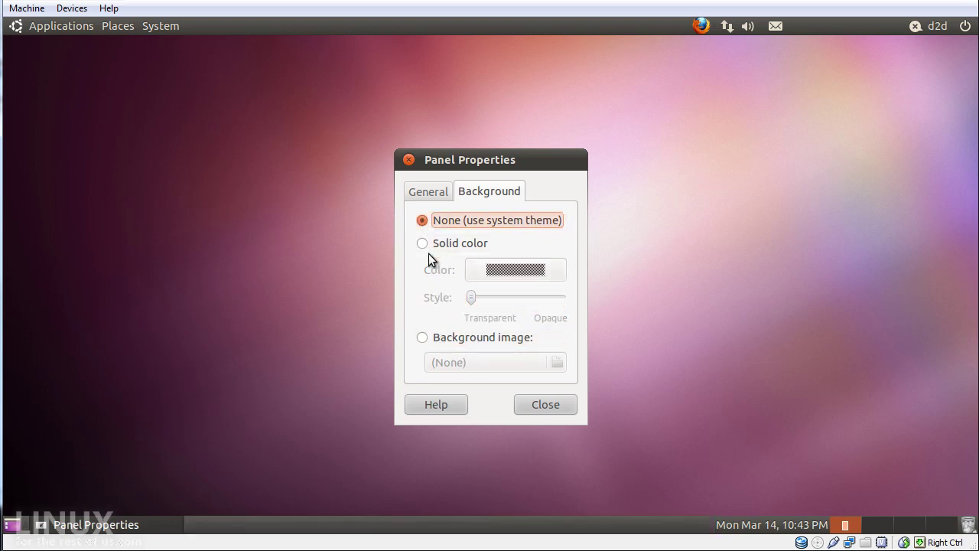
click(532, 404)
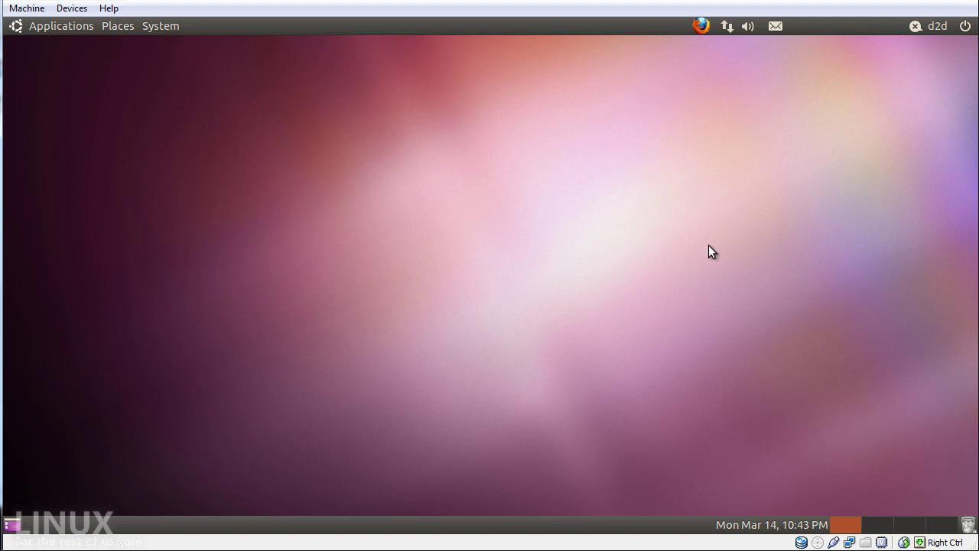
Step: View the session menu with its lock, log out, suspend, restart and shut down options
click(964, 28)
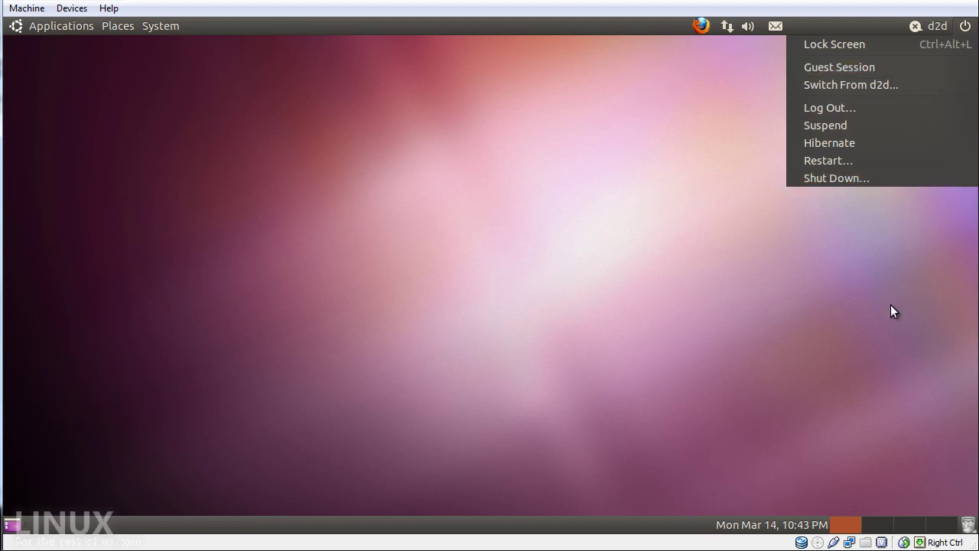
click(850, 373)
Step: Move the clock from the bottom panel back to the top panel beside the mail indicator and lock it there
right_click(759, 524)
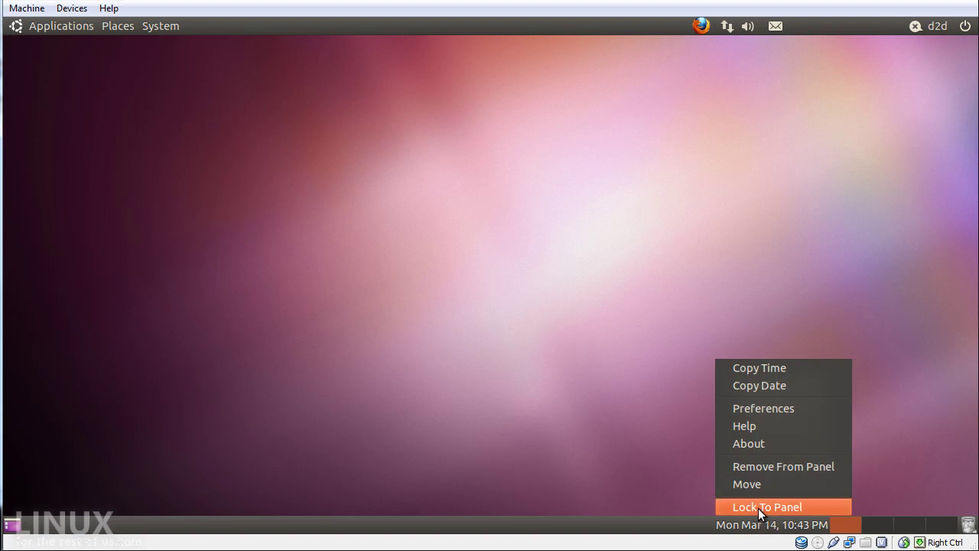
click(762, 483)
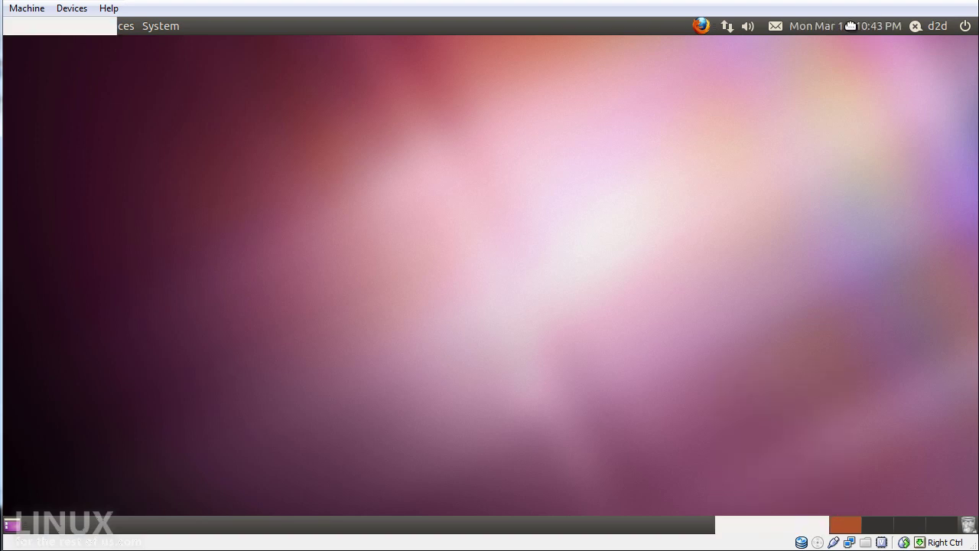
click(844, 27)
right_click(845, 27)
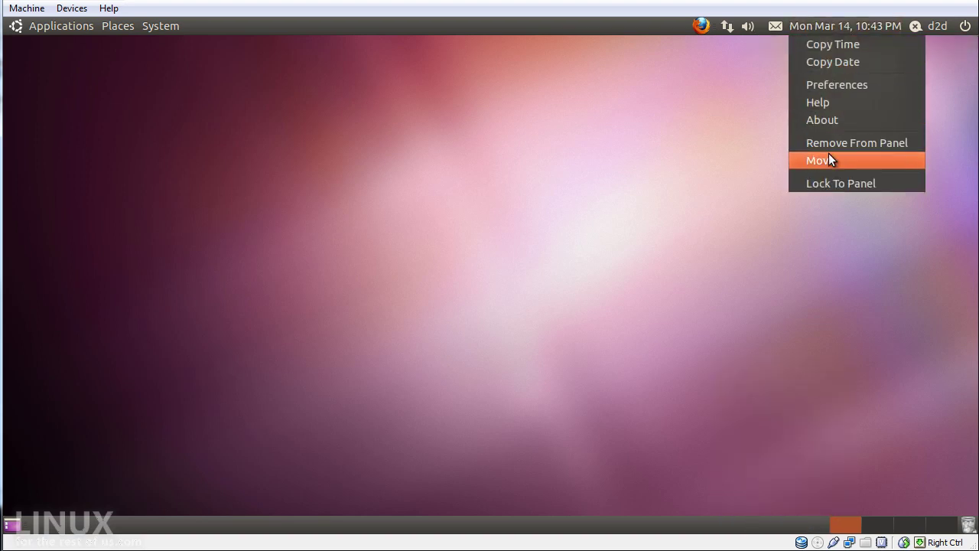
click(838, 182)
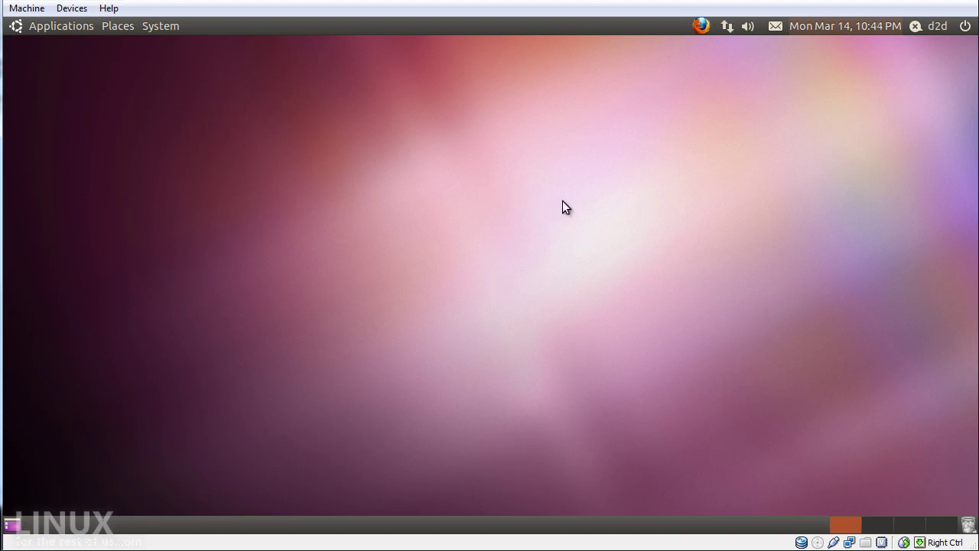